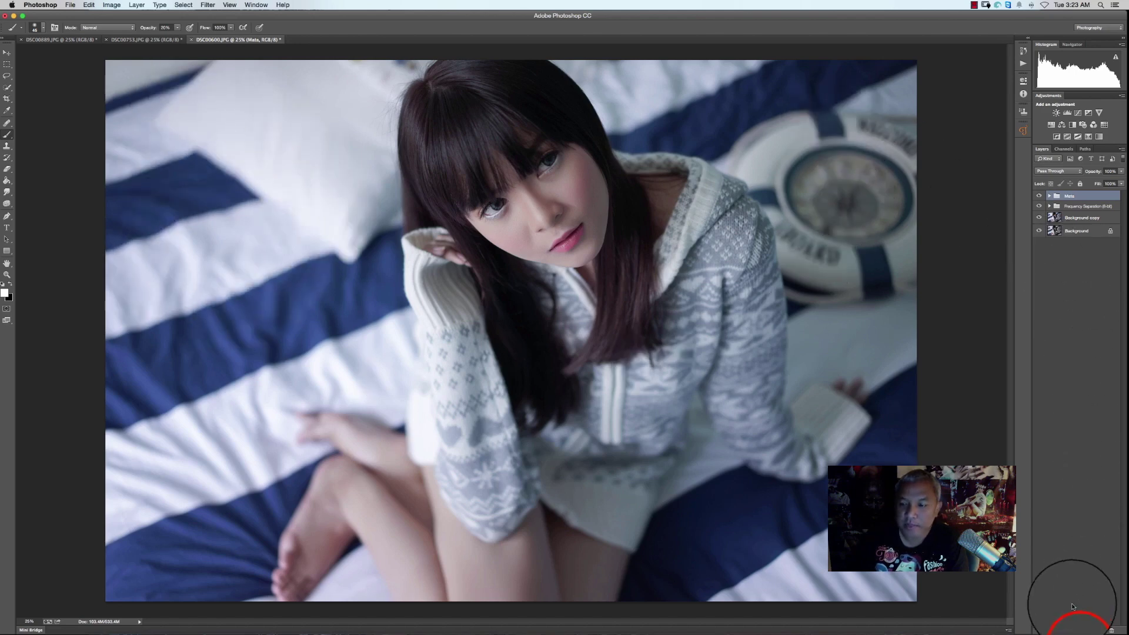
Step: Add a Curves adjustment layer above the Mata group, anchor a shadow point on the curve, and raise the black point to output 22
left_click(1076, 628)
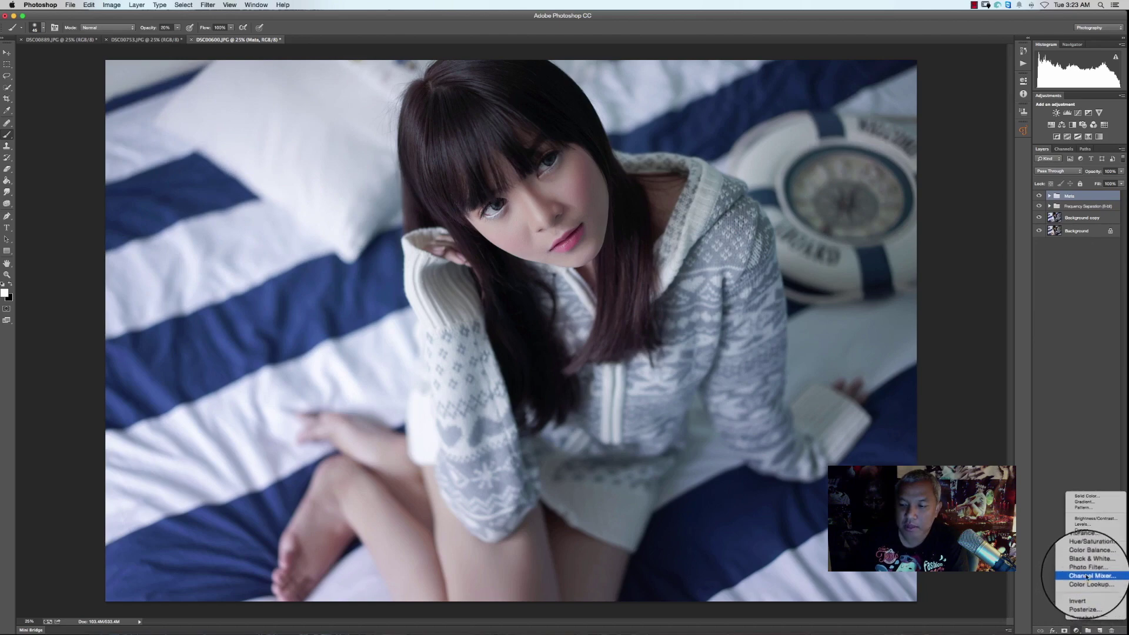
left_click(1085, 529)
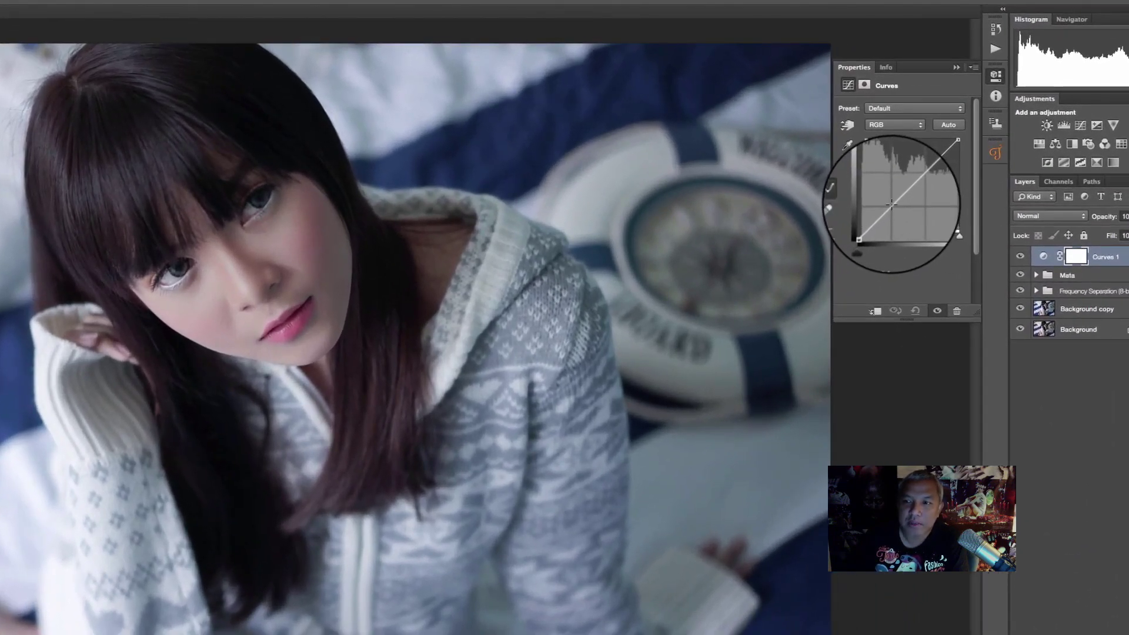
left_click(892, 204)
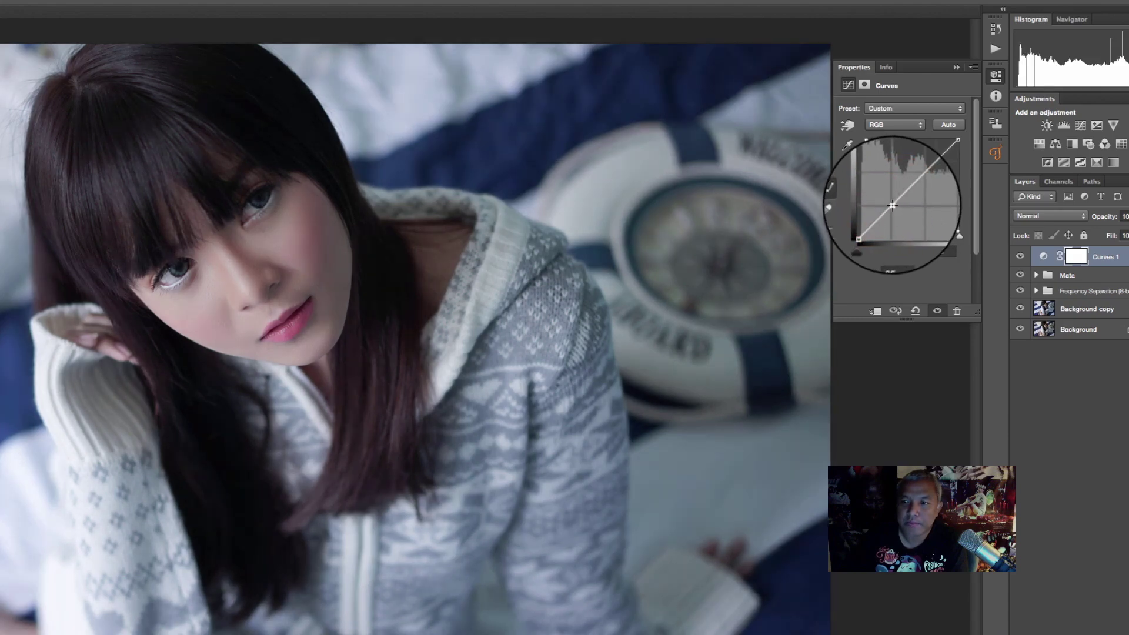
left_click_drag(859, 239, 870, 219)
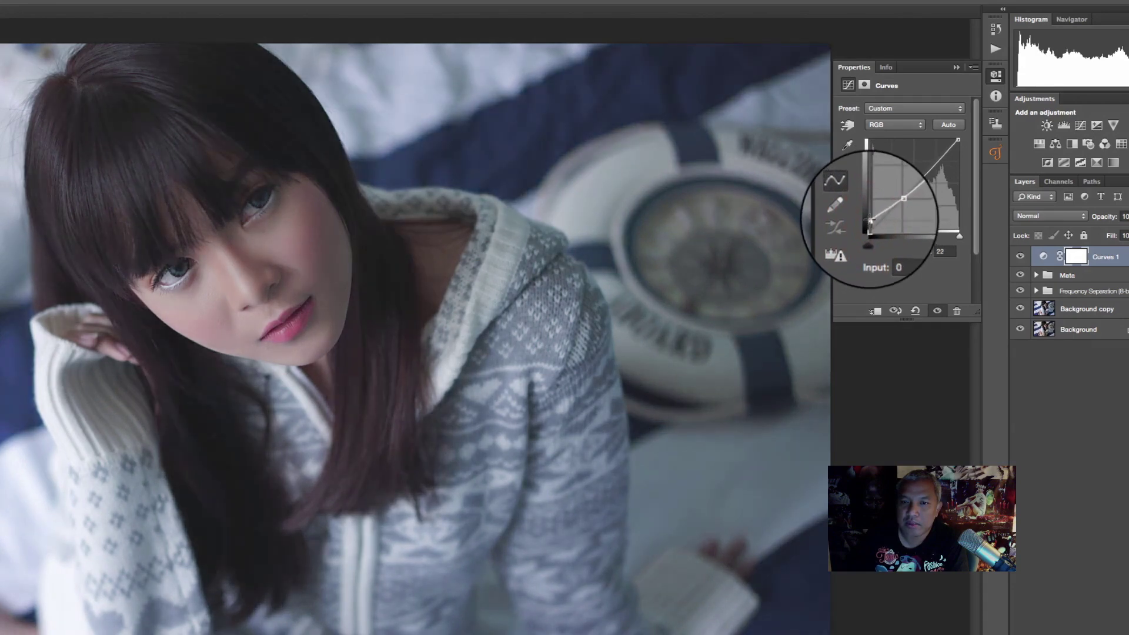
left_click(1059, 246)
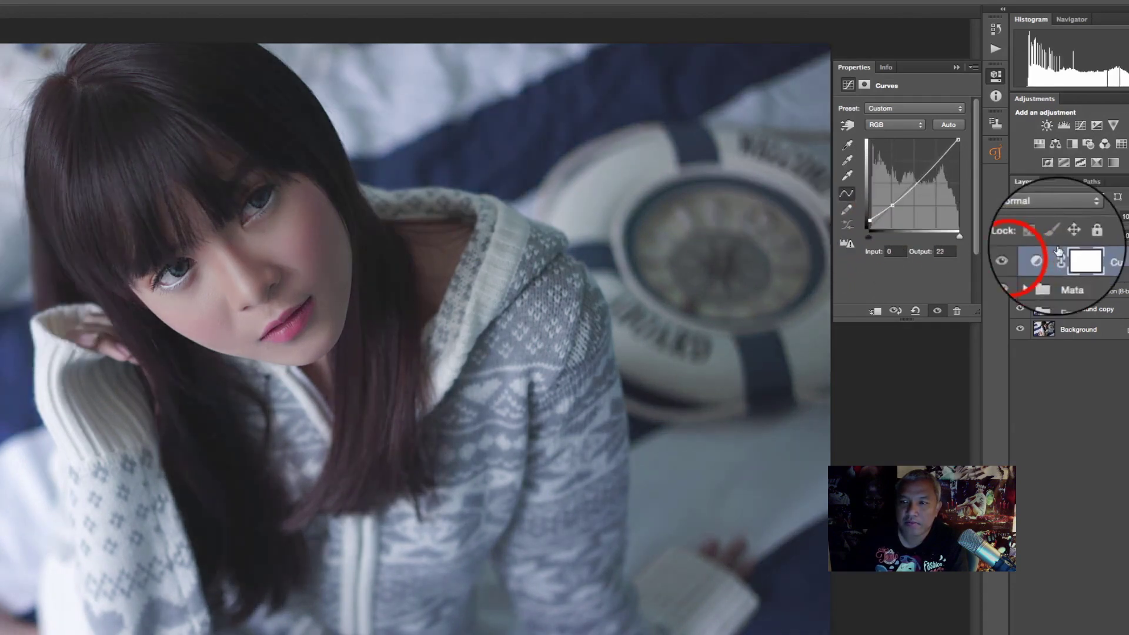
left_click(1020, 257)
left_click(1021, 256)
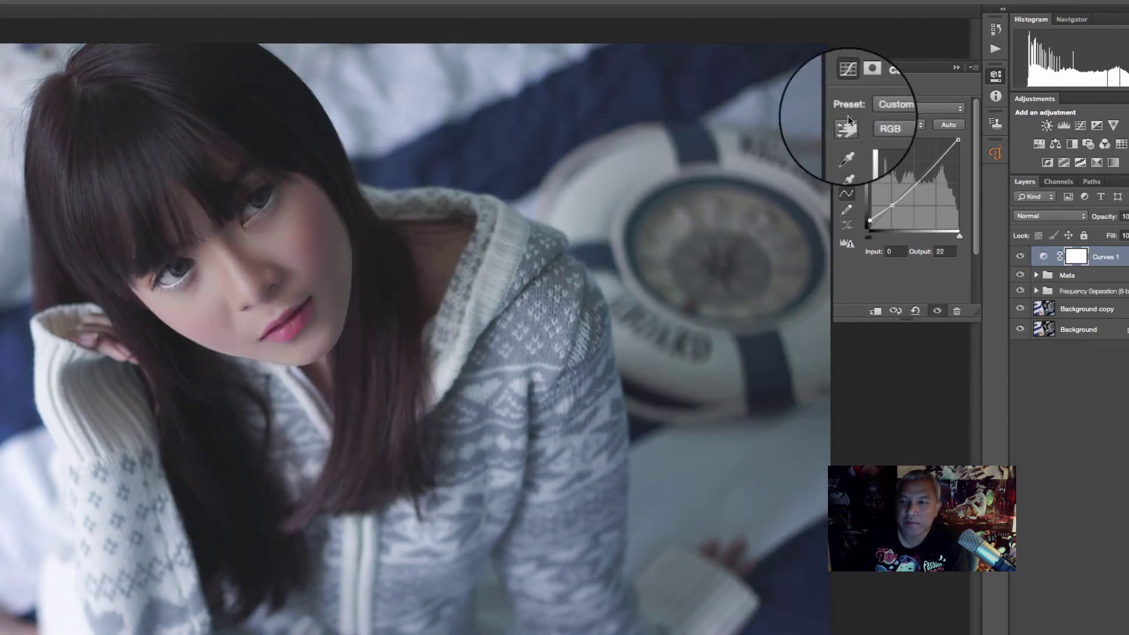
Step: Add a midtone point to the curve at input 122, output 127, and compare the photo with and without the Curves layer
left_click(914, 185)
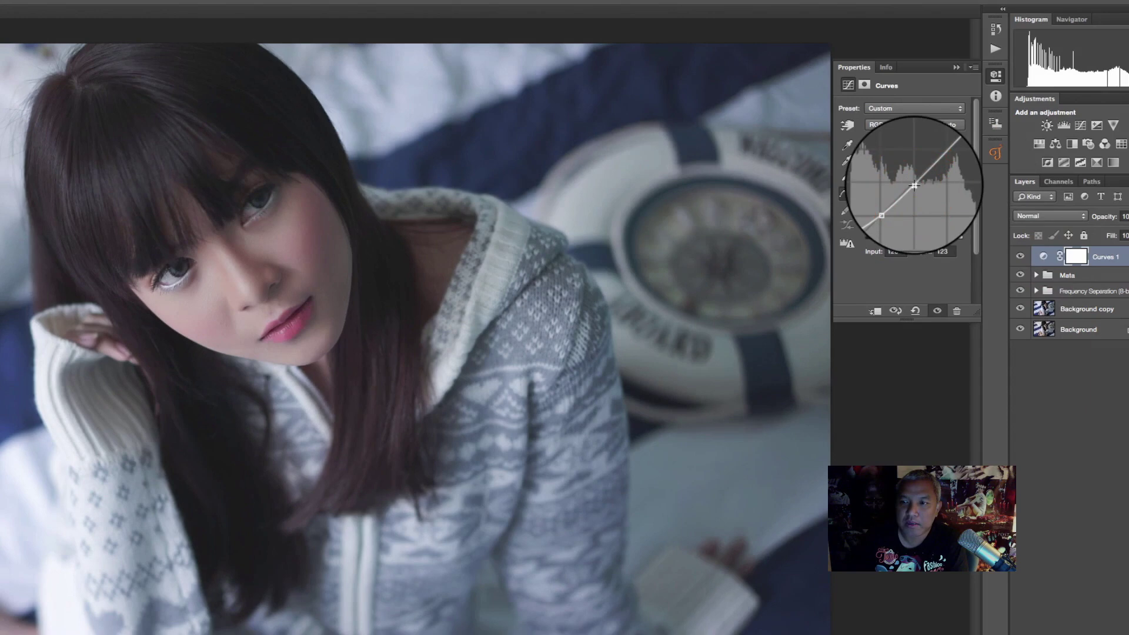
left_click_drag(914, 185, 912, 183)
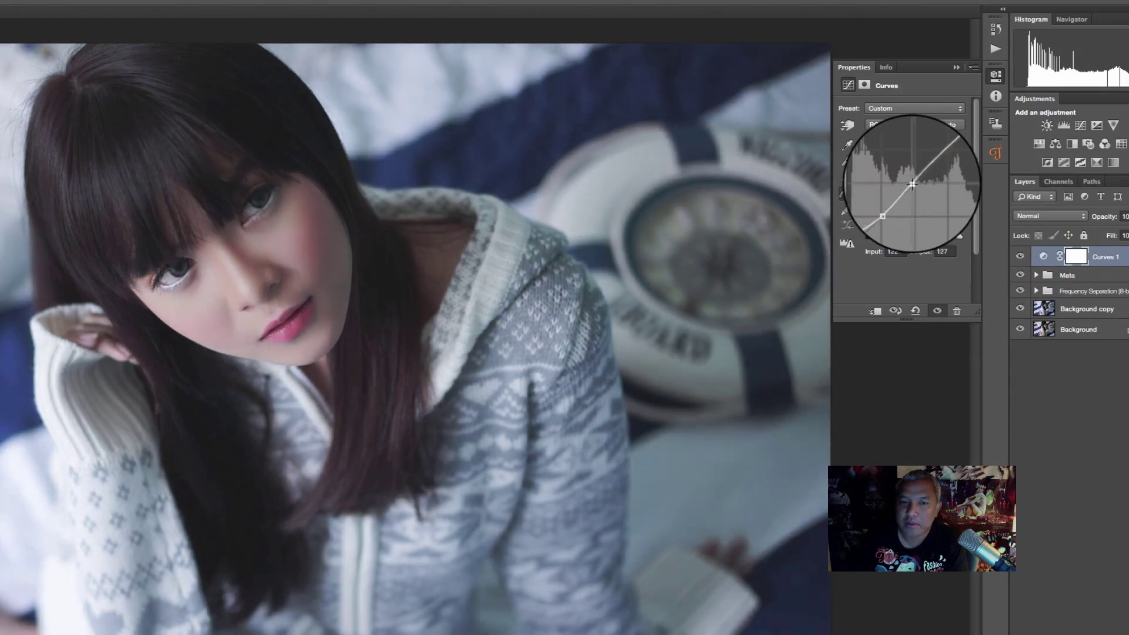
left_click(1020, 257)
left_click(1020, 256)
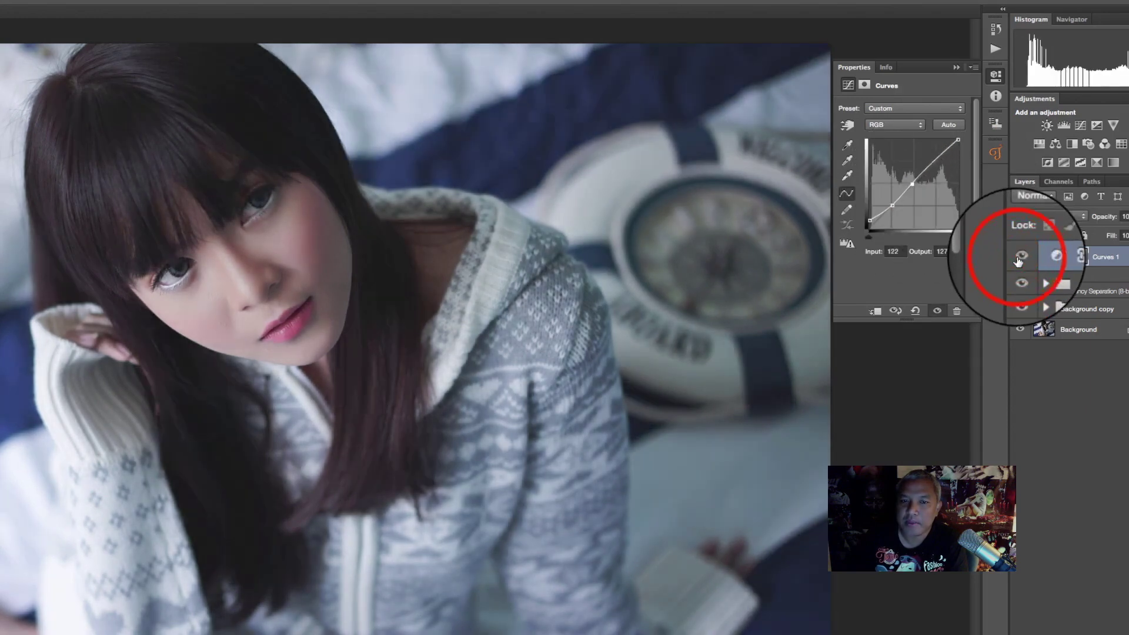
left_click(1020, 257)
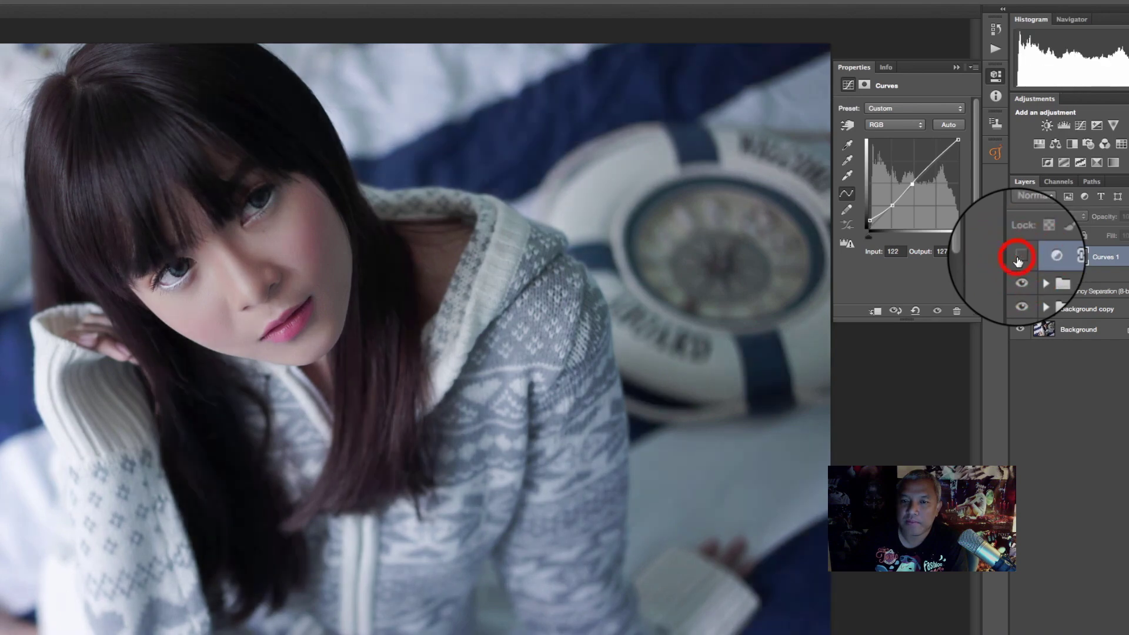
left_click(1020, 257)
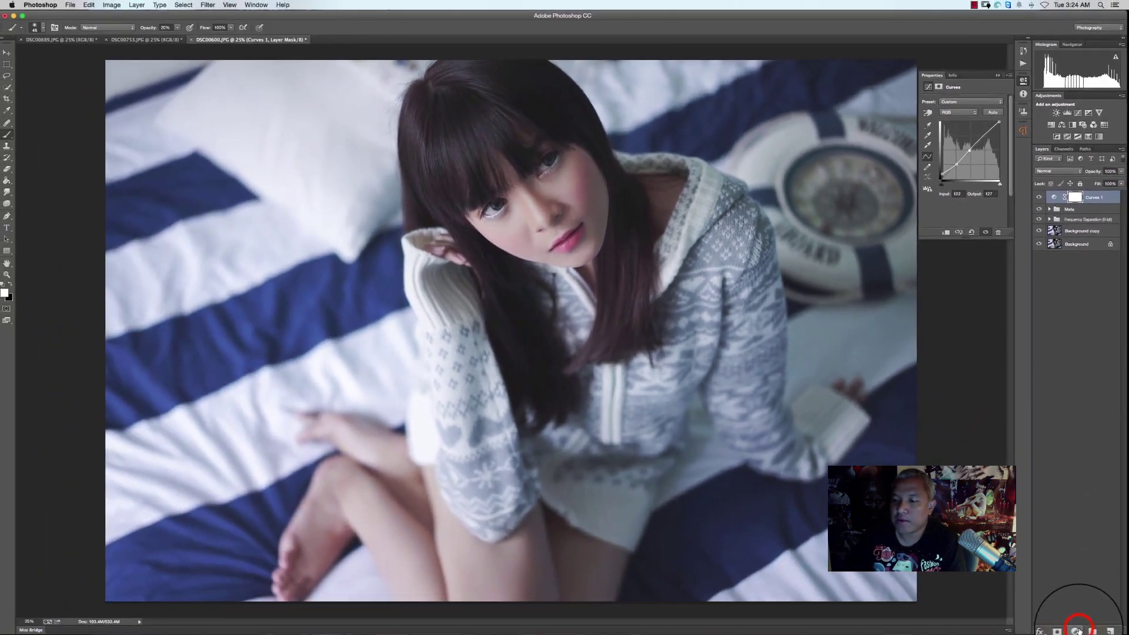
Step: Add a Solid Color fill layer with the hex colour b18545
left_click(1076, 631)
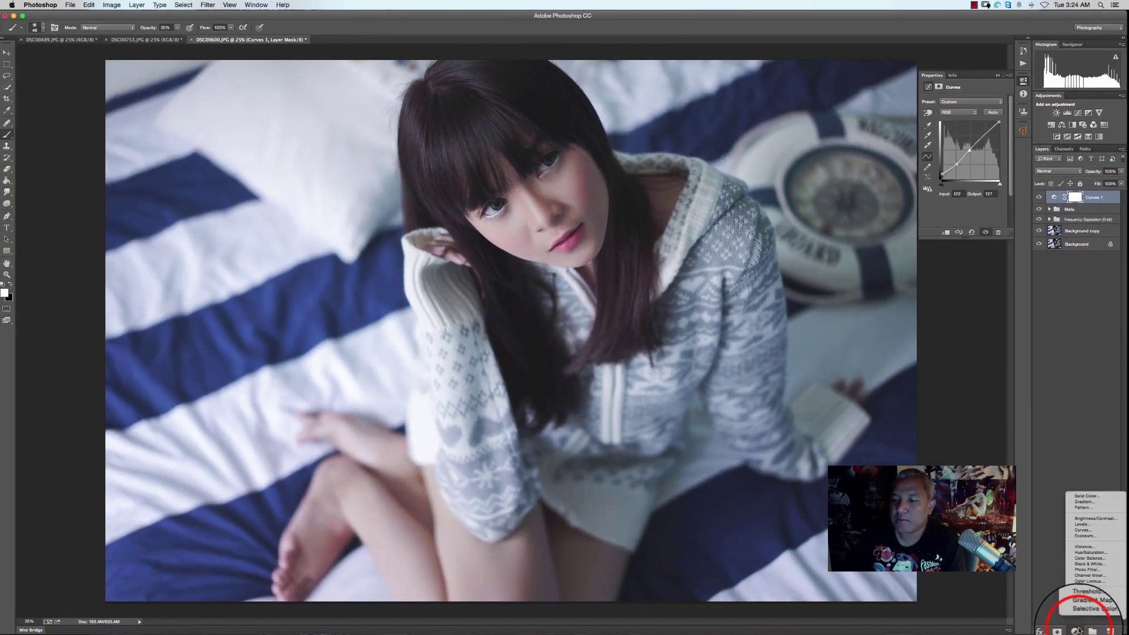
left_click(1096, 498)
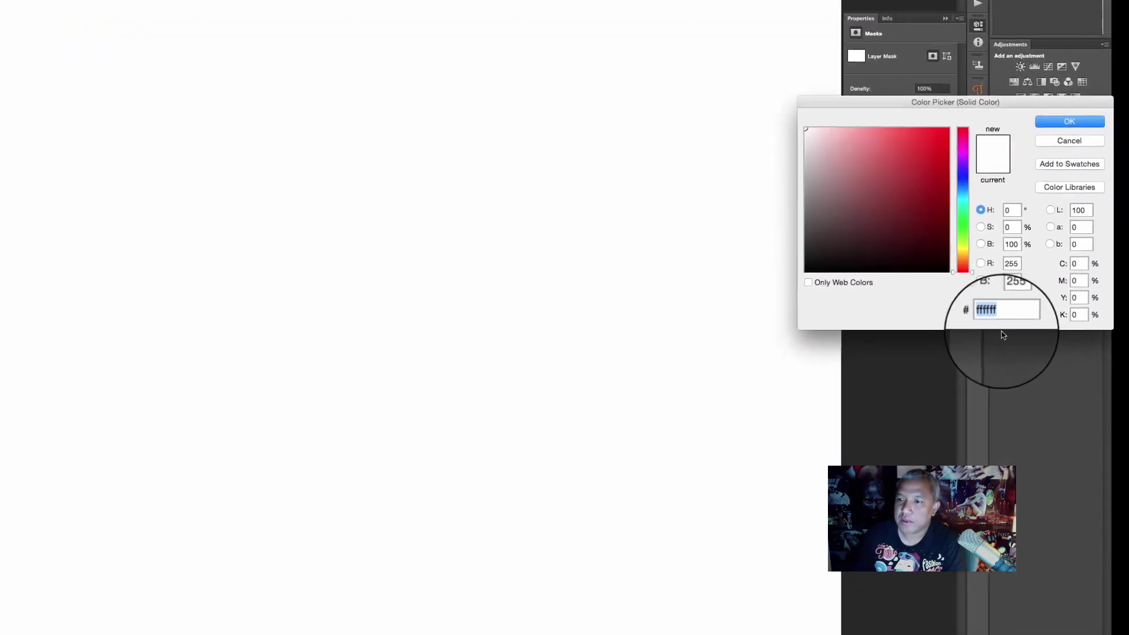
type("b")
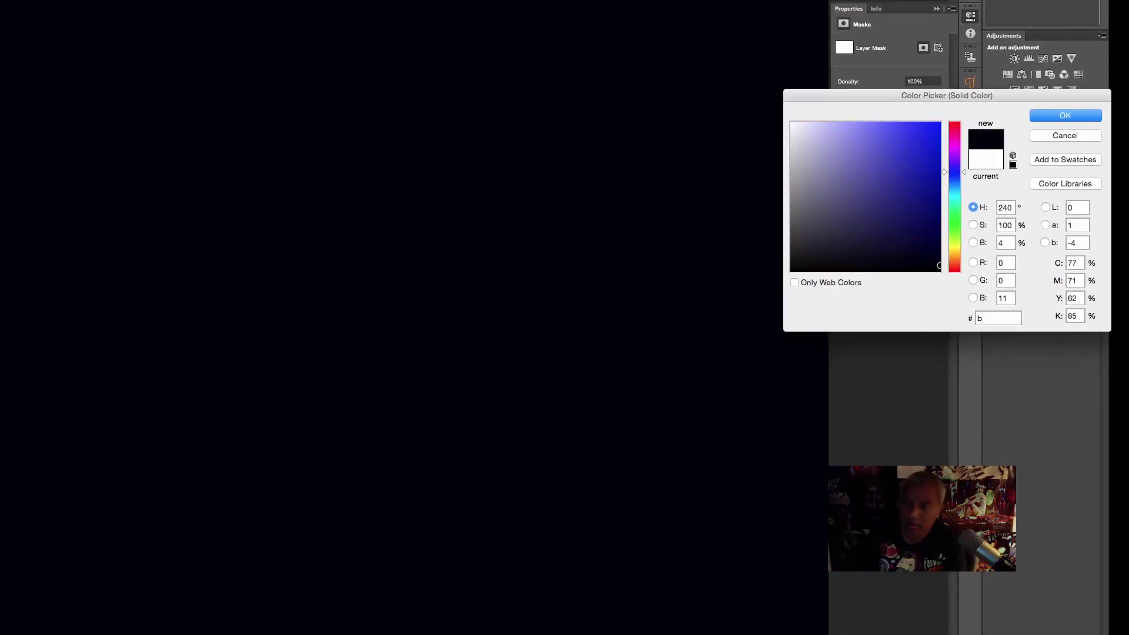
type("1")
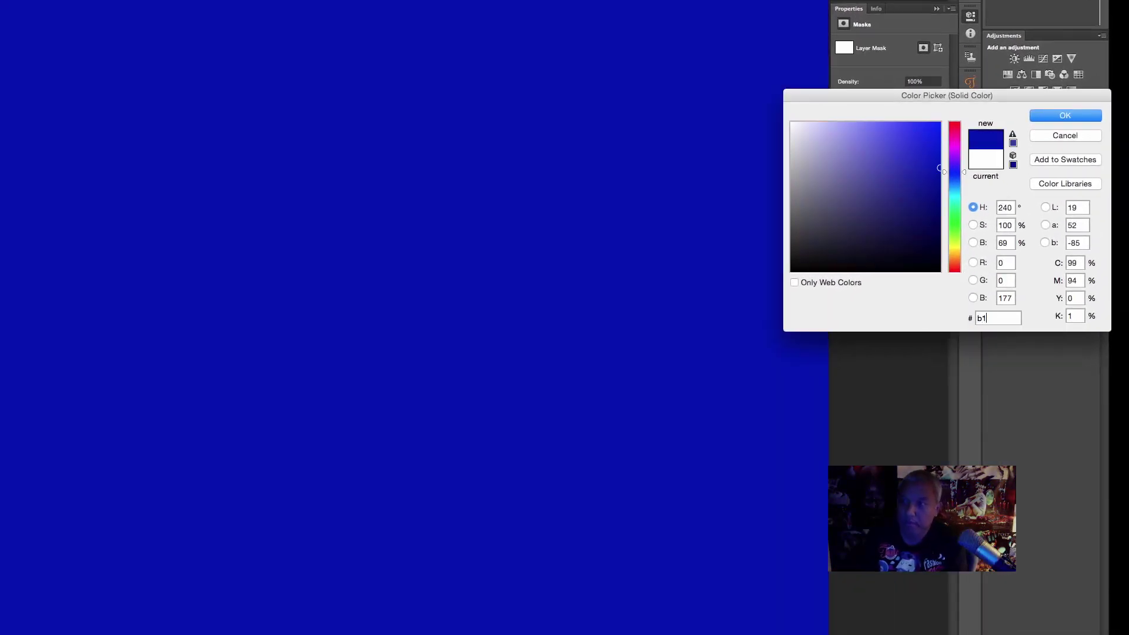
type("8")
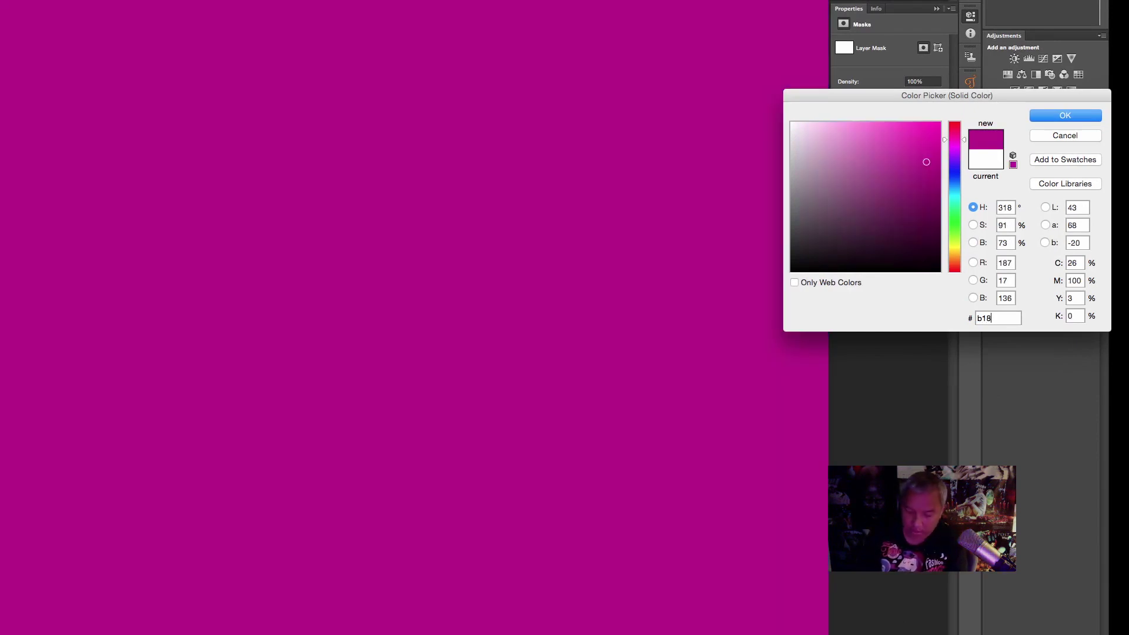
type("545")
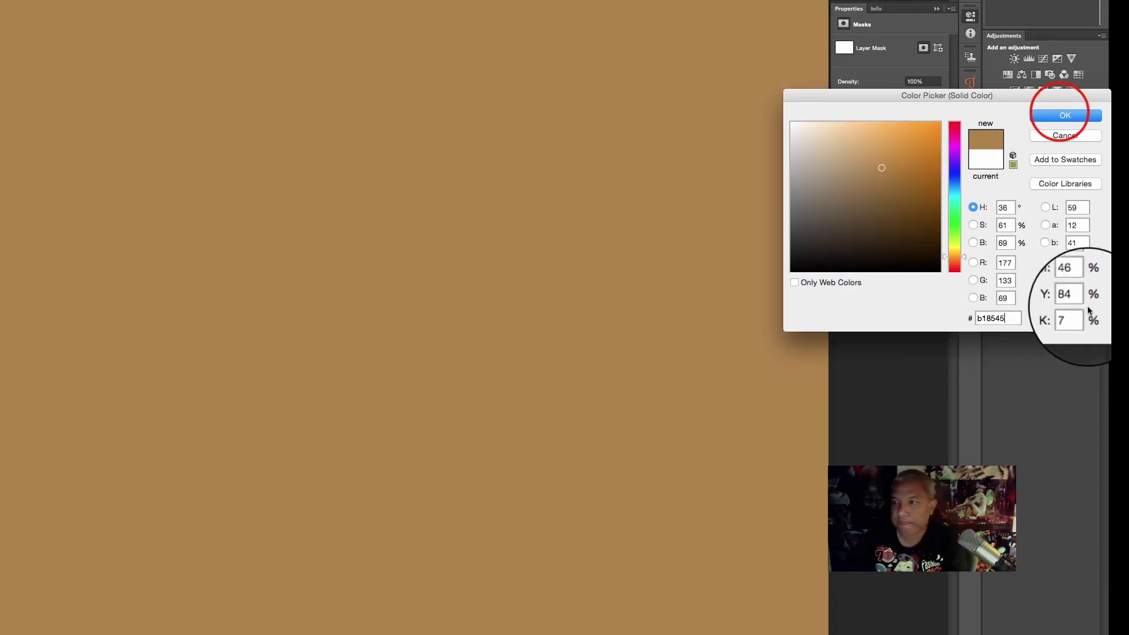
left_click(1061, 114)
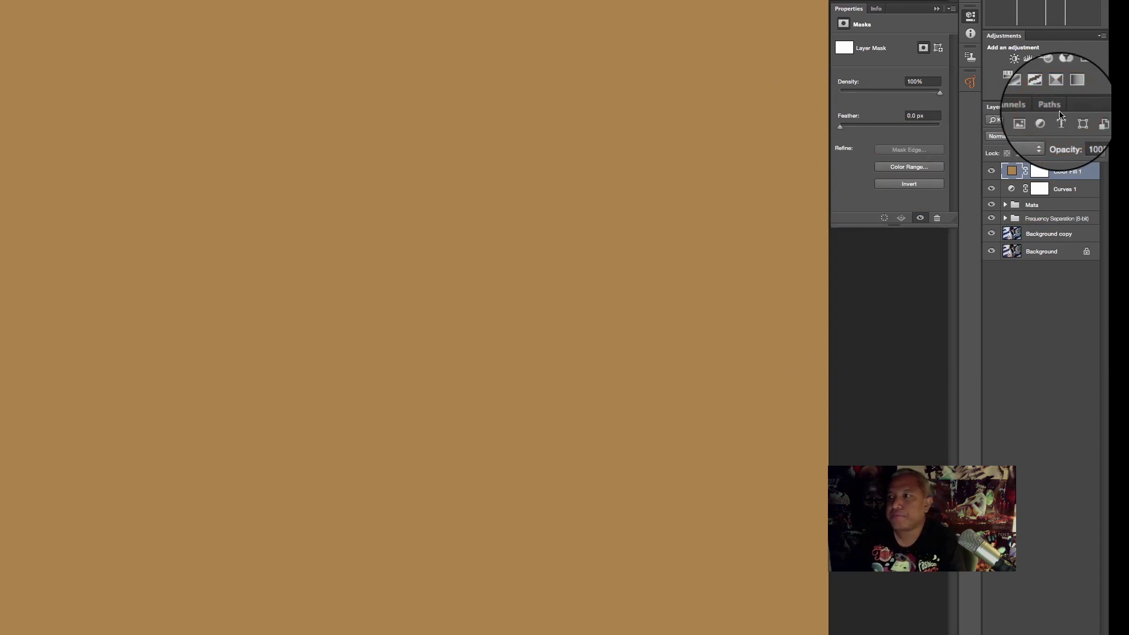
Step: Set the orange-brown fill layer's blend mode to Multiply and lower its opacity to about 21%
left_click(1016, 137)
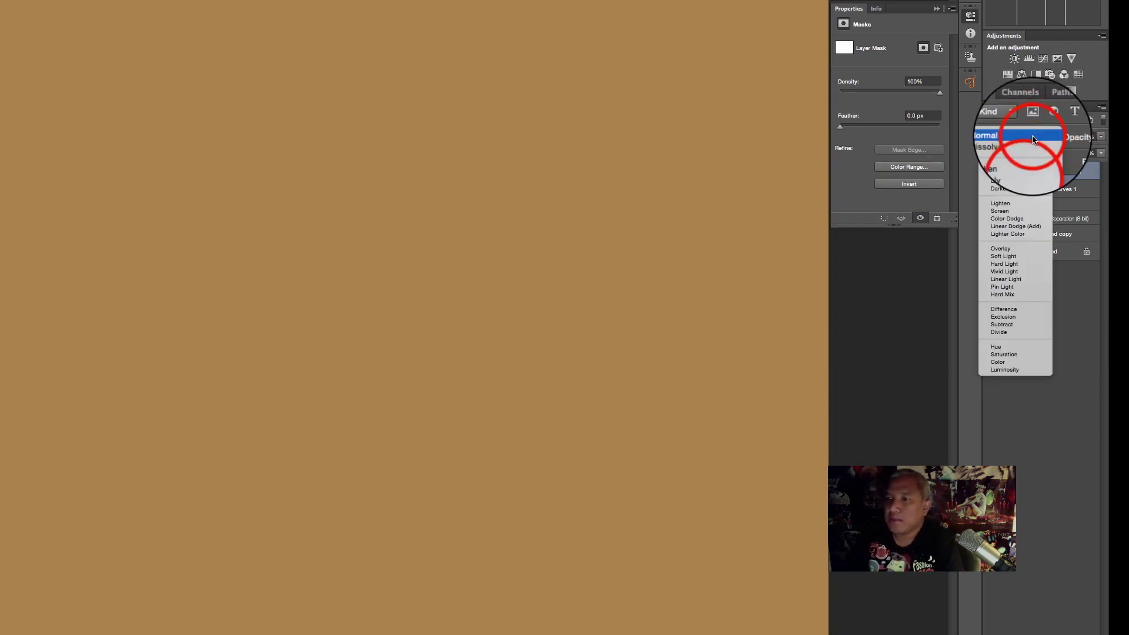
left_click(1028, 168)
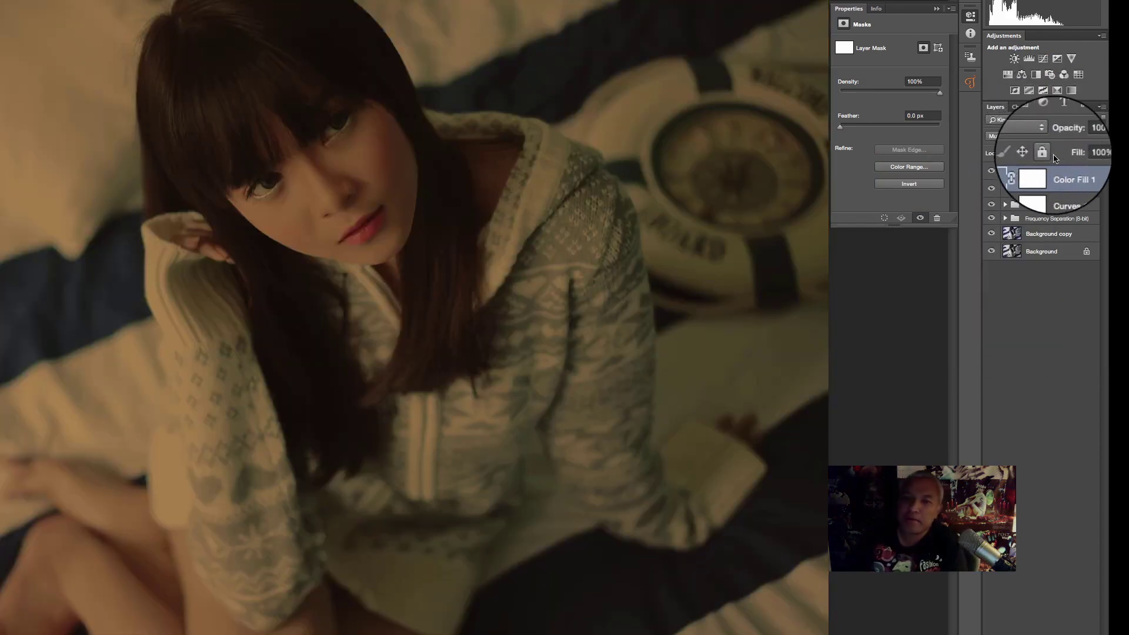
left_click_drag(1065, 137, 927, 128)
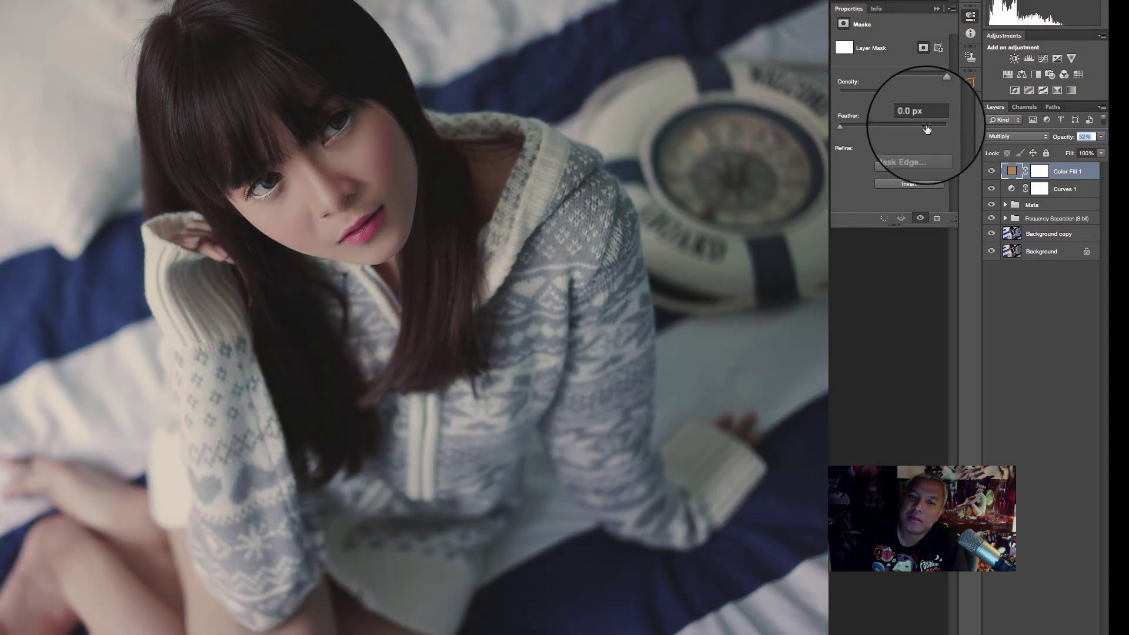
left_click_drag(1060, 138, 1053, 143)
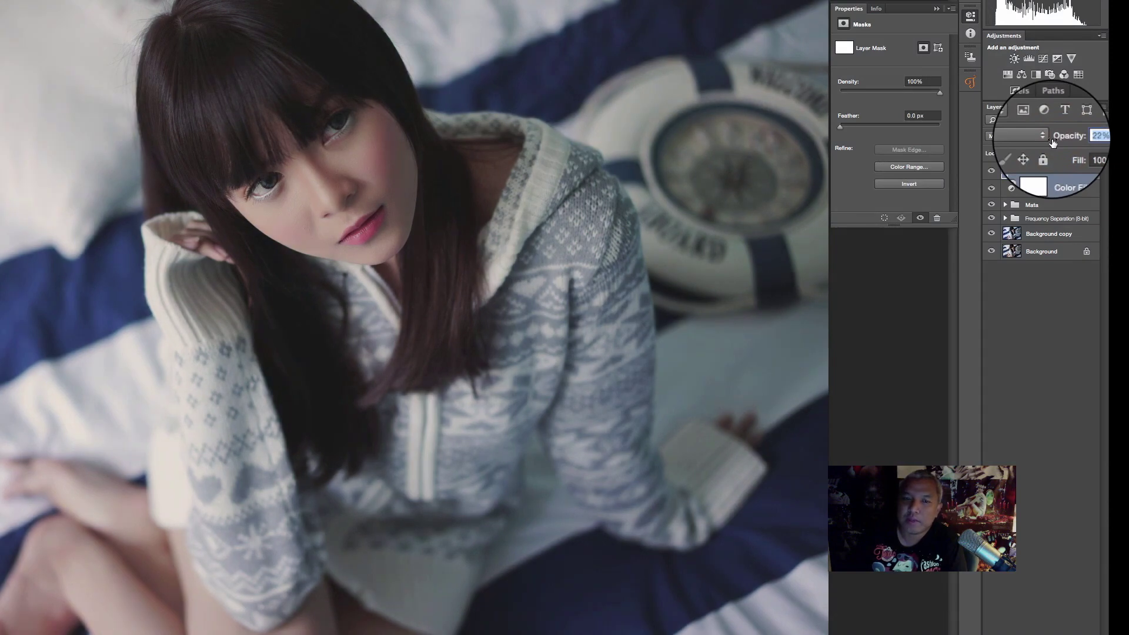
left_click_drag(1054, 142, 1052, 143)
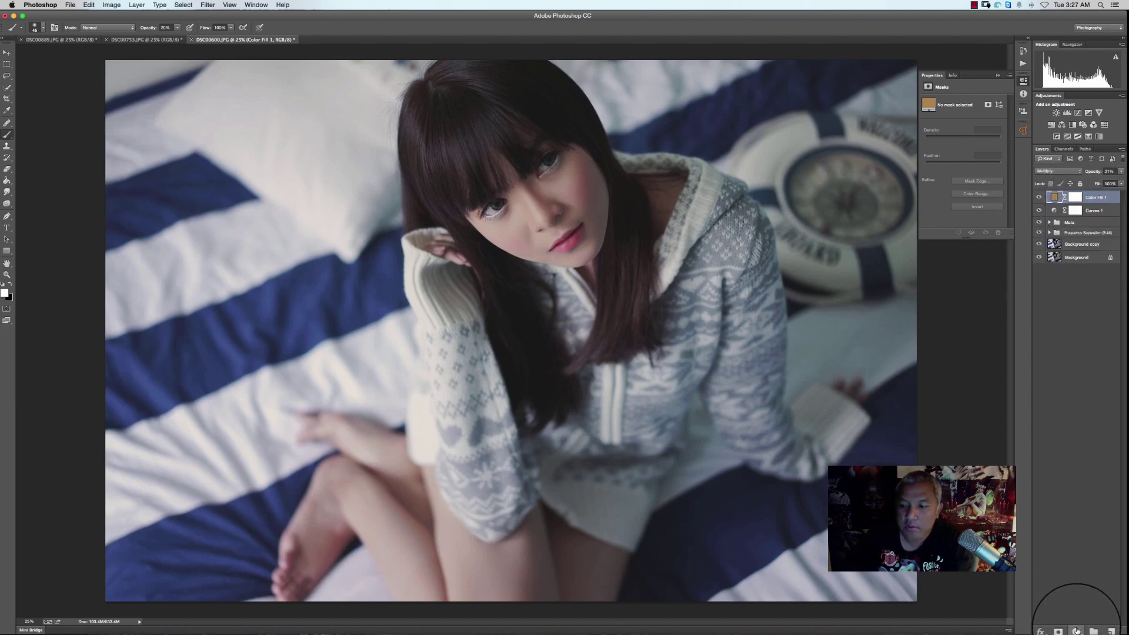
Step: Add a second Solid Color fill layer with the hex colour 245558
left_click_drag(1076, 630, 1092, 497)
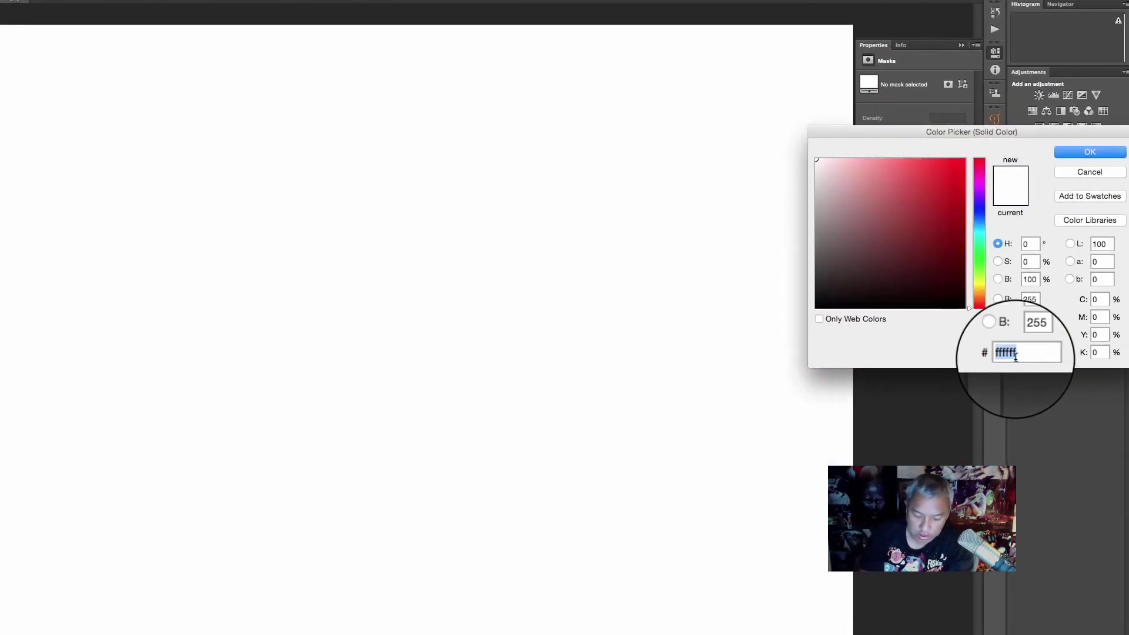
type("2455")
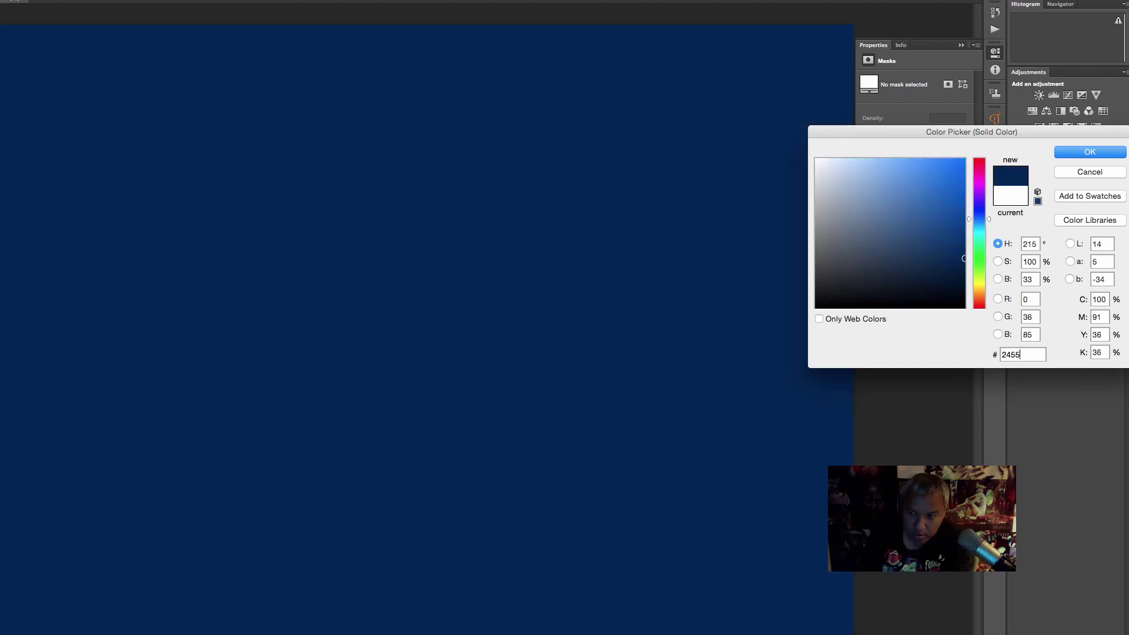
type("58")
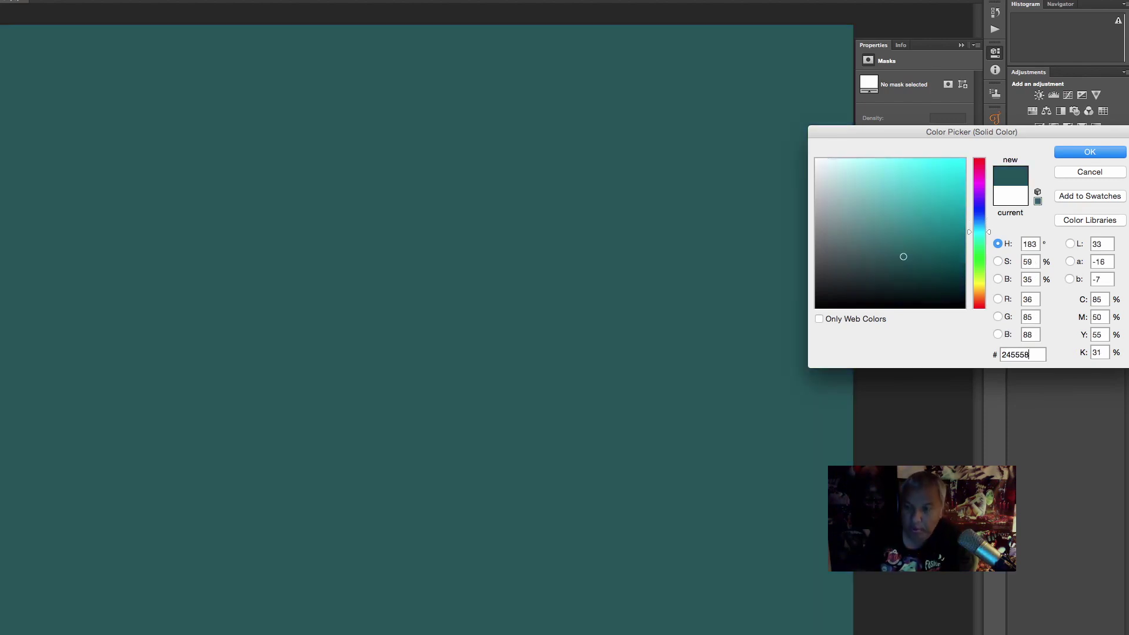
left_click(1079, 153)
Step: Set the teal fill layer's blend mode to Lighten and reduce its opacity for a subtle tint in the shadows
left_click(1045, 173)
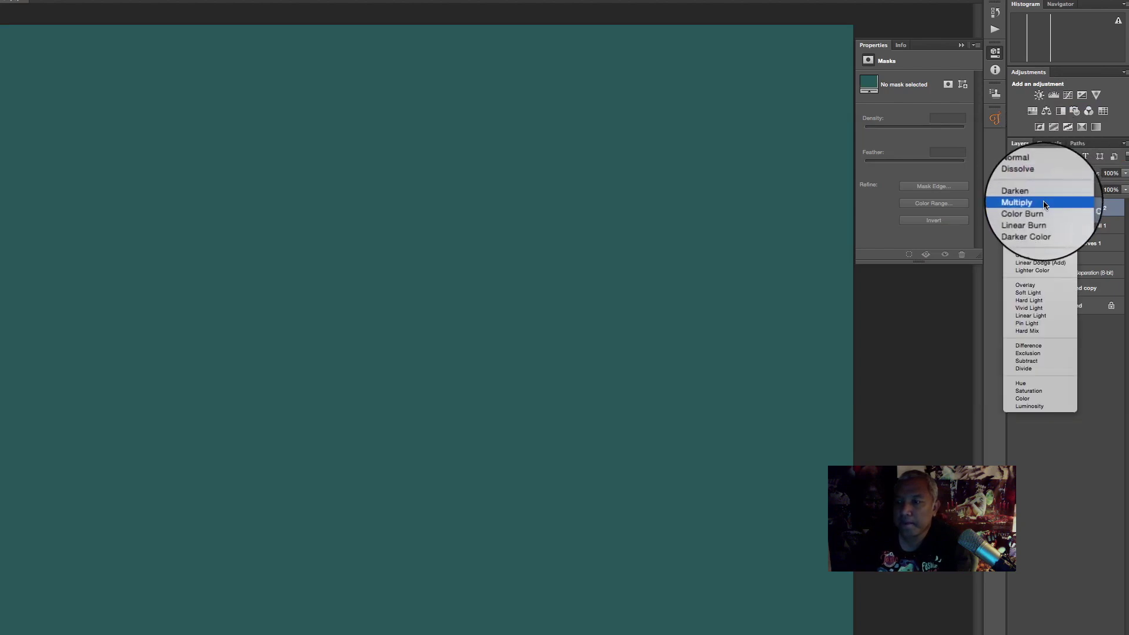
left_click(1042, 239)
left_click_drag(1087, 177, 948, 167)
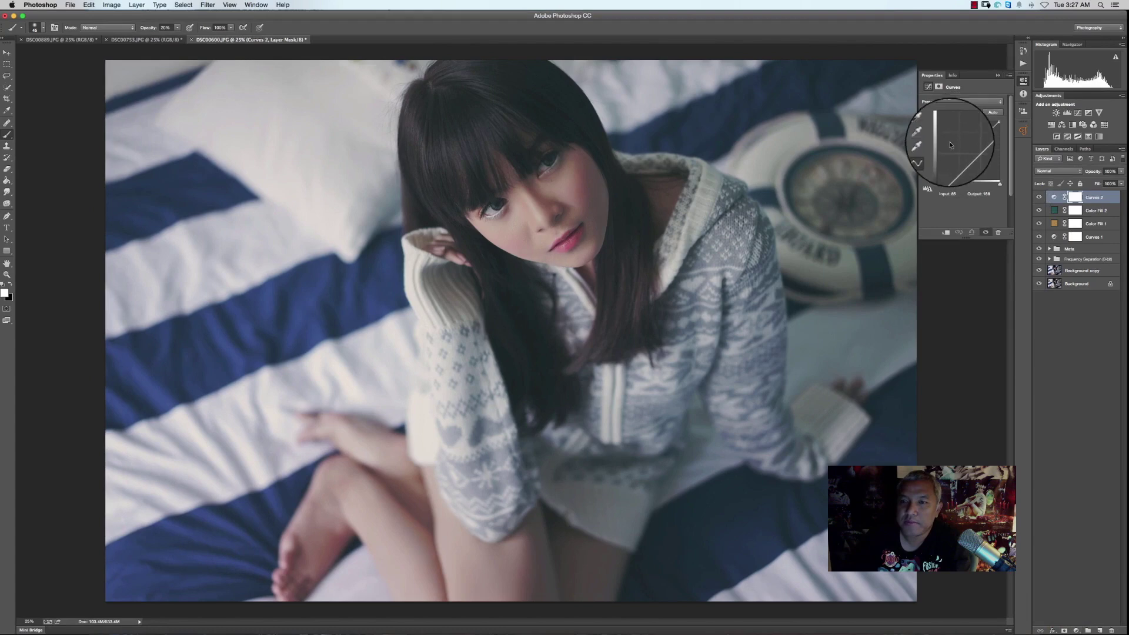
Step: In the Curves 2 adjustment, anchor the shadows, lift the black point slightly, and place a midtone point at input 134, output 133
left_click(952, 168)
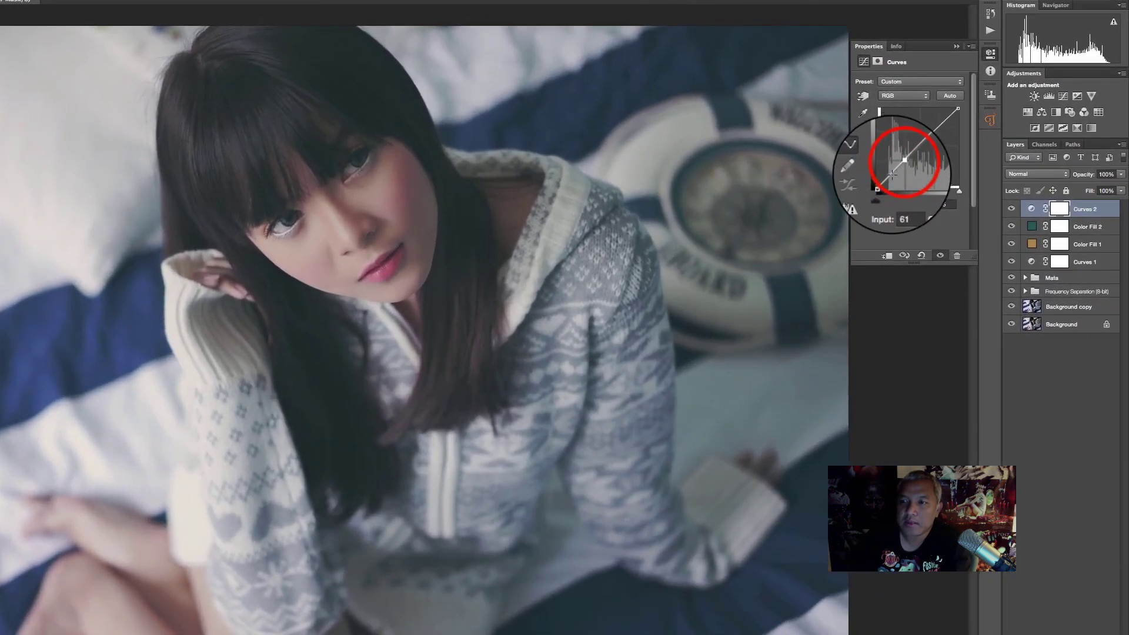
left_click_drag(899, 166, 904, 166)
left_click(882, 183)
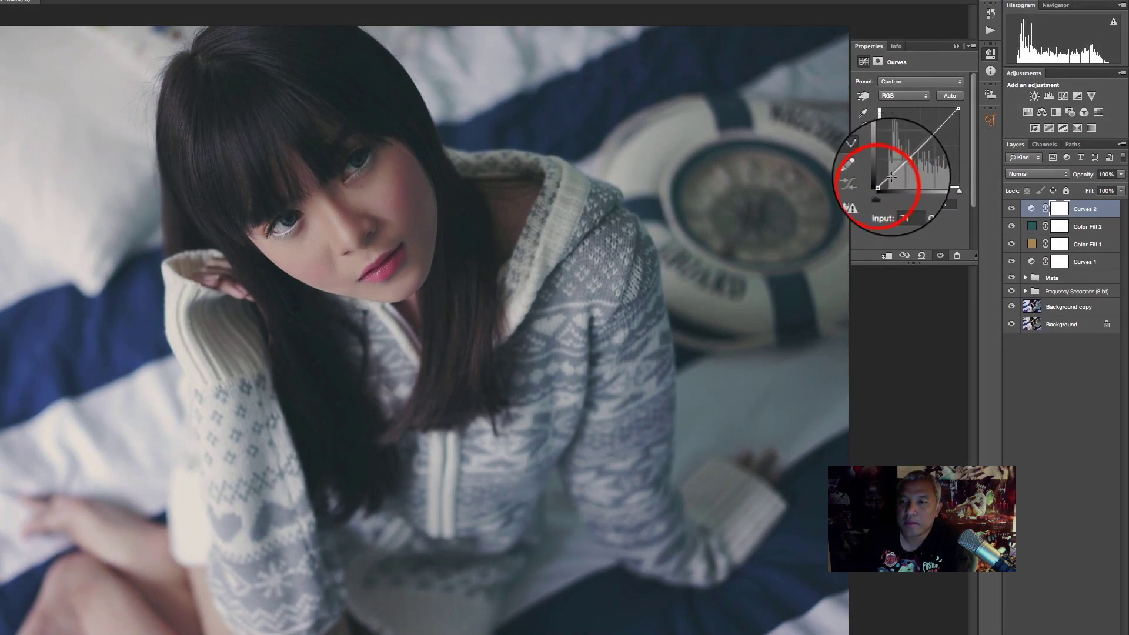
left_click_drag(882, 184, 922, 145)
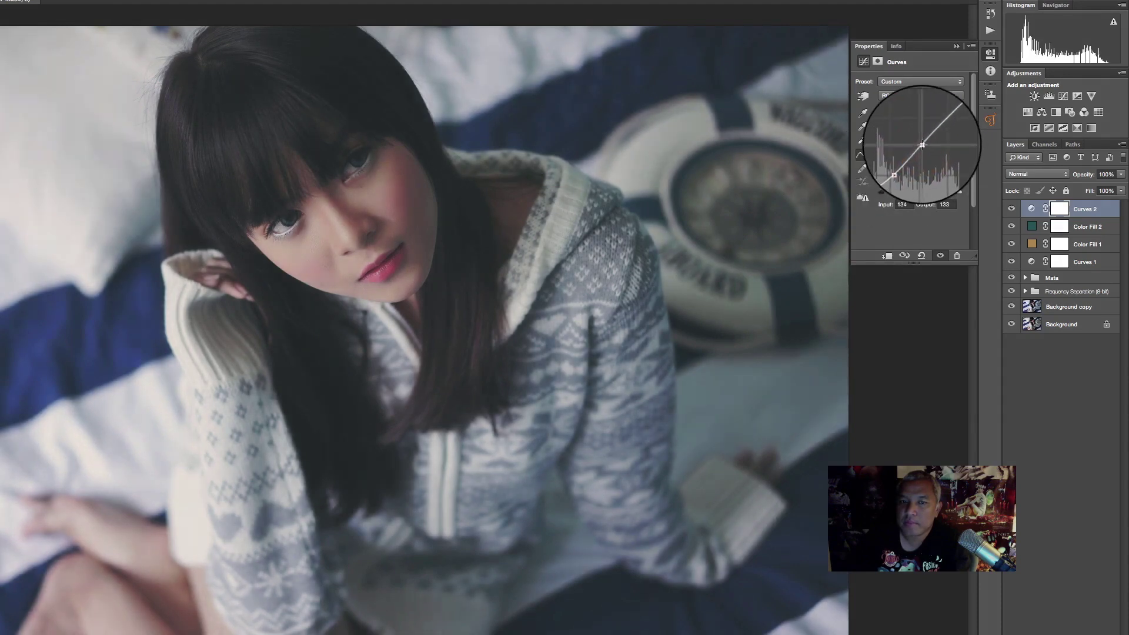
left_click(1012, 209)
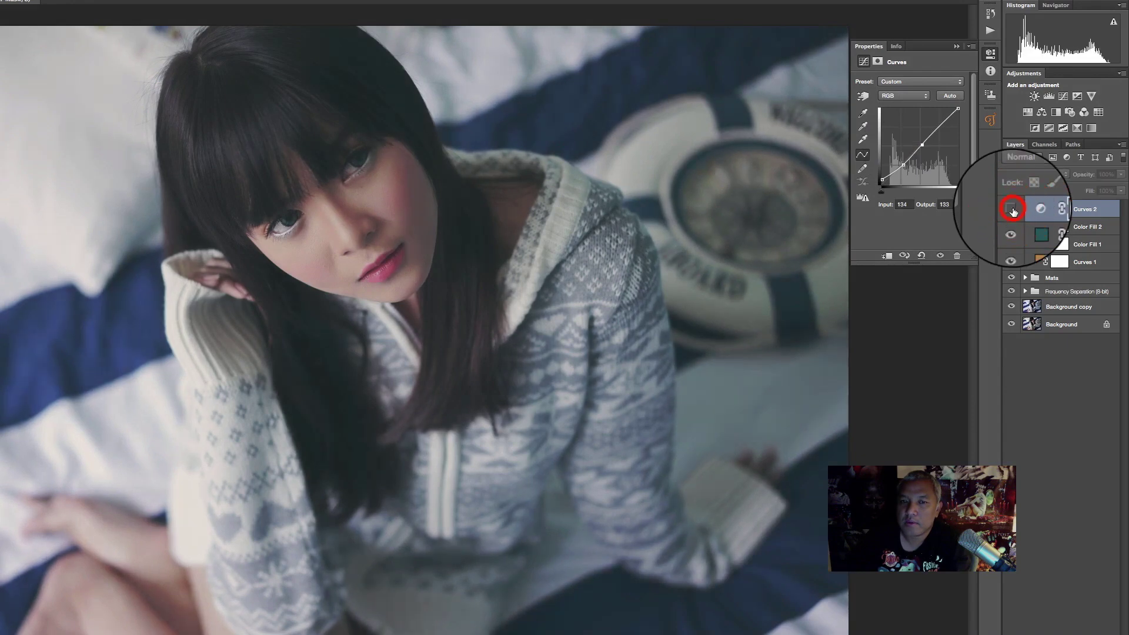
Step: Raise the shadow point of Curves 2 slightly and move its midtone point to input 130, output 139
left_click(903, 165)
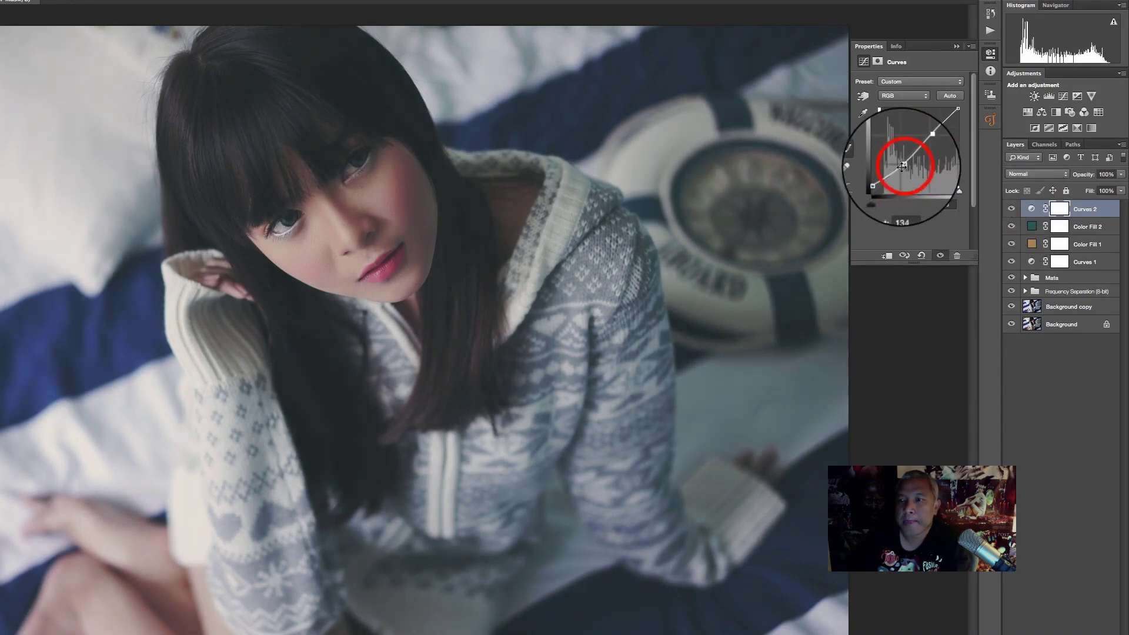
left_click_drag(903, 165, 901, 162)
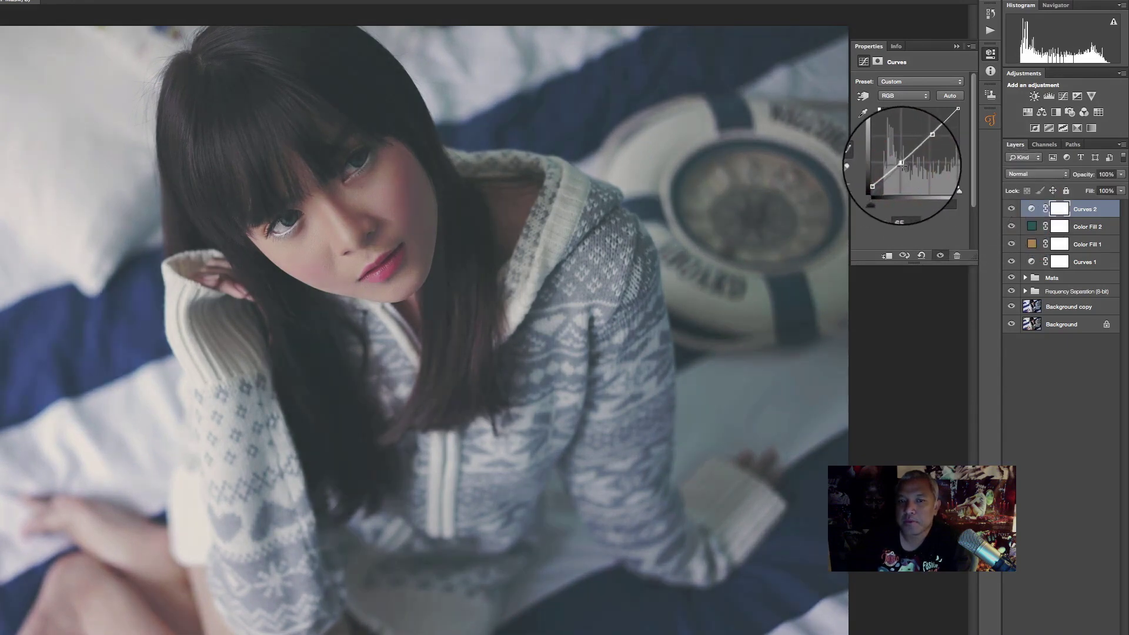
left_click(921, 143)
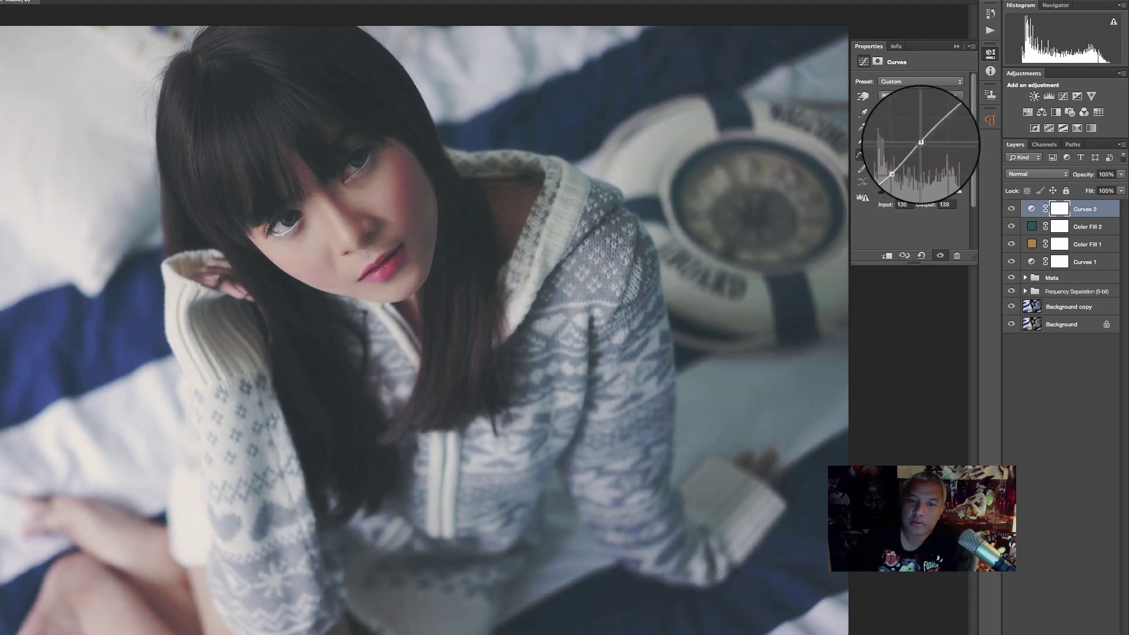
Step: Fine-tune the opacity of the teal Color Fill 2 and orange Color Fill 1 layers
left_click(1078, 227)
left_click_drag(1086, 174, 1035, 175)
left_click(1087, 244)
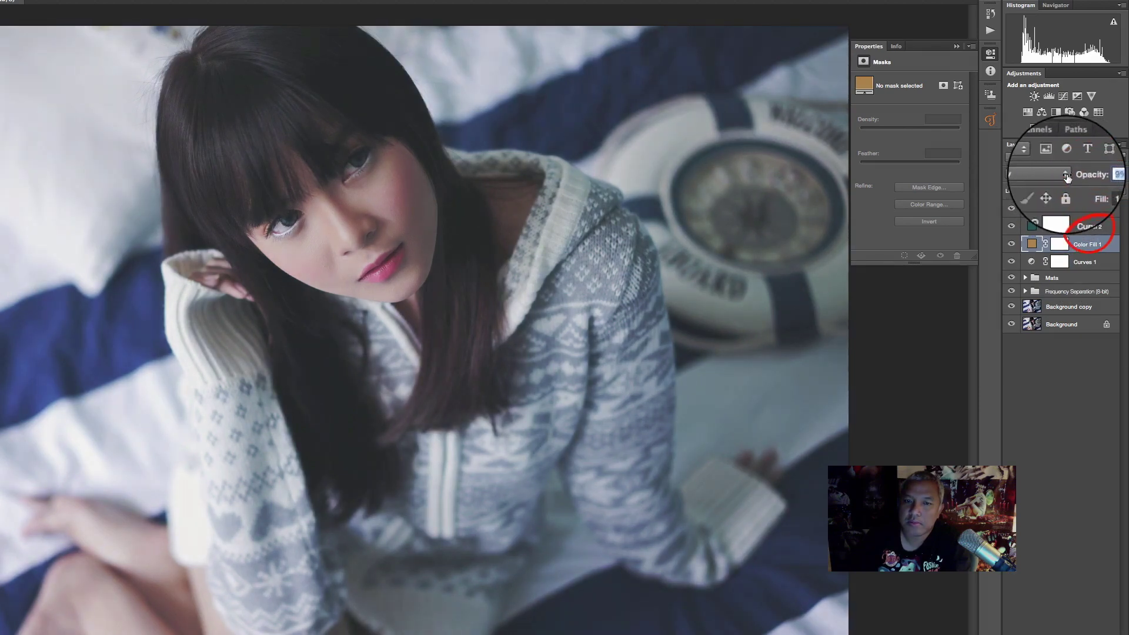
left_click(1087, 227)
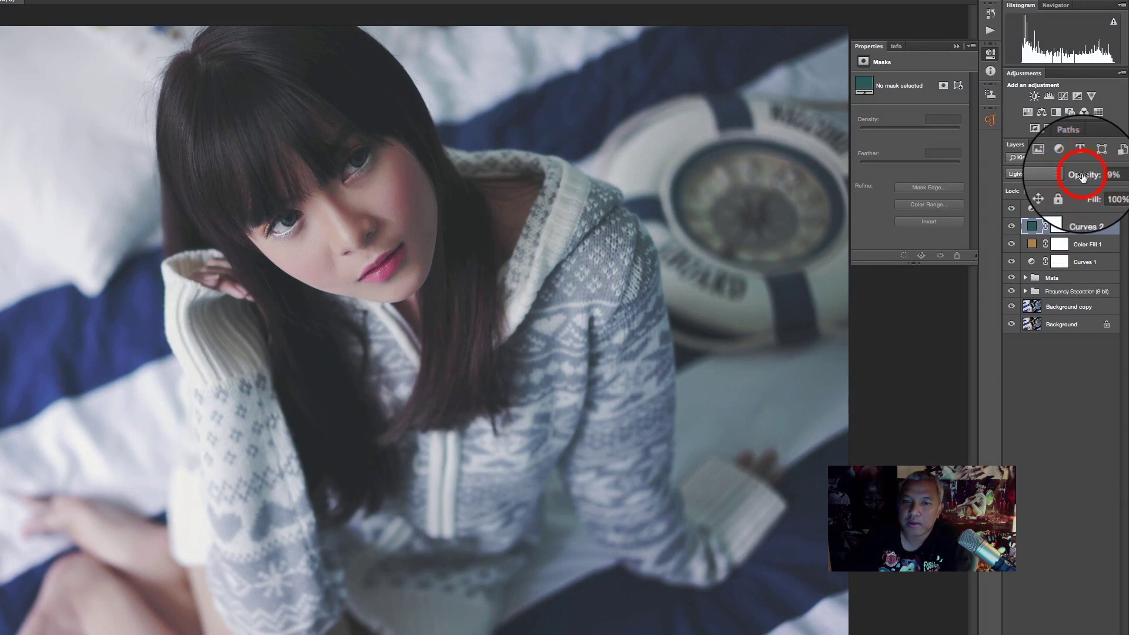
left_click_drag(1083, 177, 1085, 178)
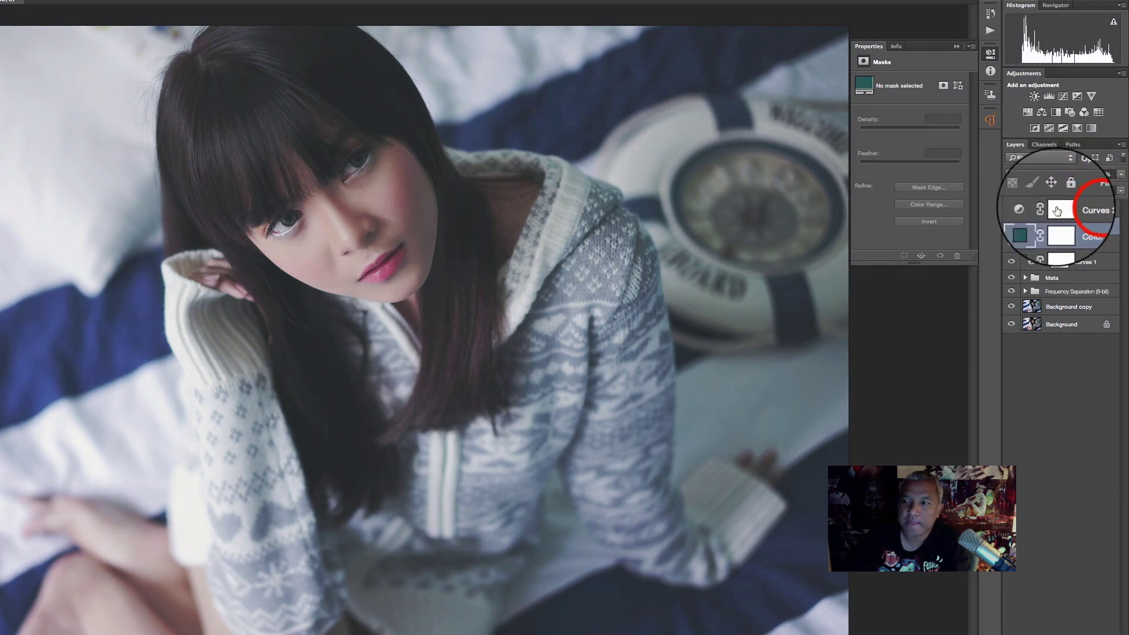
Step: Add a third Solid Color fill layer above Curves 2 with the hex colour e2dc42
left_click(1085, 209)
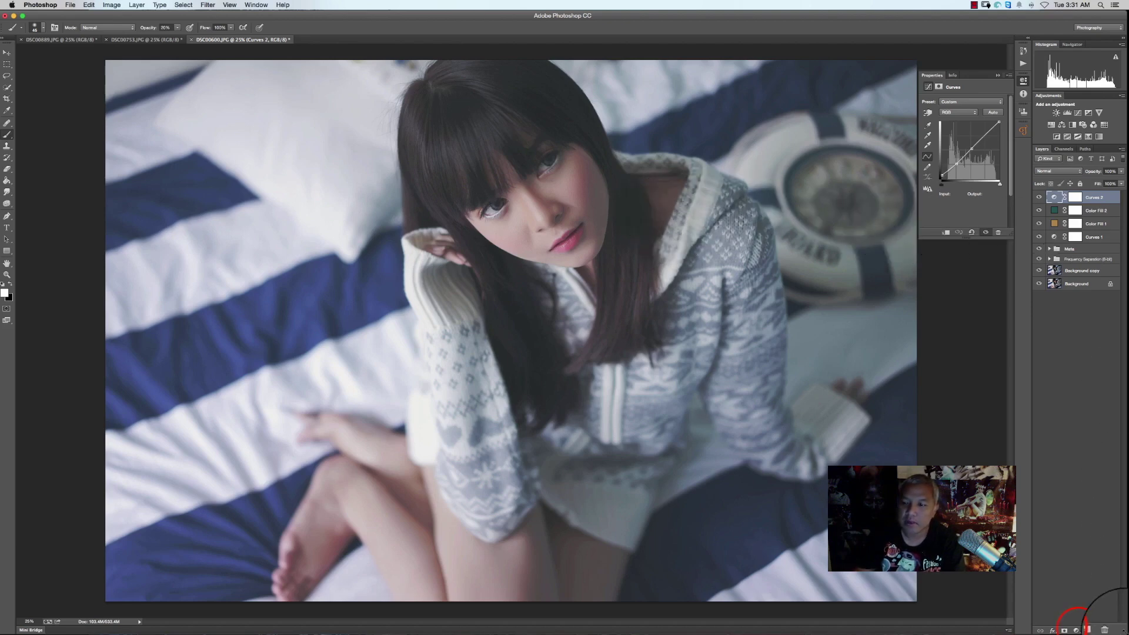
left_click(1076, 631)
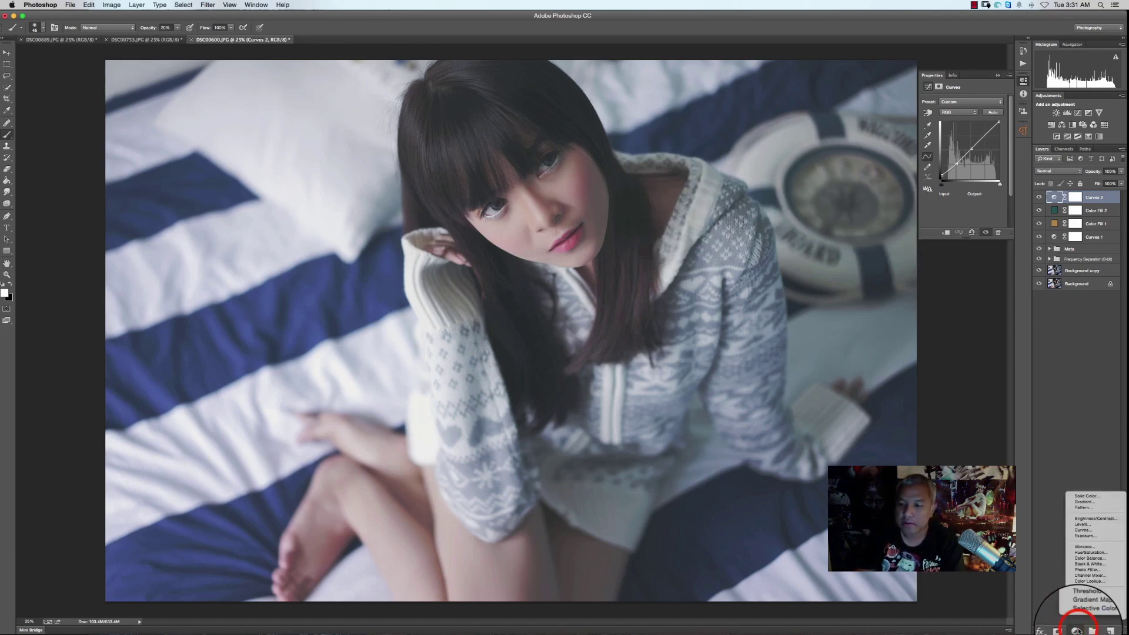
left_click(1081, 496)
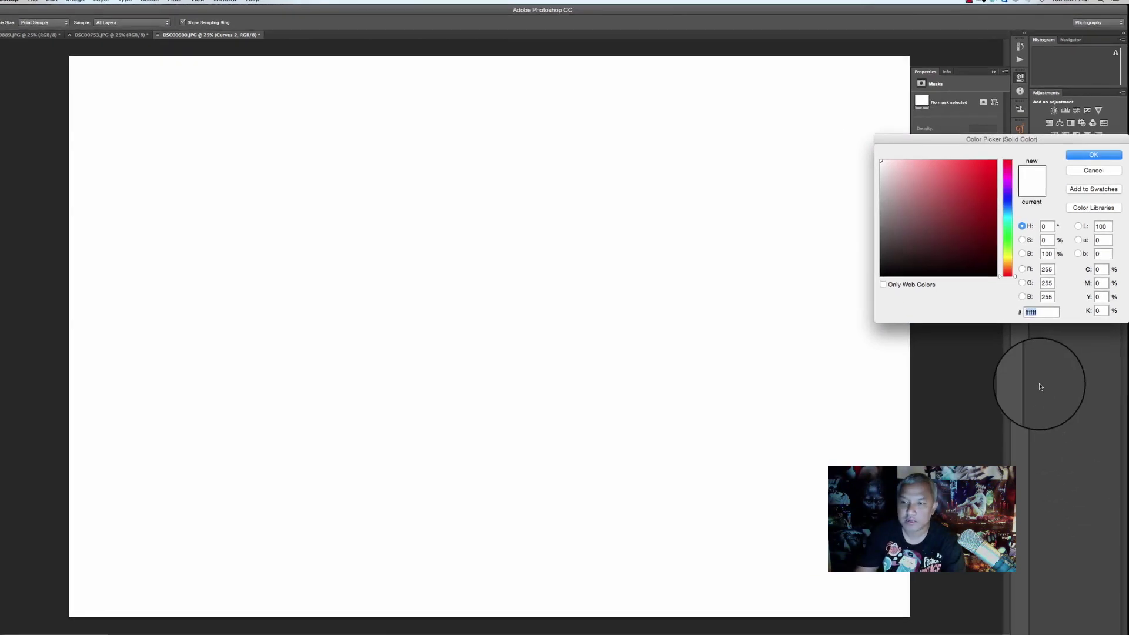
type("e2")
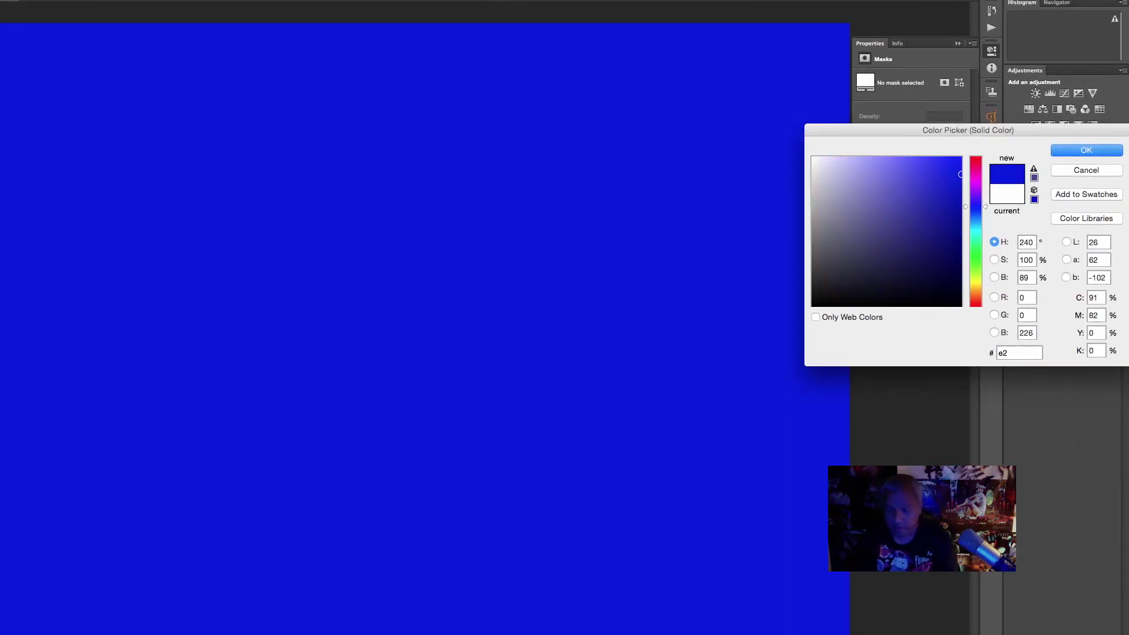
type("dc42")
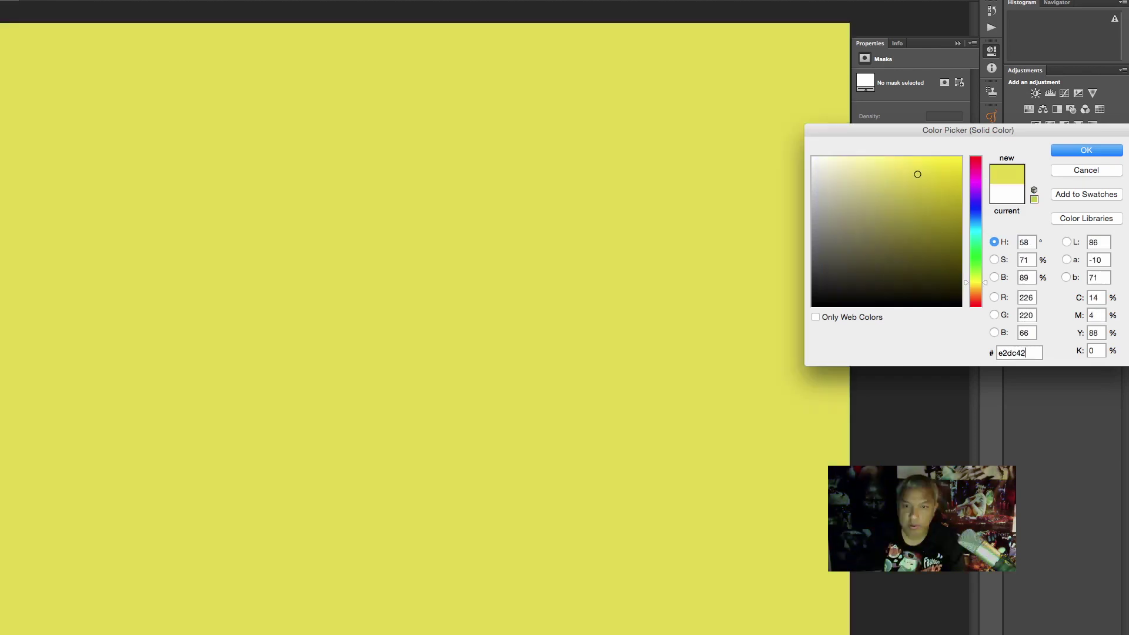
left_click(1086, 150)
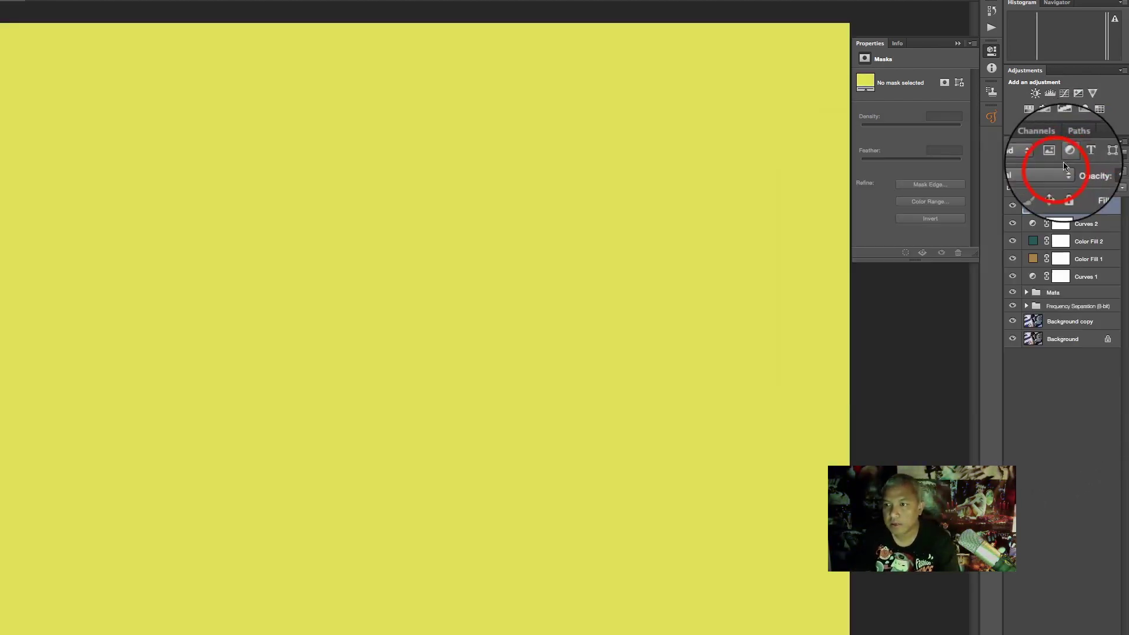
Step: Set the yellow fill layer's blend mode to Darken and reduce its opacity for a soft yellow tint in the highlights
left_click(1058, 171)
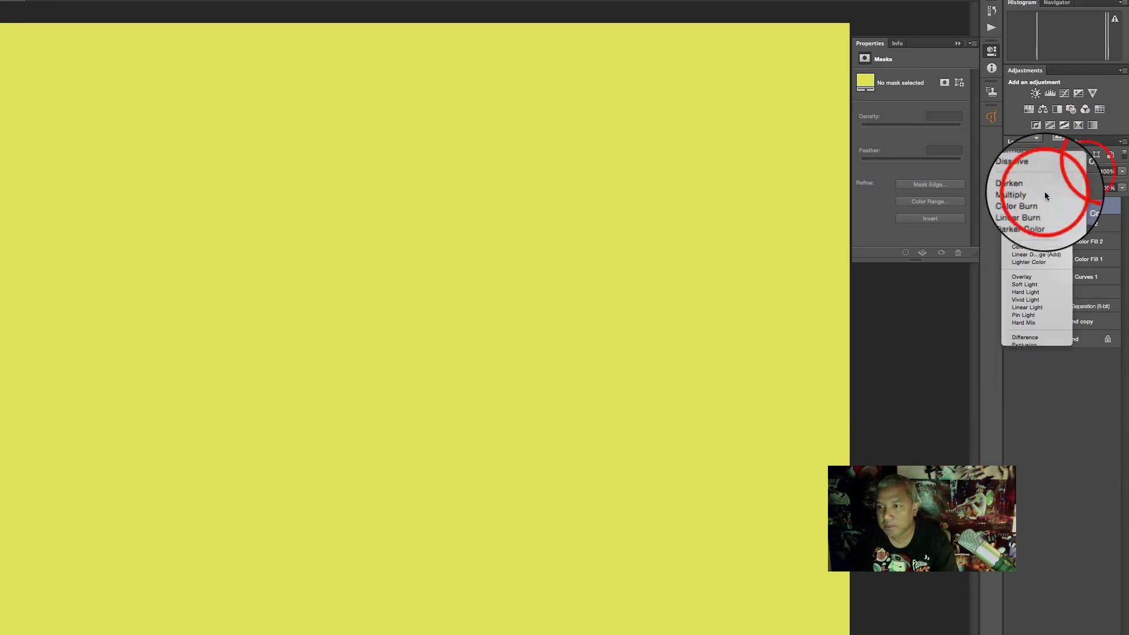
left_click(1044, 192)
left_click_drag(1080, 178, 974, 174)
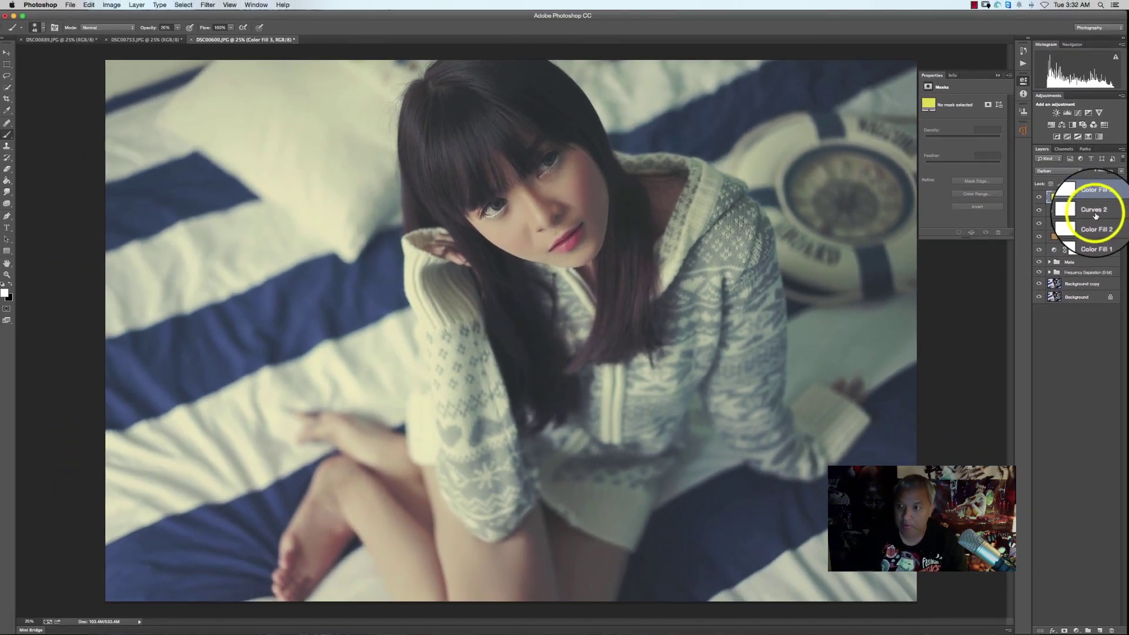
Step: Group the three colour fill layers and both Curves layers into a group named Tonal
left_click(1095, 213, "super")
left_click(1095, 225, "super")
left_click(1094, 237, "super")
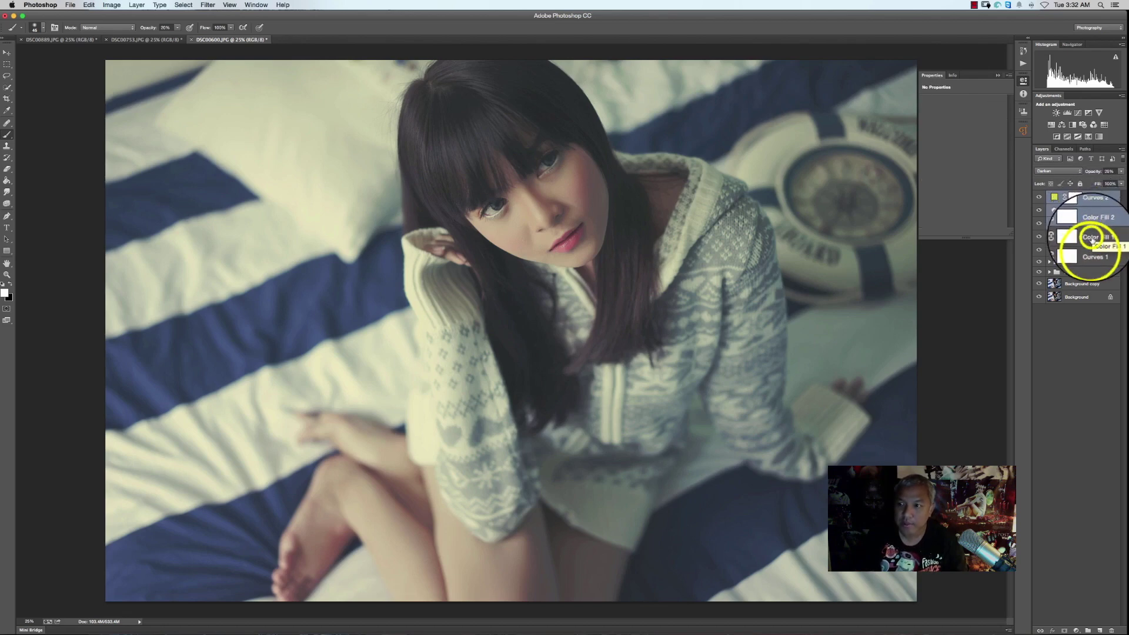
left_click(1091, 250, "super")
left_click_drag(1091, 250, 1088, 630)
Step: In the Tonal group, readjust the orange Color Fill 1 opacity and set the yellow Color Fill 3 opacity to 21%
left_click(1046, 196)
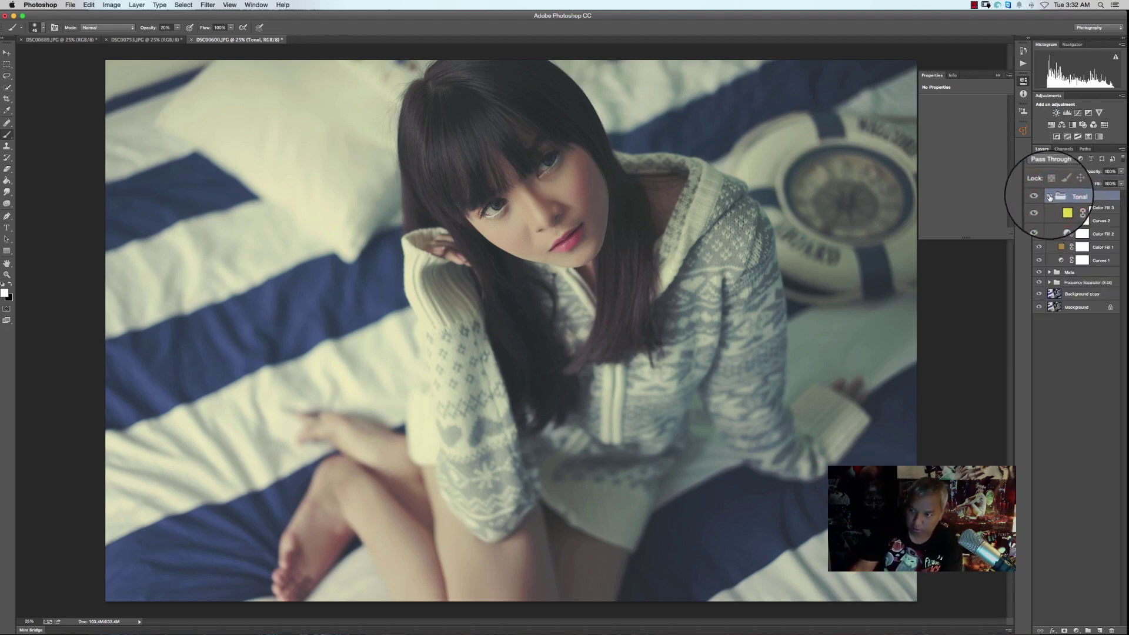
left_click(1097, 247)
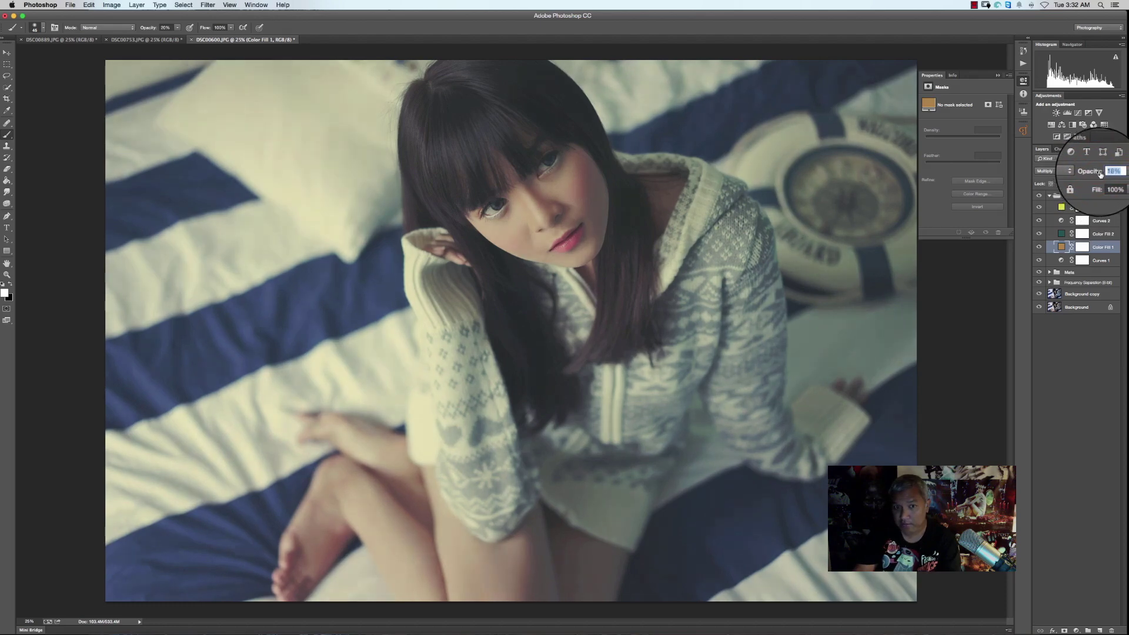
left_click(1097, 210)
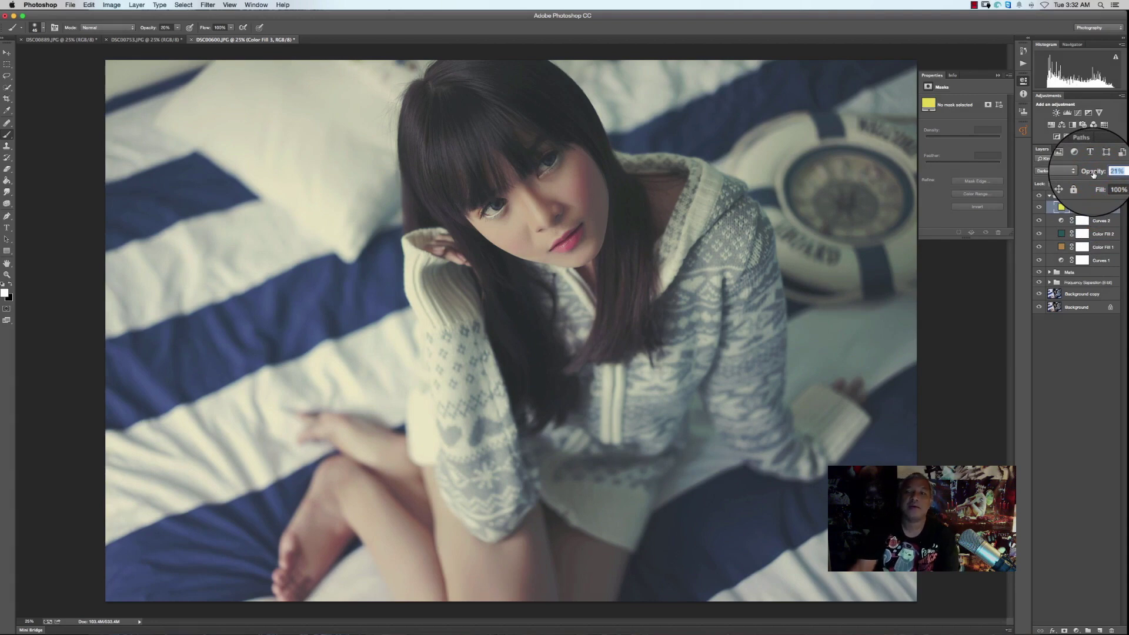
Step: Refine the shadow and lower-midtone points of the Curves 2 adjustment to balance the faded blacks
left_click(1063, 221)
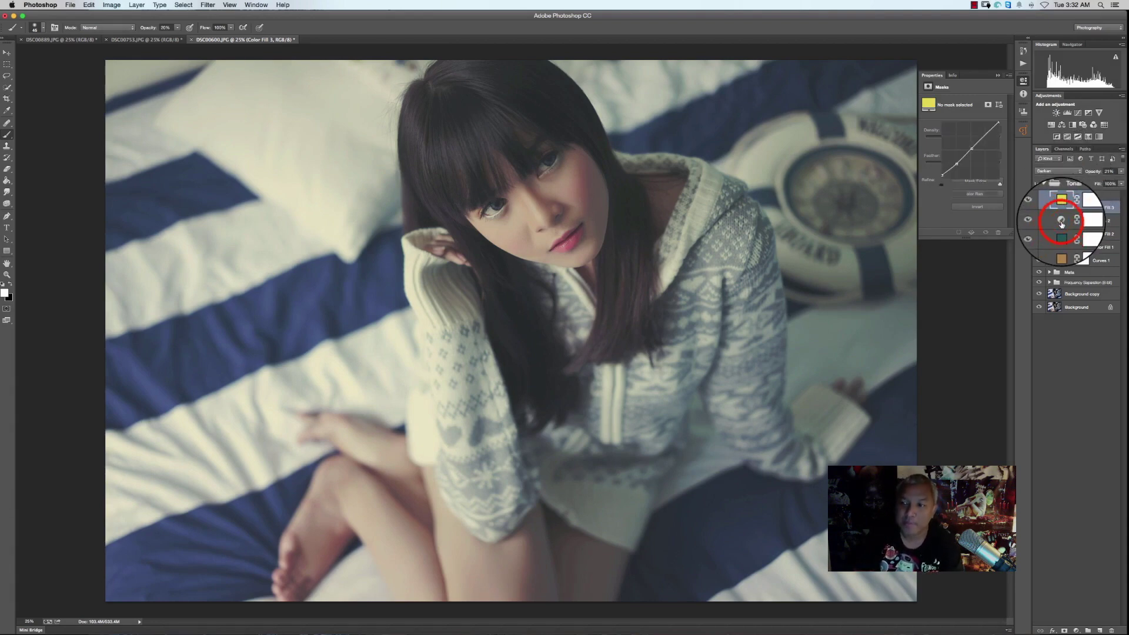
left_click_drag(934, 177, 942, 179)
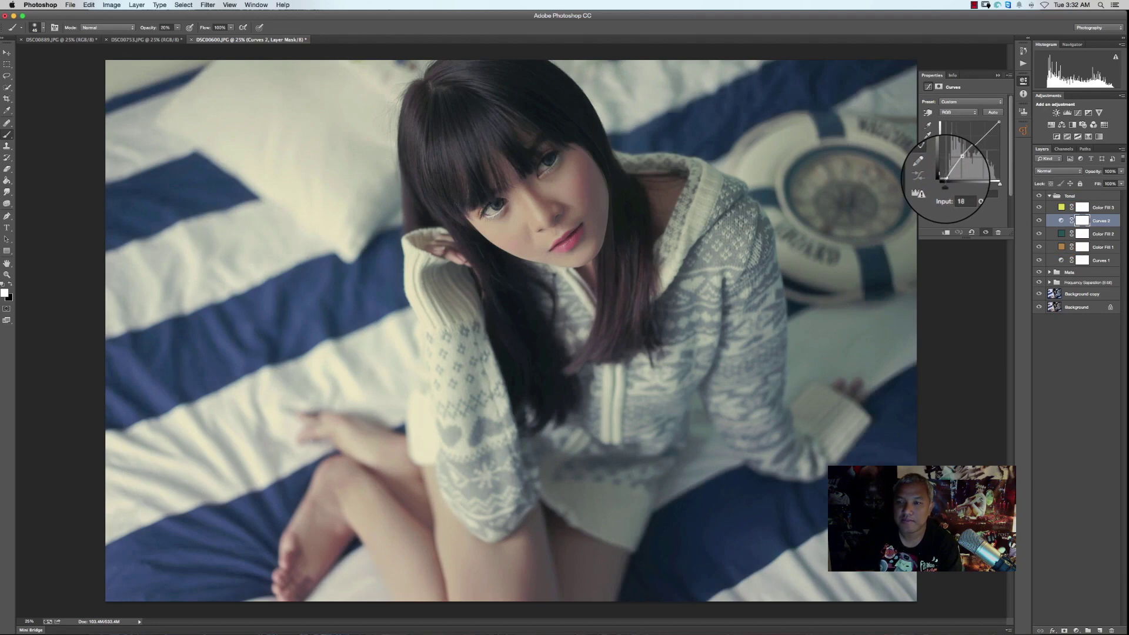
left_click_drag(946, 178, 942, 178)
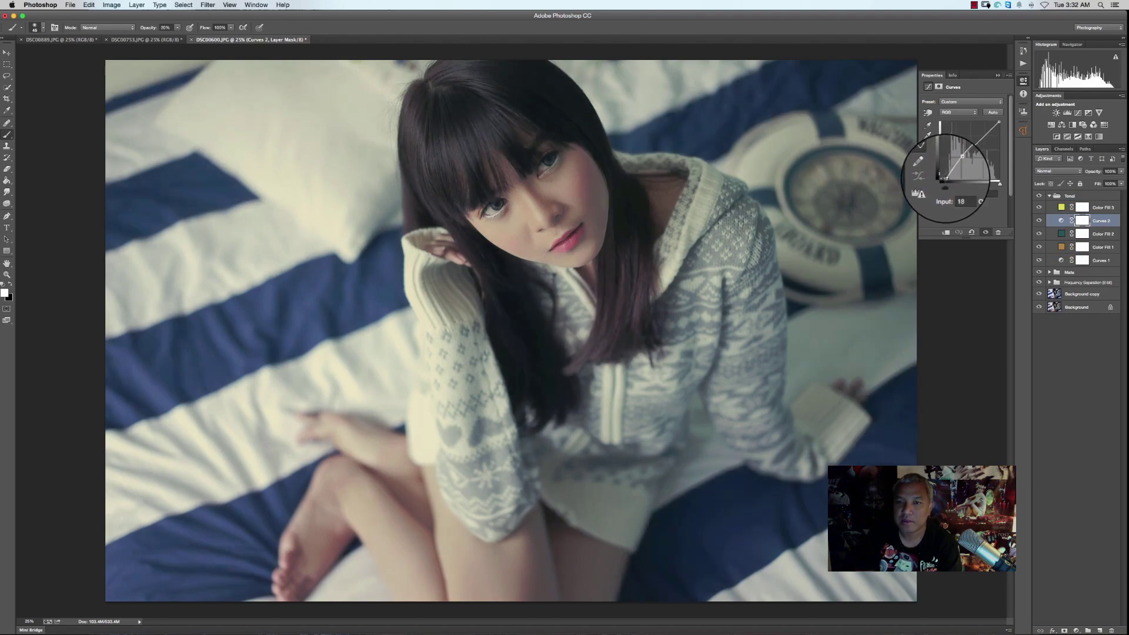
left_click(947, 179)
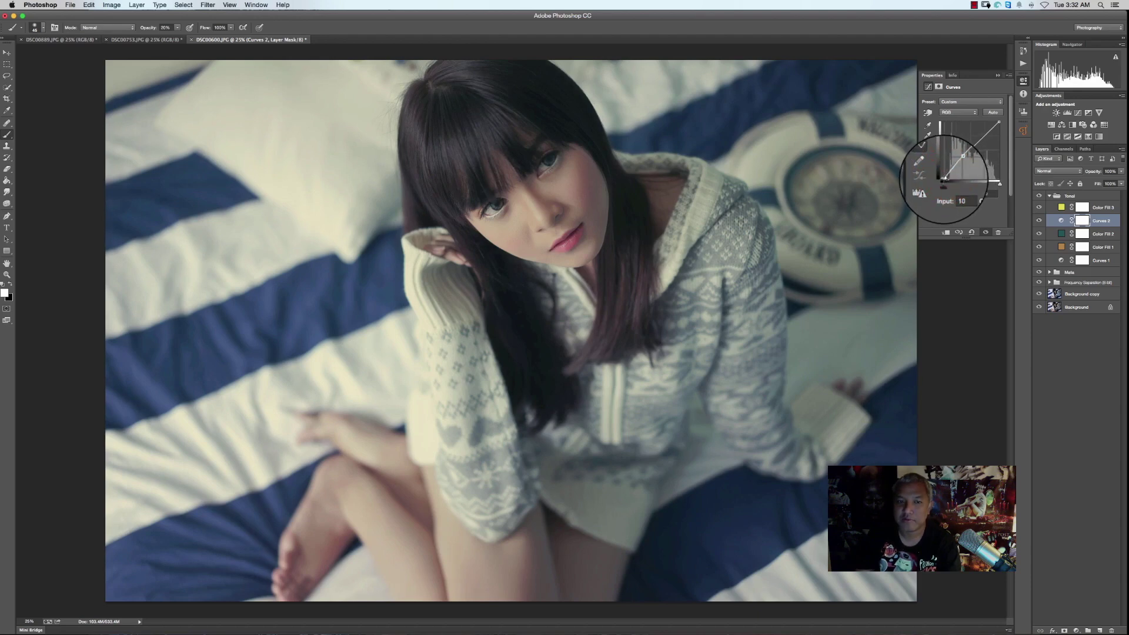
left_click_drag(946, 178, 943, 178)
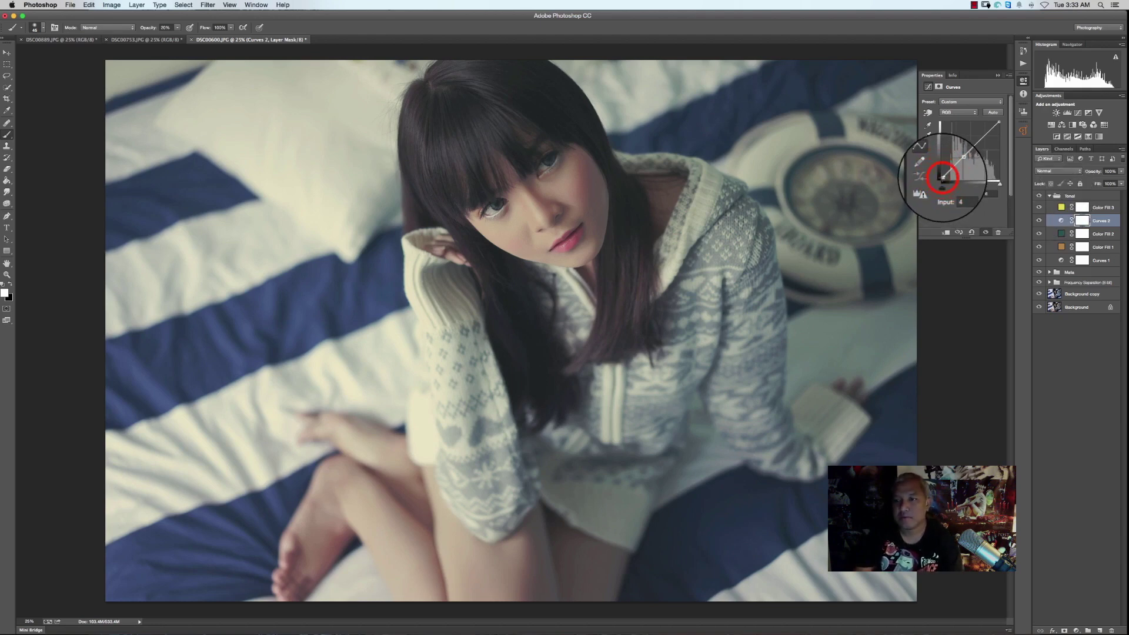
left_click(955, 165)
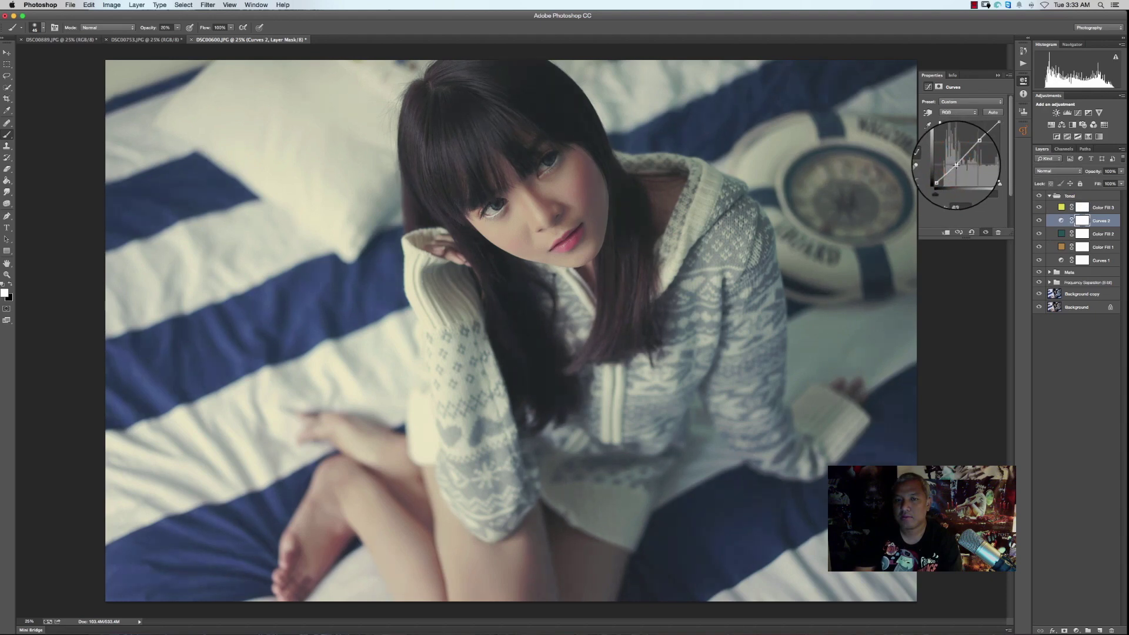
Step: Collapse and hide the Tonal group, and stamp the visible layers onto a new layer directly below it
left_click(1049, 197)
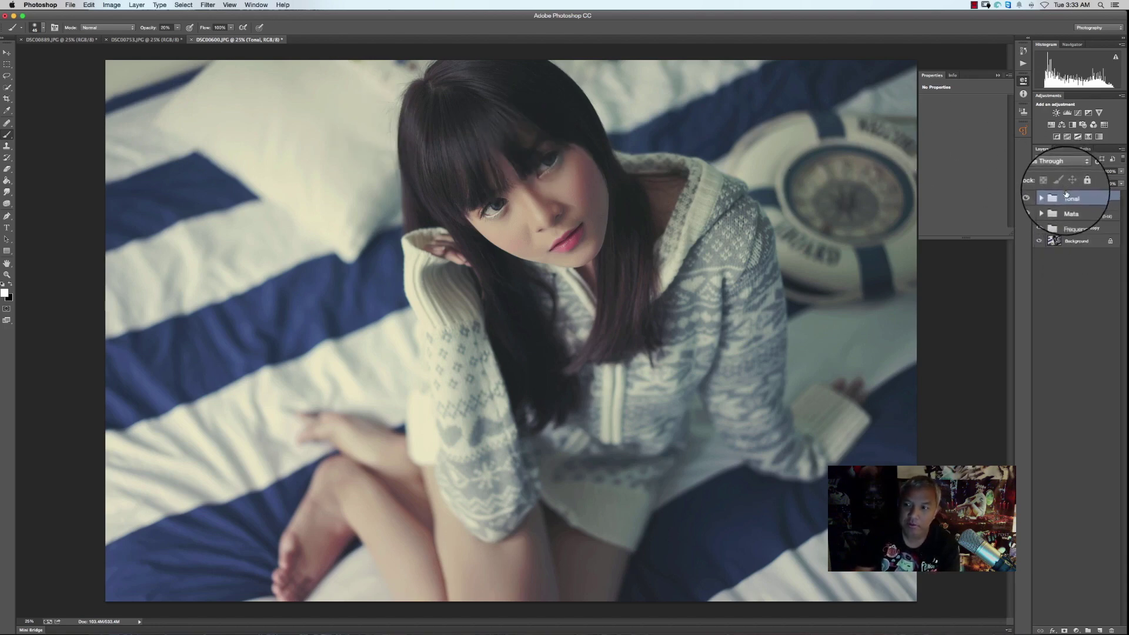
left_click(1041, 198)
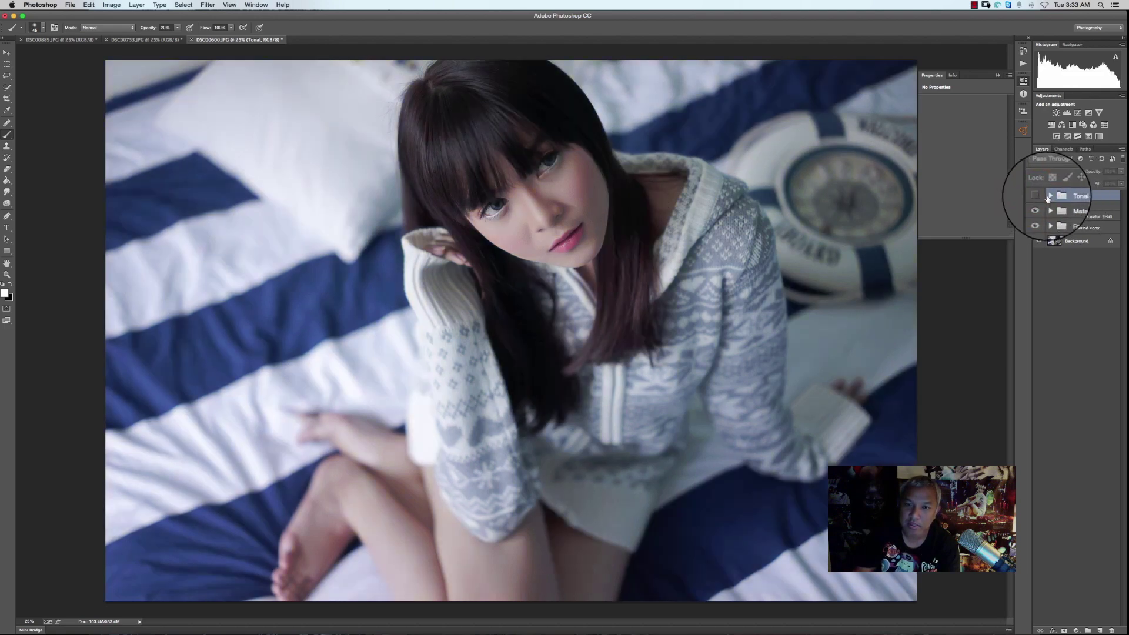
left_click(1088, 206)
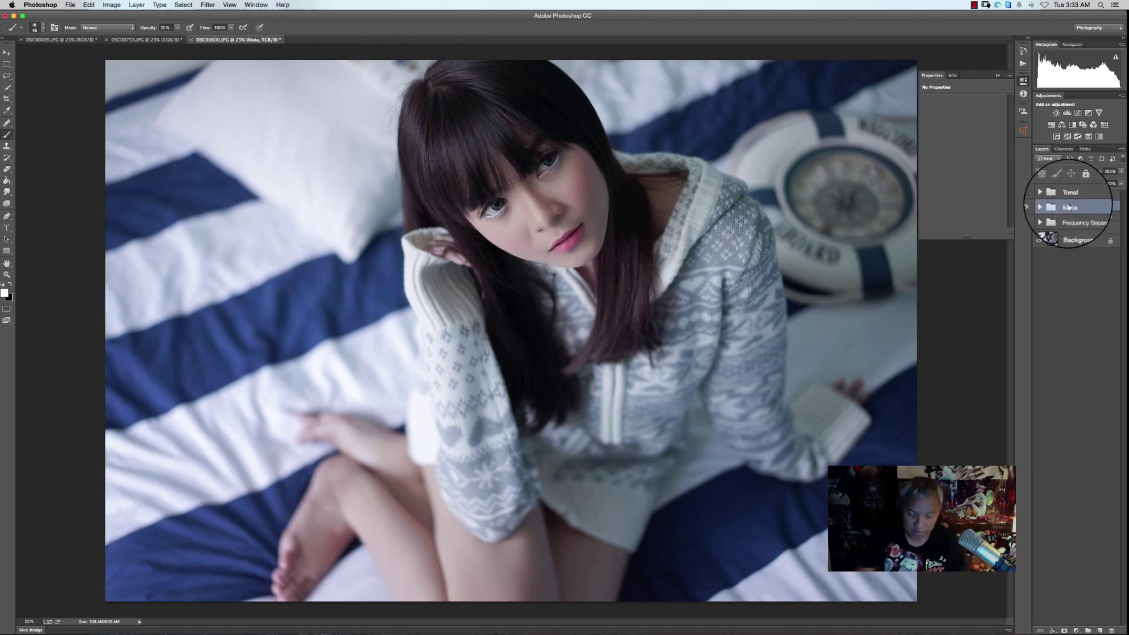
key("super+alt+shift+e")
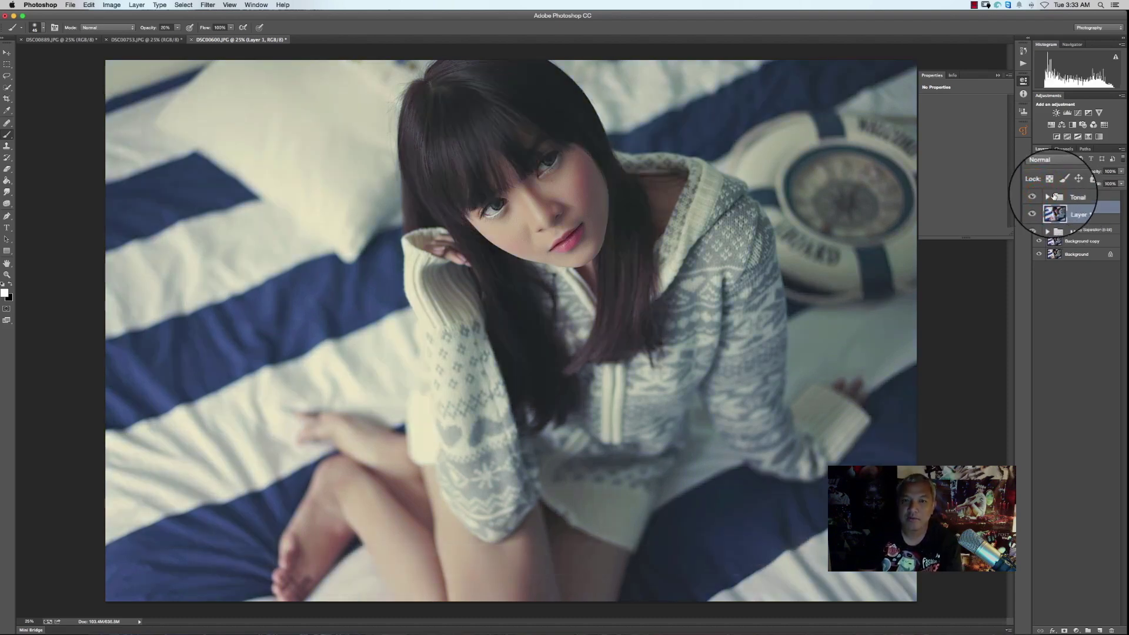
Step: Set the stamped Layer 1 to Multiply and lower its opacity to darken the image slightly
left_click(1066, 197)
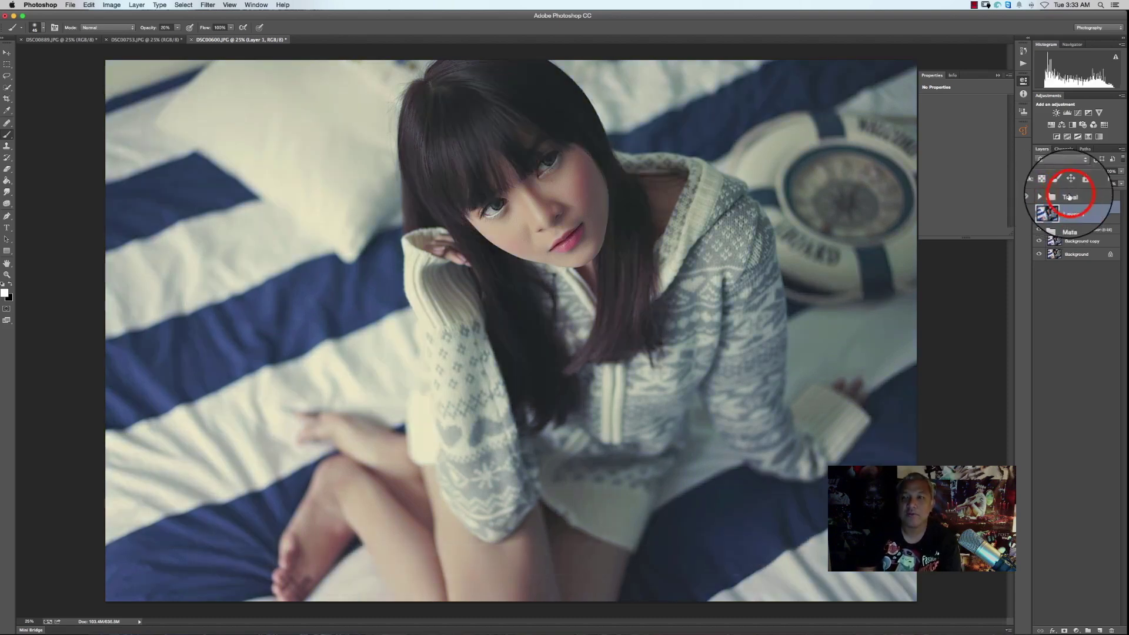
left_click(1070, 197)
left_click(1069, 208)
left_click(1063, 171)
left_click(1053, 189)
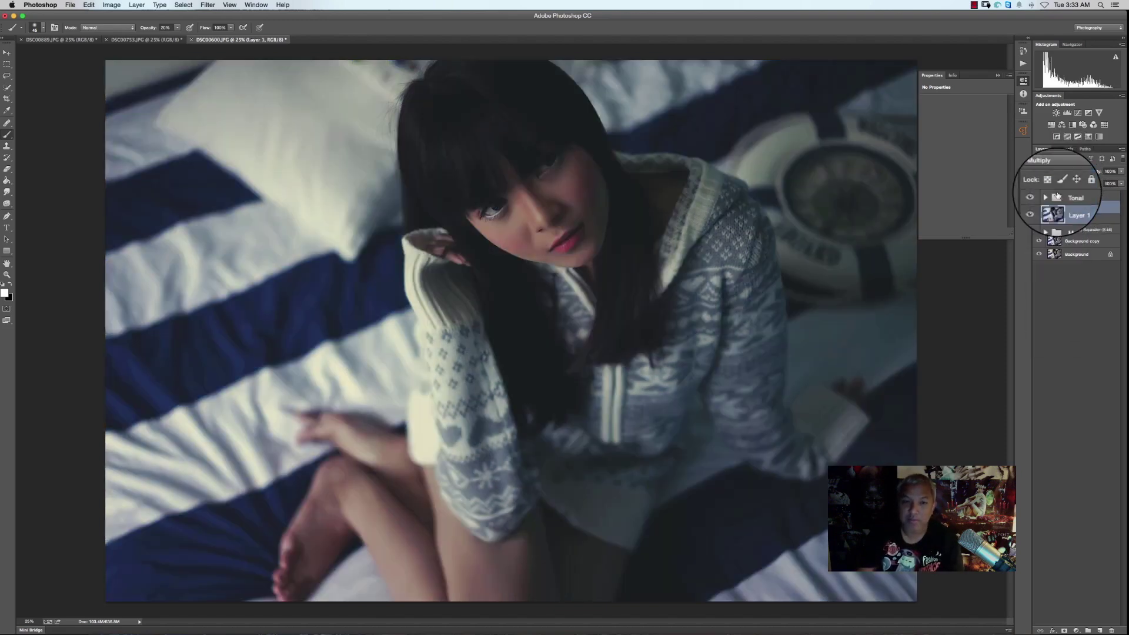
left_click(1099, 173)
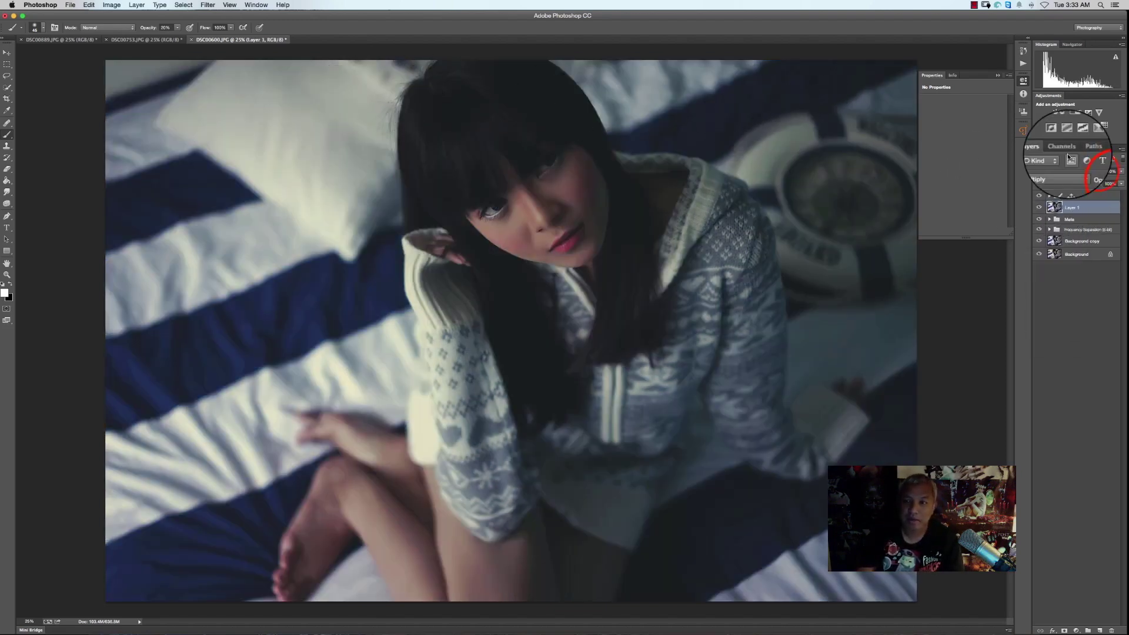
left_click_drag(1099, 173, 869, 168)
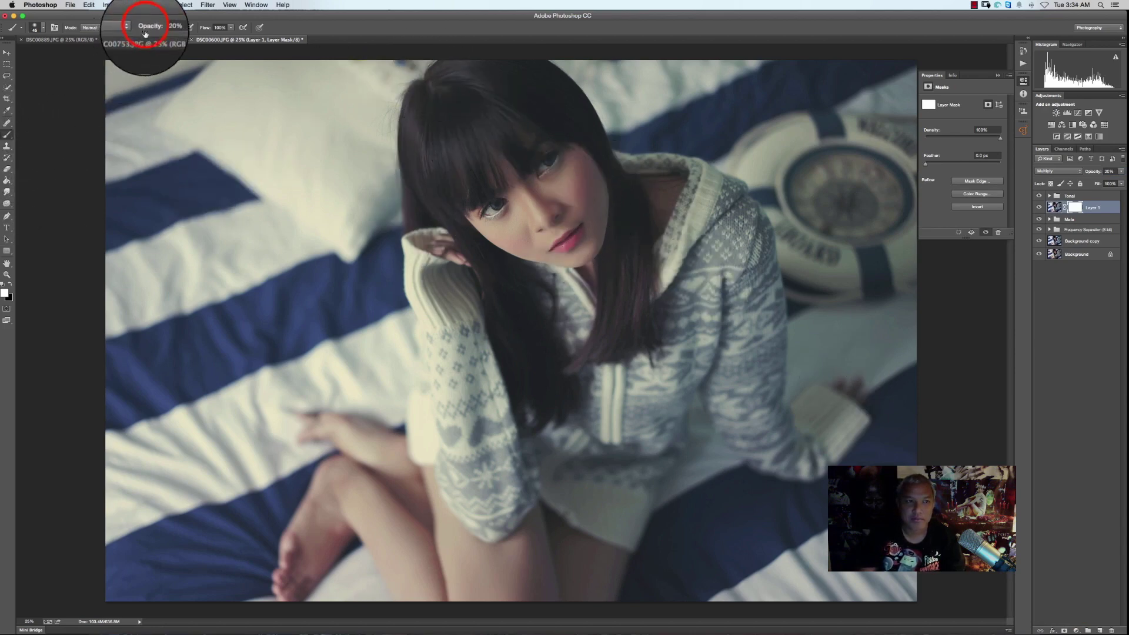
Step: Add a white layer mask to Layer 1 and set the brush opacity to 100%
left_click(165, 28)
type("100")
key("Return")
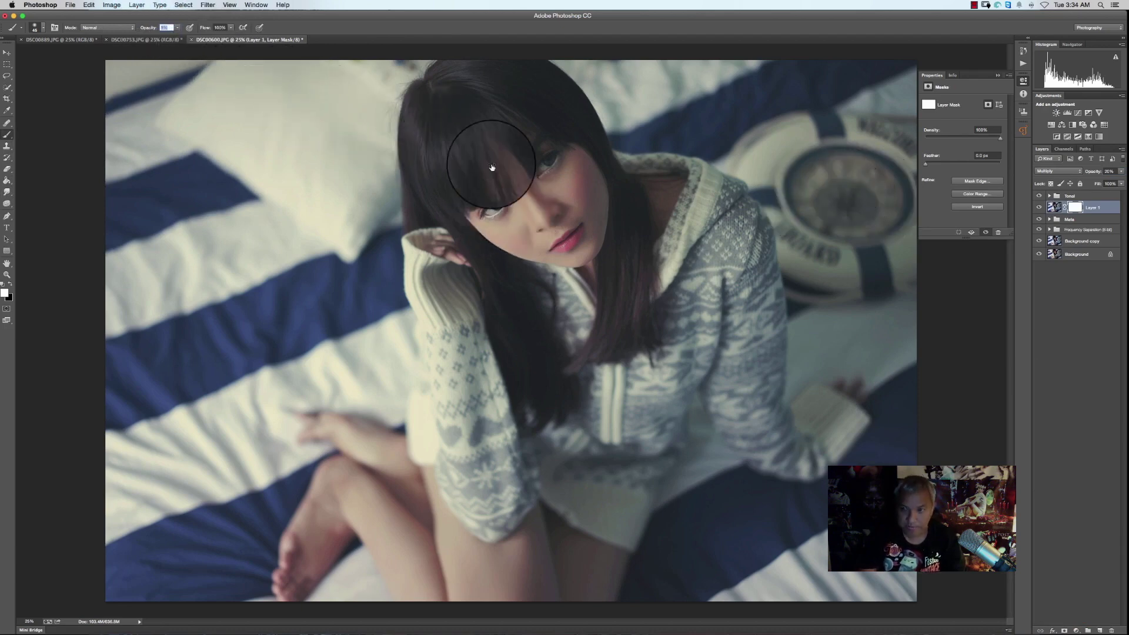
key("7")
key("5")
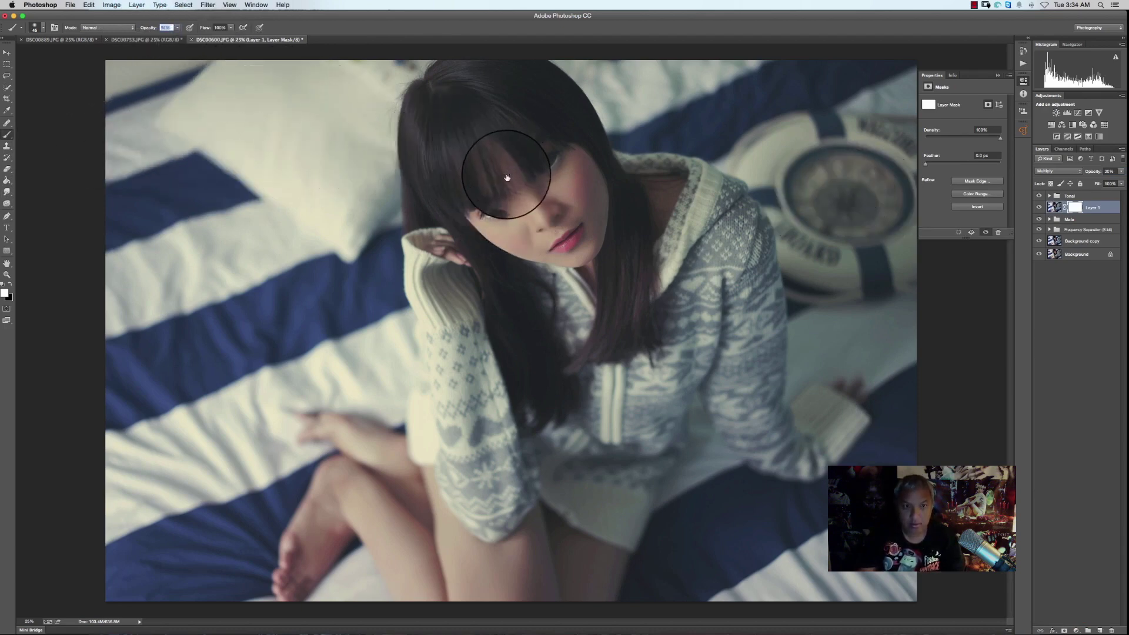
left_click(552, 161)
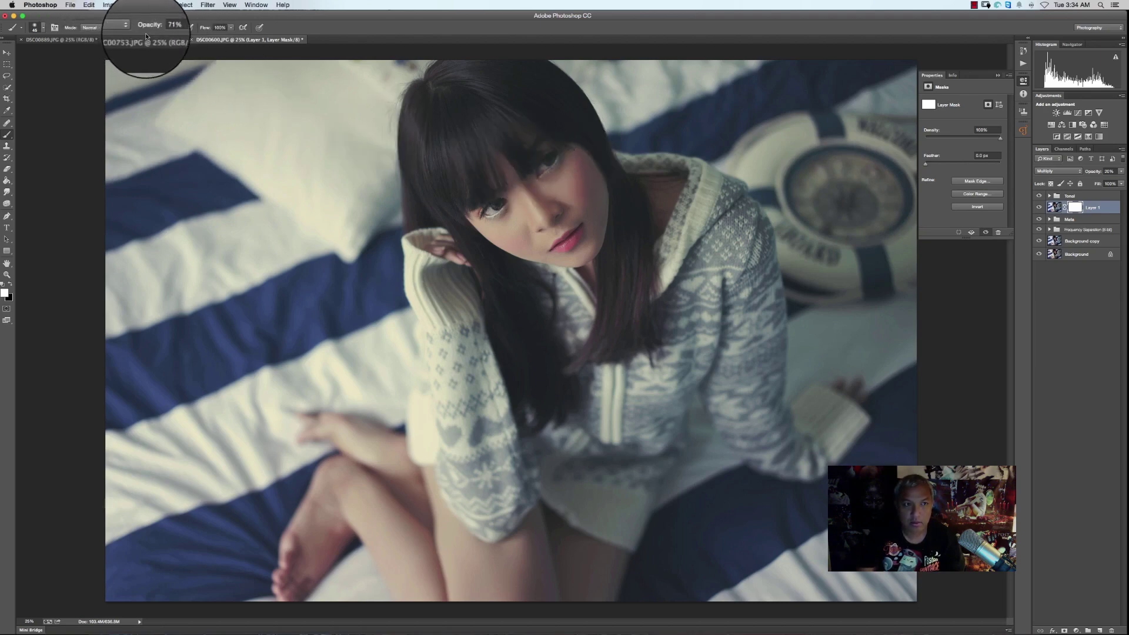
key("0")
Step: Paint black on the Layer 1 mask over the woman's face, hair, sweater and legs, and toggle the layer's visibility to compare
left_click(544, 187)
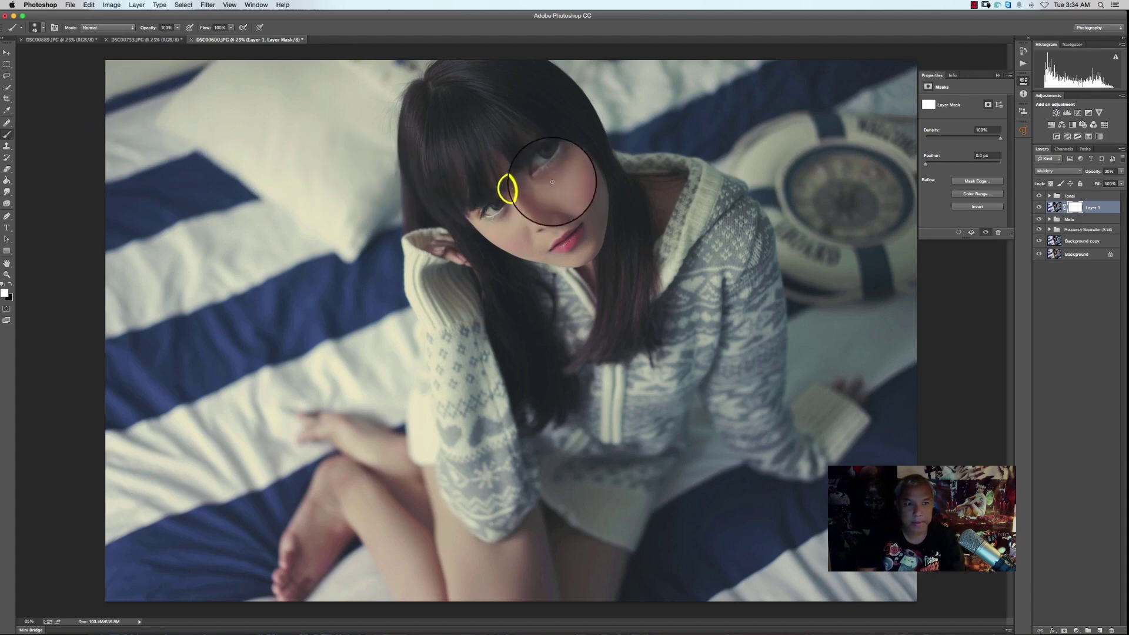
left_click_drag(514, 188, 568, 191)
left_click(519, 164)
key("x")
left_click(520, 162)
left_click(528, 156)
left_click(547, 172)
left_click(561, 187)
left_click(483, 201)
left_click(552, 207)
left_click(555, 201)
left_click(557, 217)
left_click(643, 217)
left_click(465, 128)
left_click(490, 92)
left_click(641, 222)
left_click(519, 207)
left_click(523, 274)
left_click(496, 486)
left_click(549, 482)
left_click(631, 359)
left_click(559, 212)
left_click(492, 476)
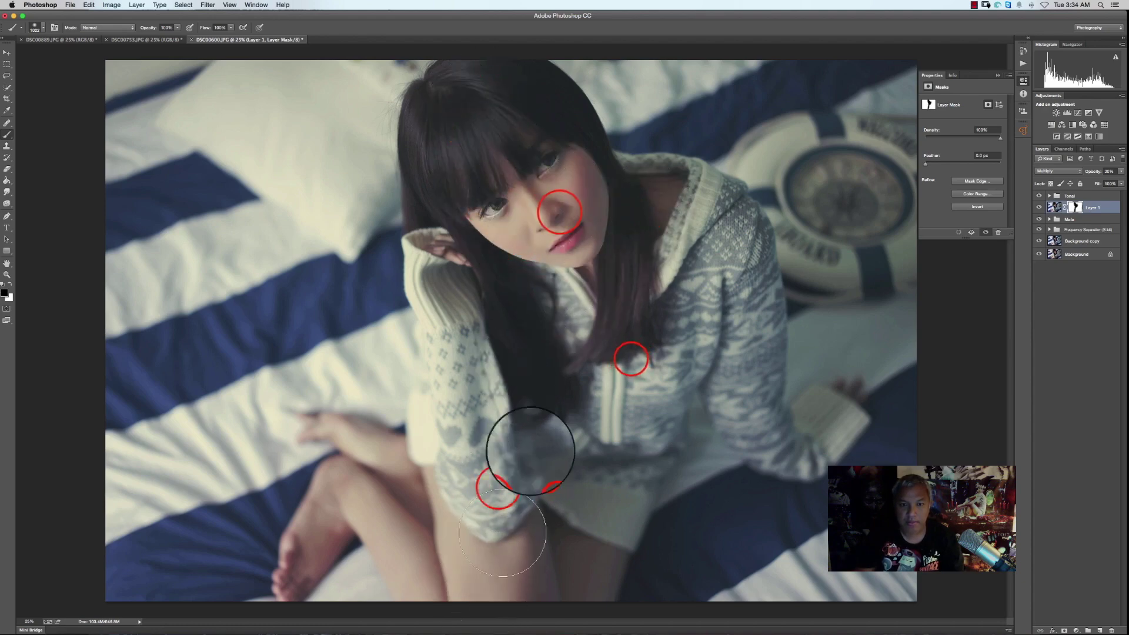
left_click(1039, 207)
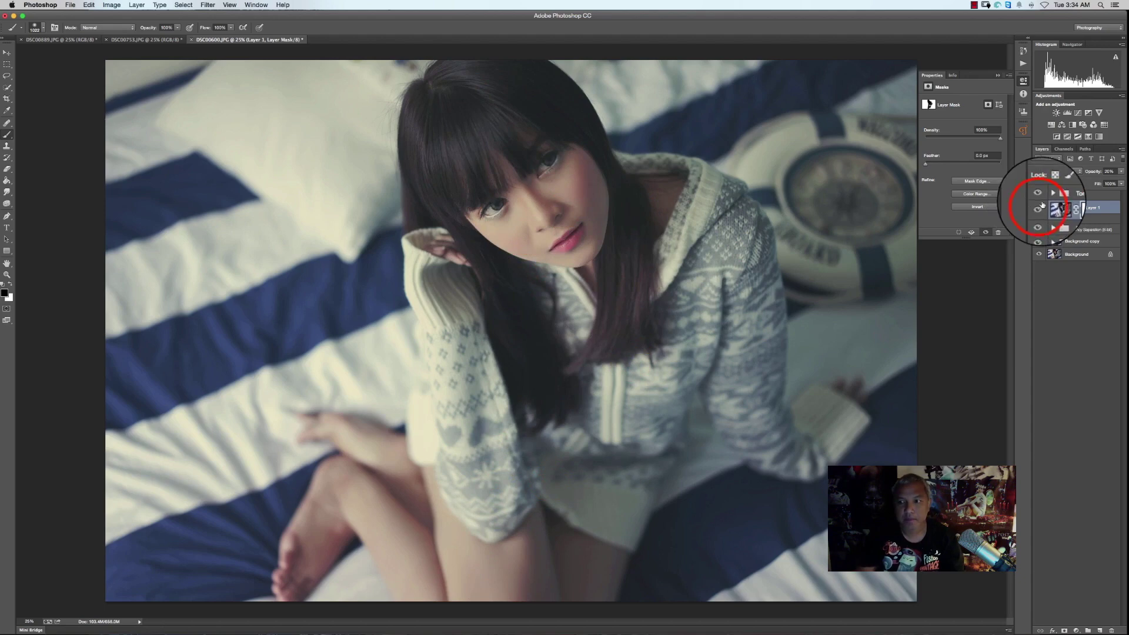
Step: Toggle the masked Multiply layer's visibility to judge the darkened surroundings, and select the layer's image instead of its mask
left_click(1039, 208)
left_click(1040, 208)
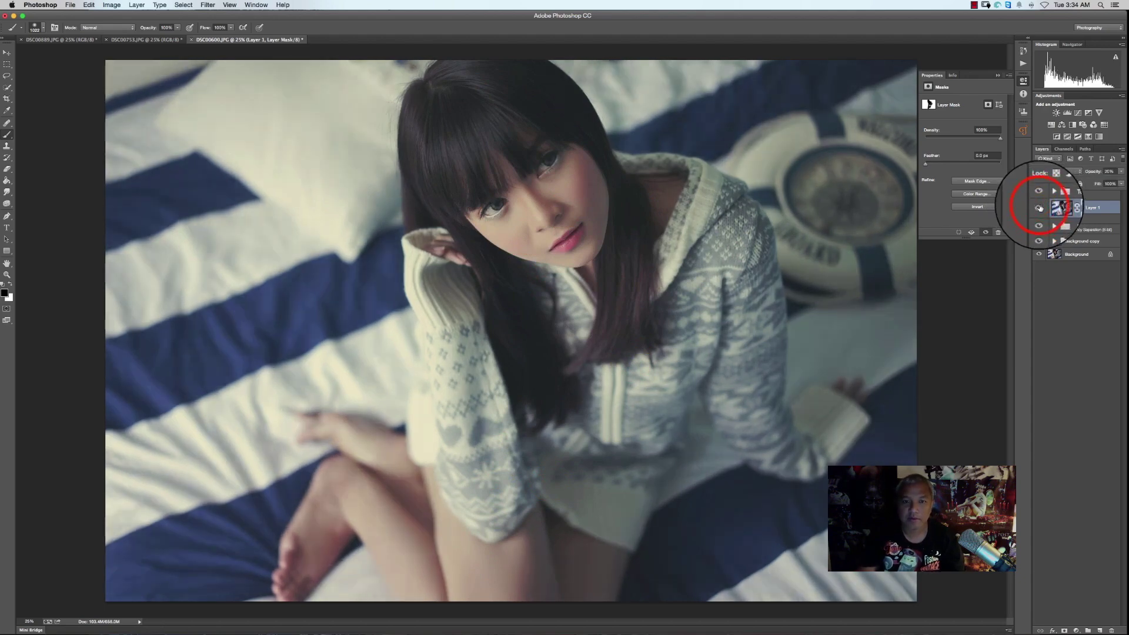
left_click(1039, 207)
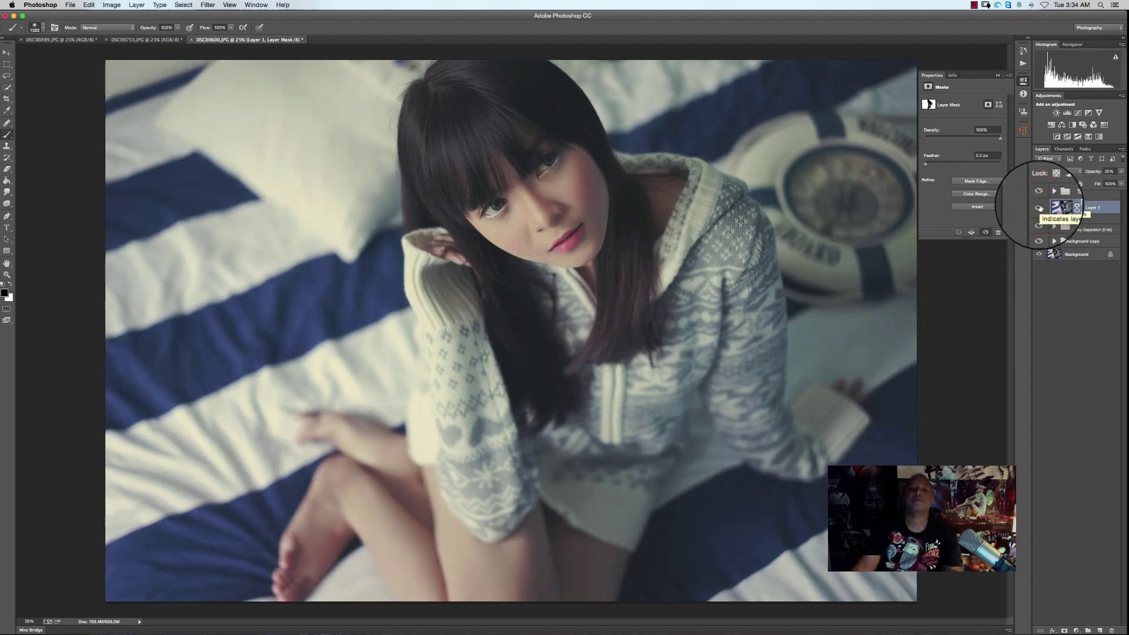
left_click(1073, 197)
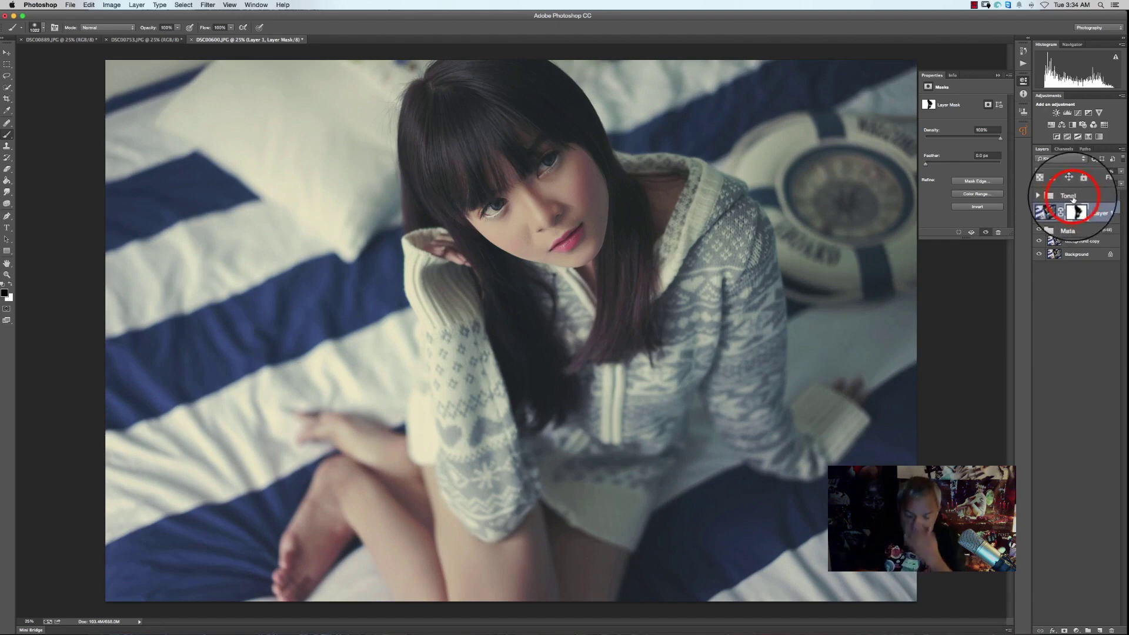
left_click_drag(1073, 200, 1072, 199)
left_click(1091, 209)
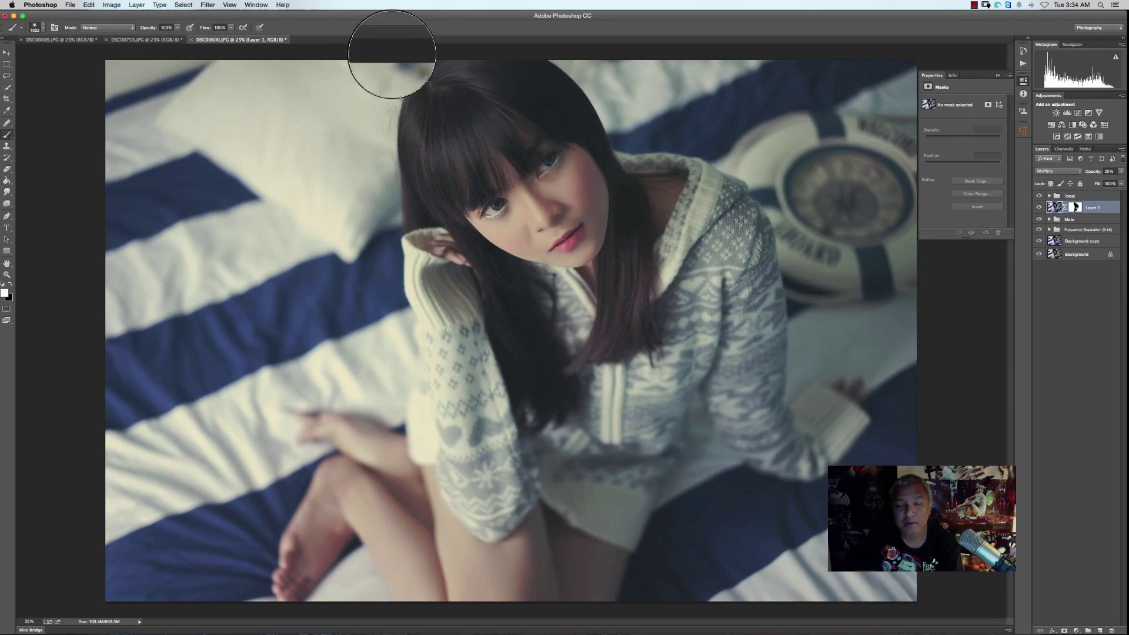
key("ctrl+Up")
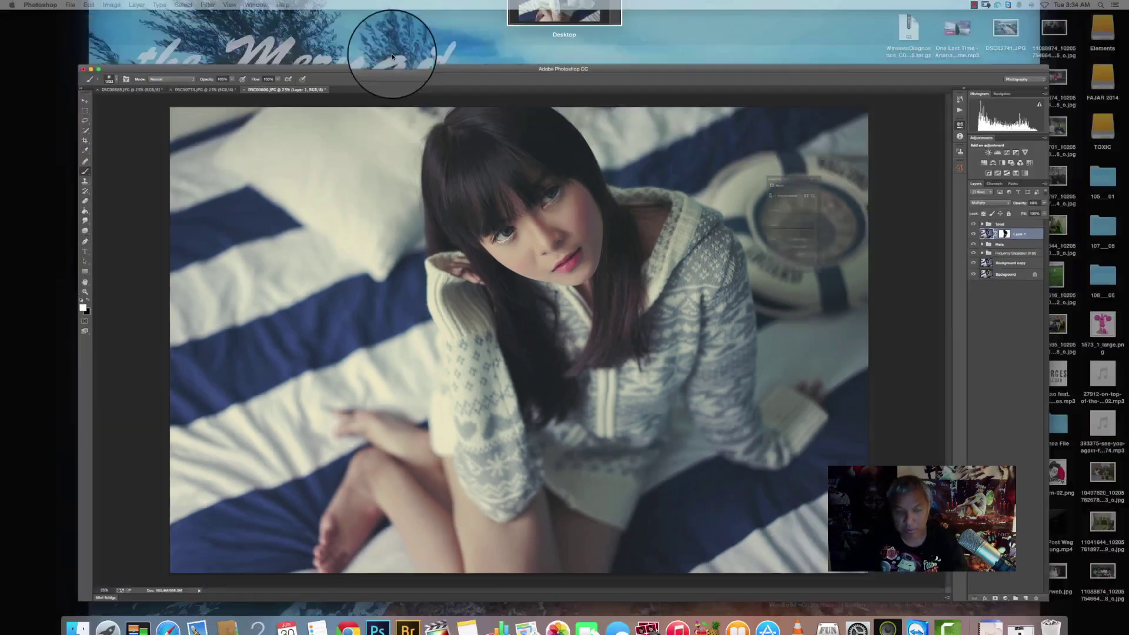
key("ctrl+Up")
key("ctrl+Up")
key("ctrl+Up")
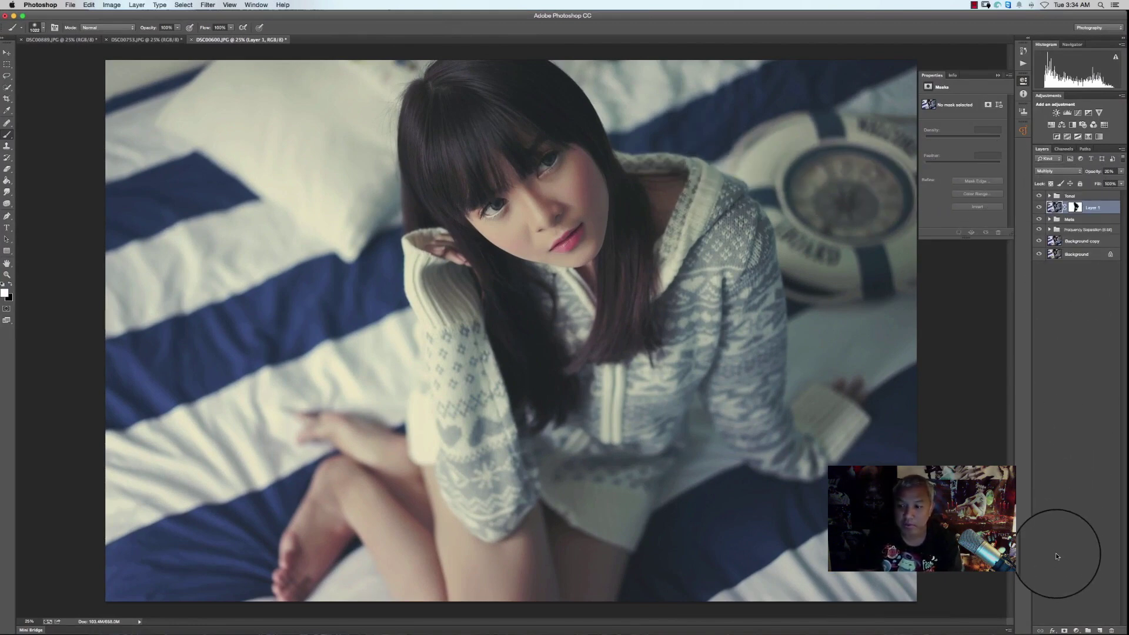
Step: Add a Hue/Saturation adjustment above Layer 1 with Saturation at +26, and invert its mask to black
left_click(1076, 630)
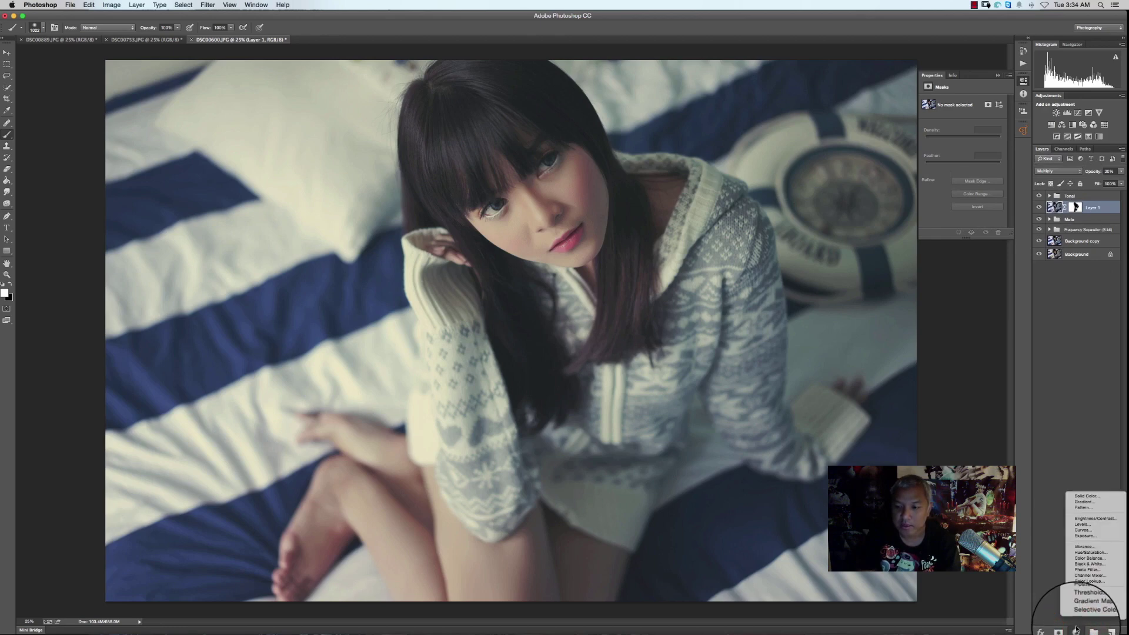
left_click(1091, 557)
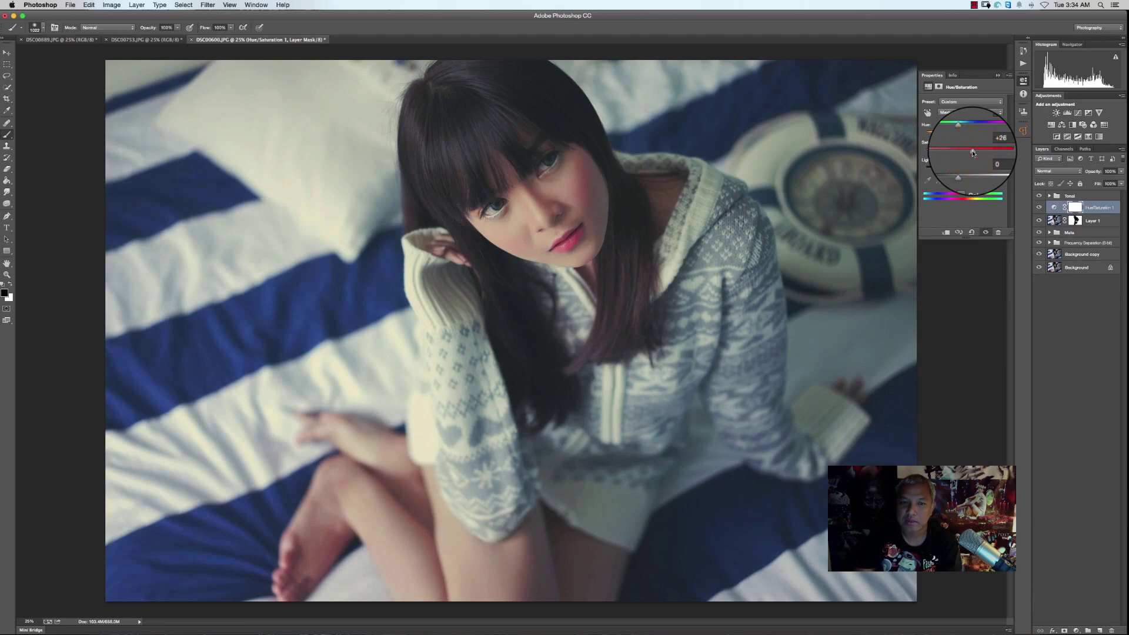
left_click(1074, 207)
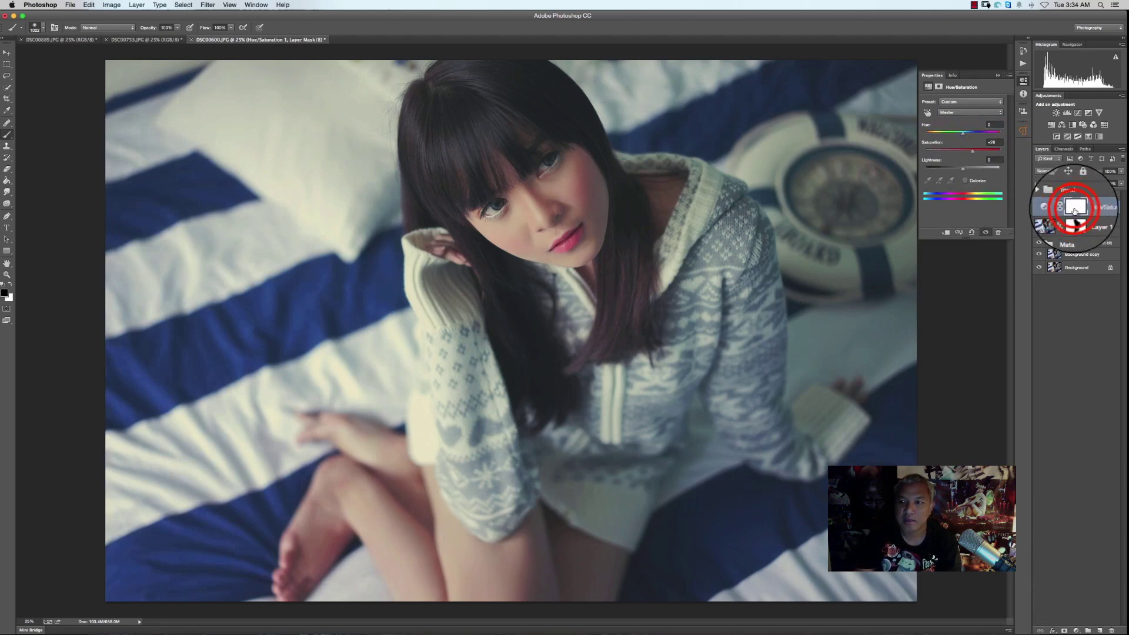
left_click(984, 207)
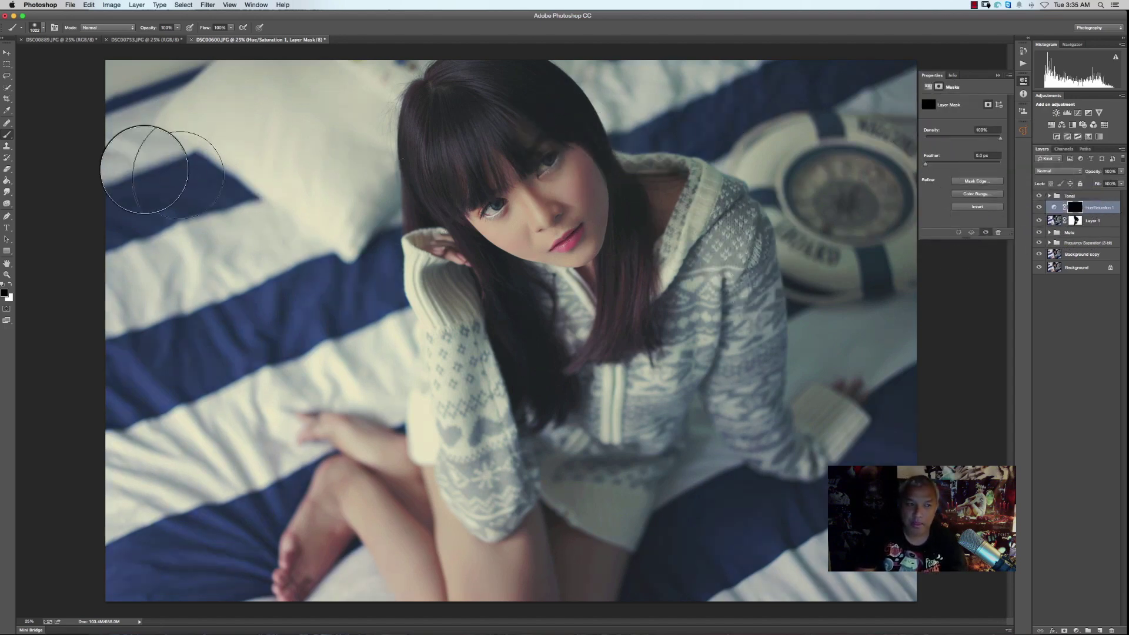
Step: Paint white at 20% brush opacity on the Hue/Saturation mask over the sweater, the lifebuoy and the striped bedding
left_click(11, 284)
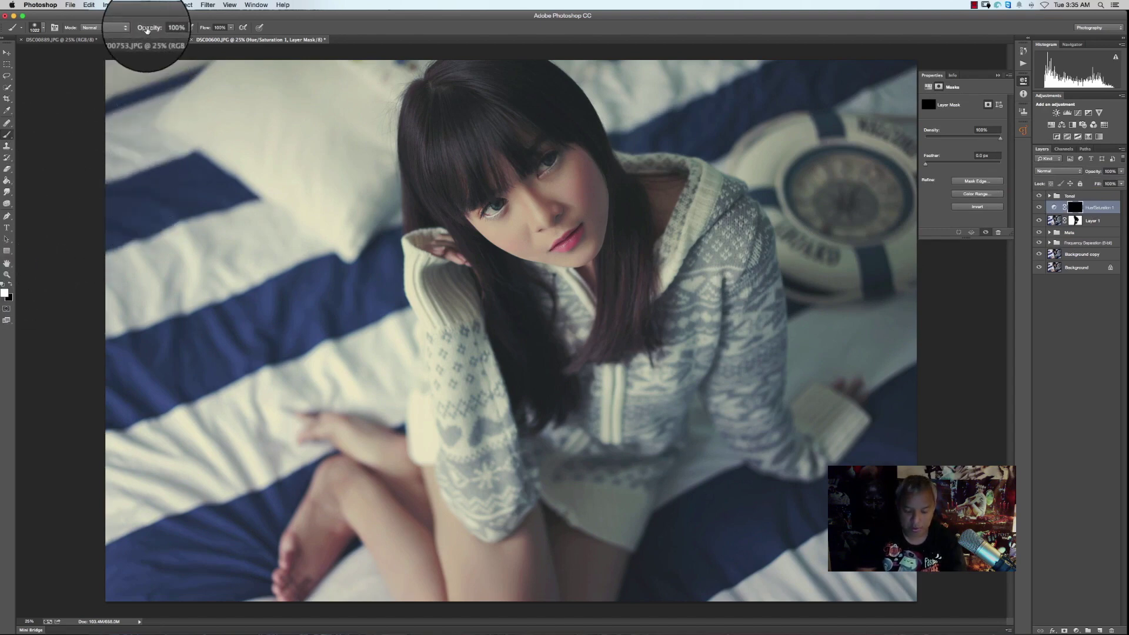
key("2")
mouse_move(697, 256)
left_mouse_down()
mouse_move(705, 224)
mouse_move(688, 302)
left_mouse_up()
left_click_drag(722, 242, 708, 312)
left_click(730, 281)
mouse_move(903, 243)
left_mouse_down()
mouse_move(870, 176)
mouse_move(749, 114)
mouse_move(700, 152)
mouse_move(673, 280)
left_mouse_up()
mouse_move(432, 328)
left_mouse_down()
mouse_move(469, 501)
mouse_move(289, 344)
left_mouse_up()
mouse_move(136, 358)
left_mouse_down()
mouse_move(217, 185)
mouse_move(225, 254)
left_mouse_up()
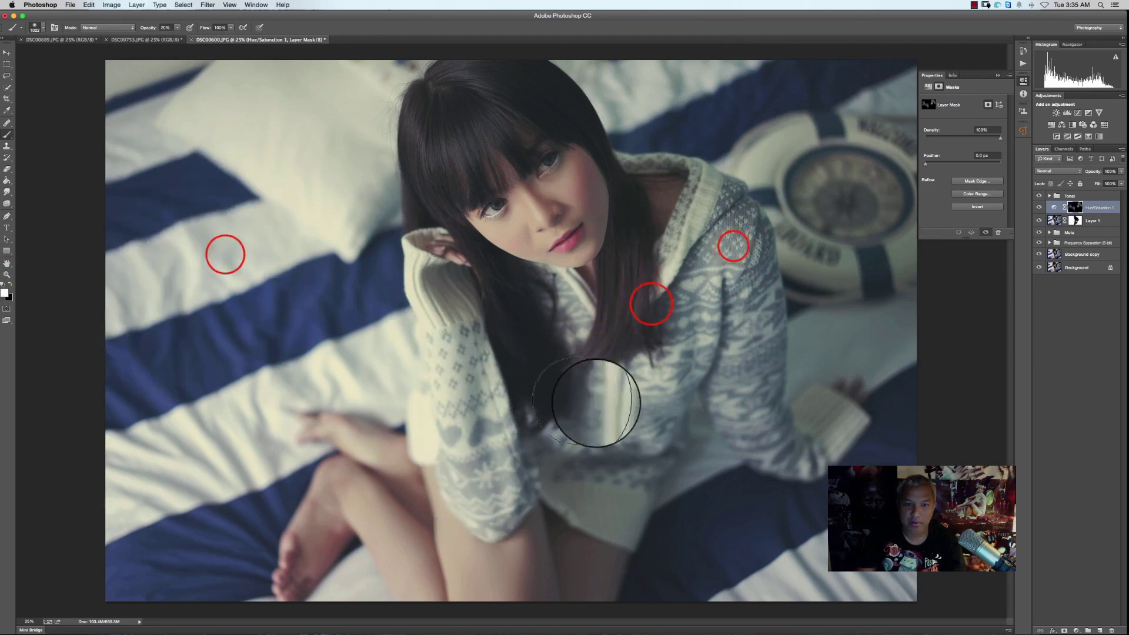
mouse_move(733, 246)
left_mouse_down()
mouse_move(686, 301)
mouse_move(587, 326)
mouse_move(526, 362)
mouse_move(425, 330)
left_mouse_up()
left_click_drag(718, 312, 705, 261)
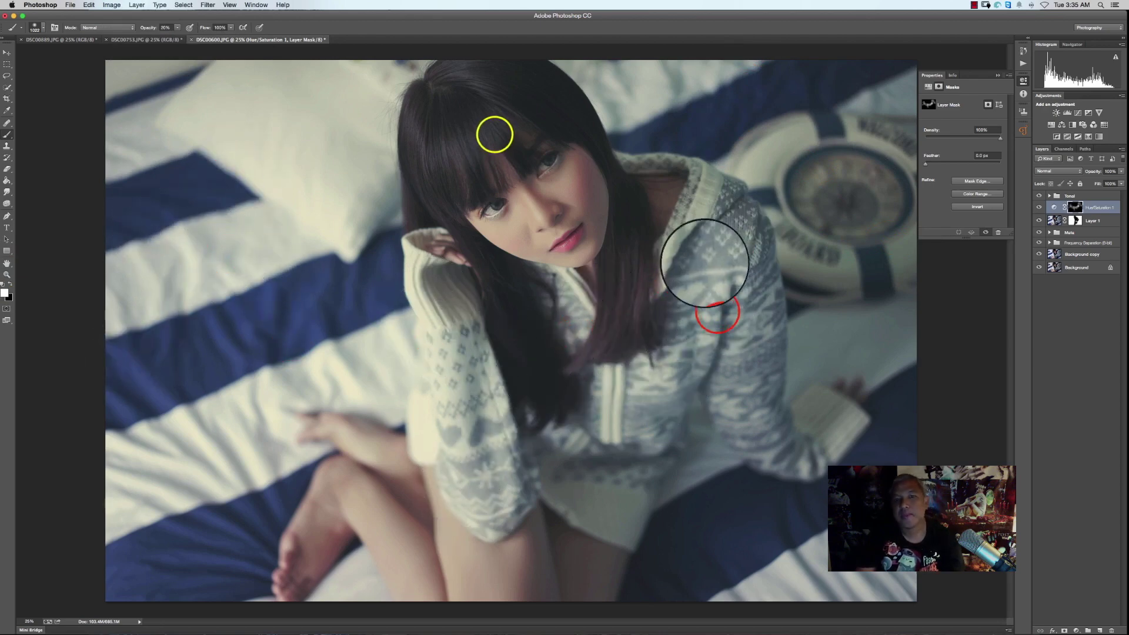
Step: Paint the Hue/Saturation mask over the woman's hair with a smaller brush, and toggle the adjustment's visibility to compare
left_click_drag(495, 135, 464, 121)
mouse_move(458, 86)
left_mouse_down()
mouse_move(529, 98)
mouse_move(479, 165)
mouse_move(641, 226)
mouse_move(645, 240)
mouse_move(610, 277)
mouse_move(473, 290)
left_mouse_up()
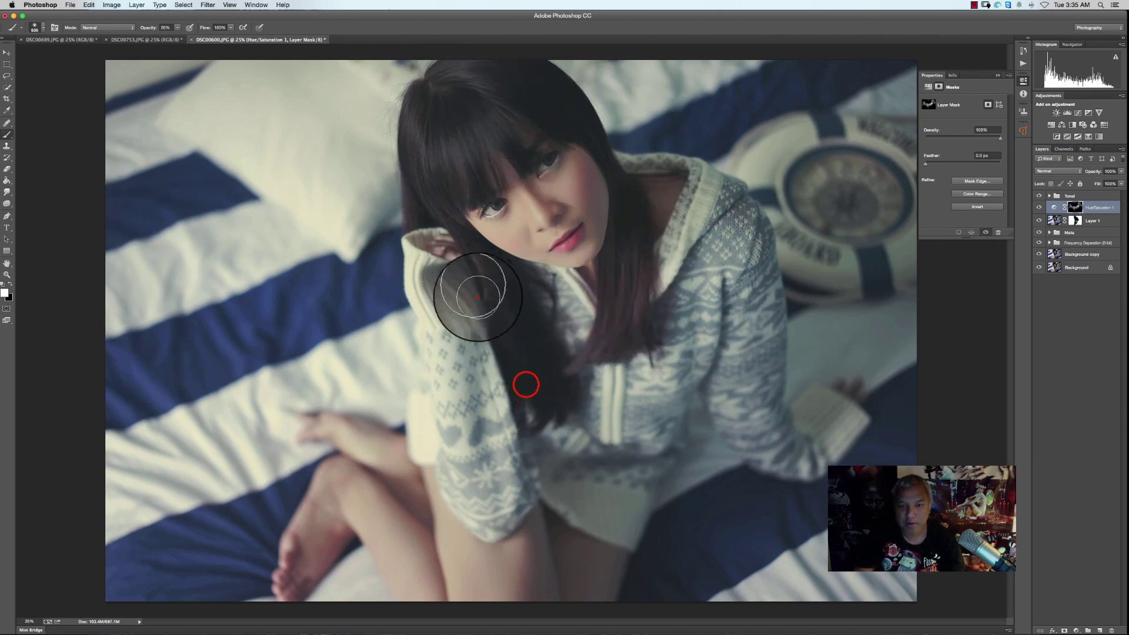
left_click(1039, 207)
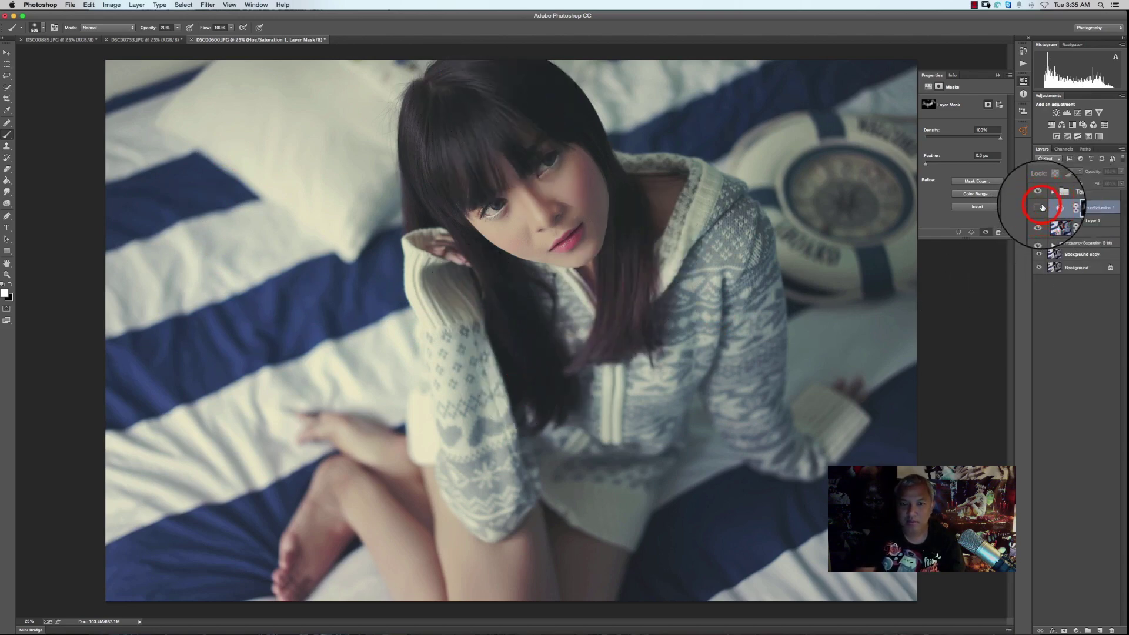
left_click_drag(739, 210, 670, 279)
mouse_move(757, 269)
left_mouse_down()
mouse_move(689, 357)
mouse_move(605, 398)
mouse_move(479, 399)
mouse_move(494, 416)
mouse_move(637, 396)
mouse_move(726, 264)
left_mouse_up()
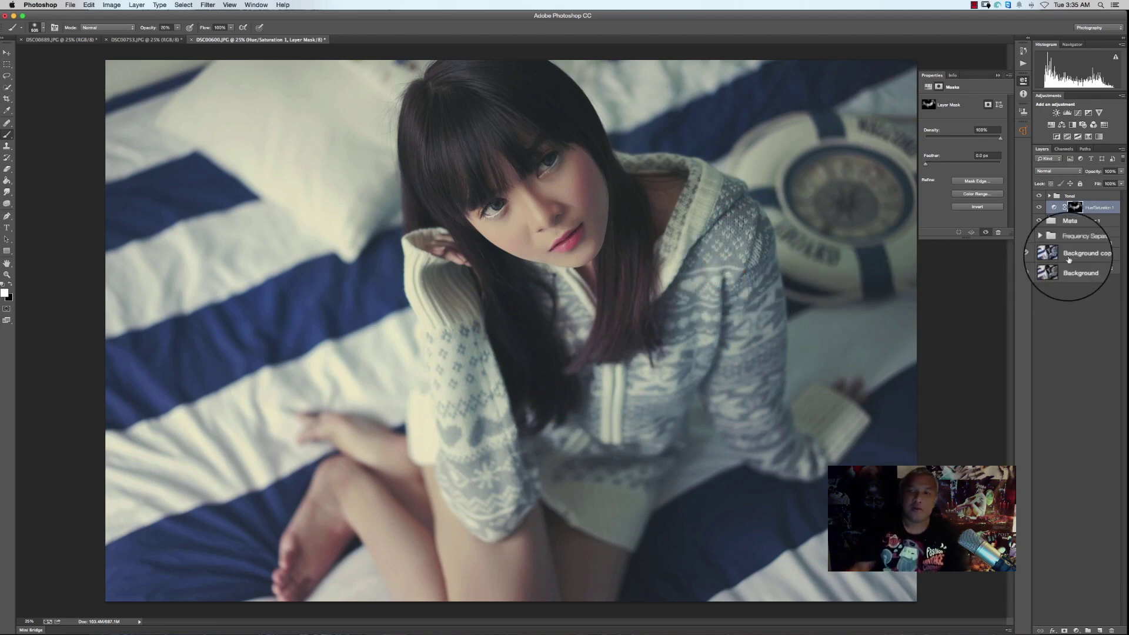
Step: Show only the Background layer and restore all layers several times to compare the original with the edit
left_click(1039, 269)
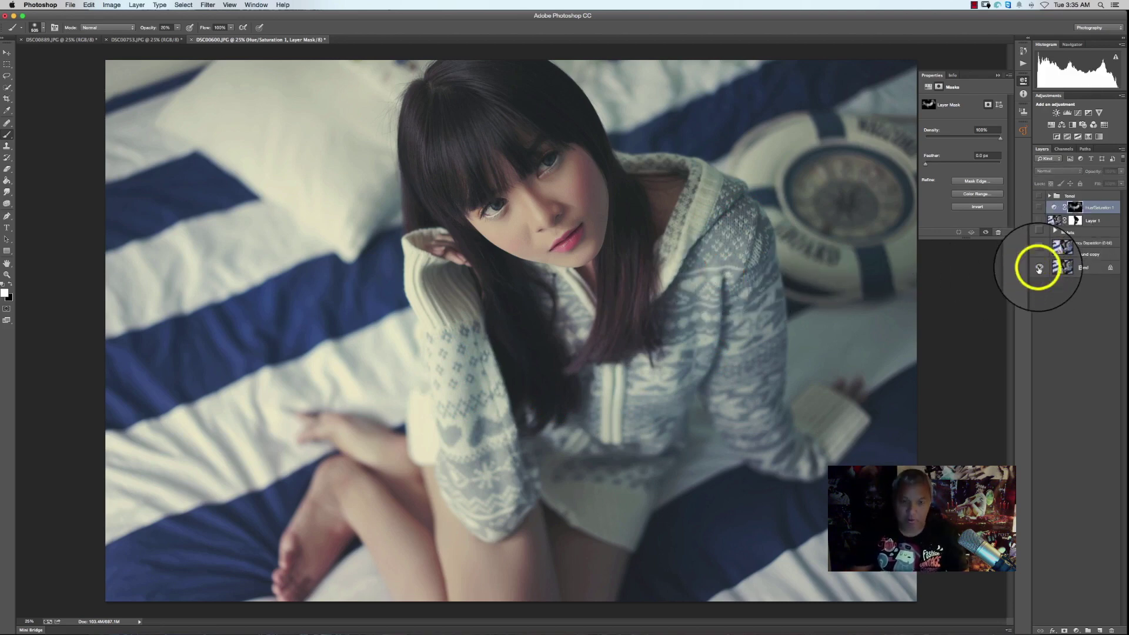
left_click(1039, 269, "alt")
left_click(1039, 269, "alt")
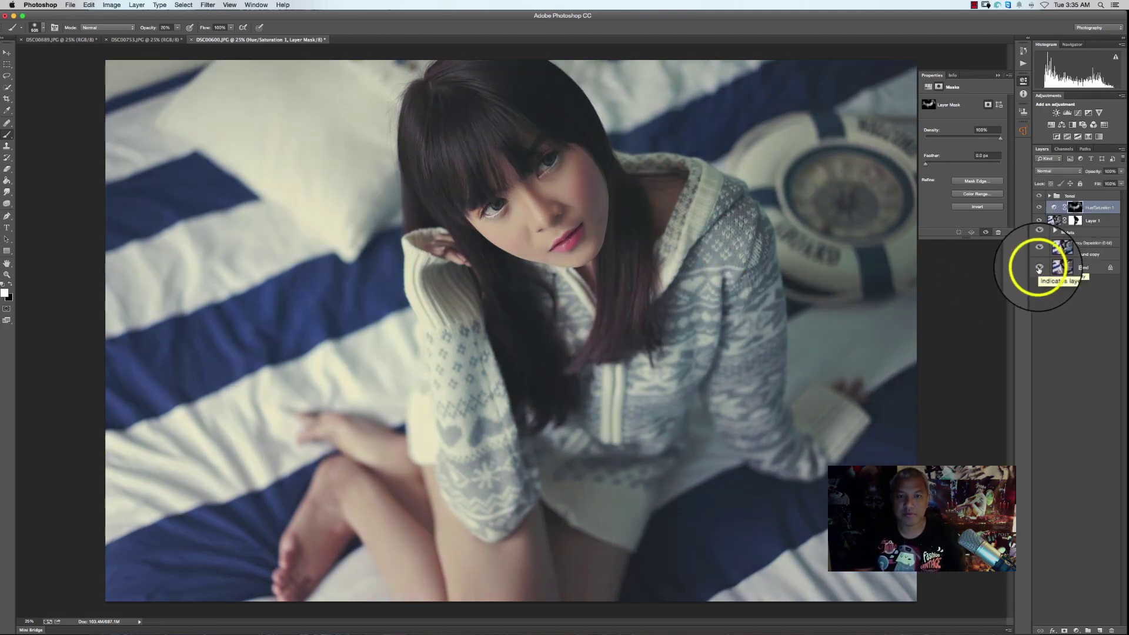
left_click(1039, 269, "alt")
left_click(1039, 269, "alt")
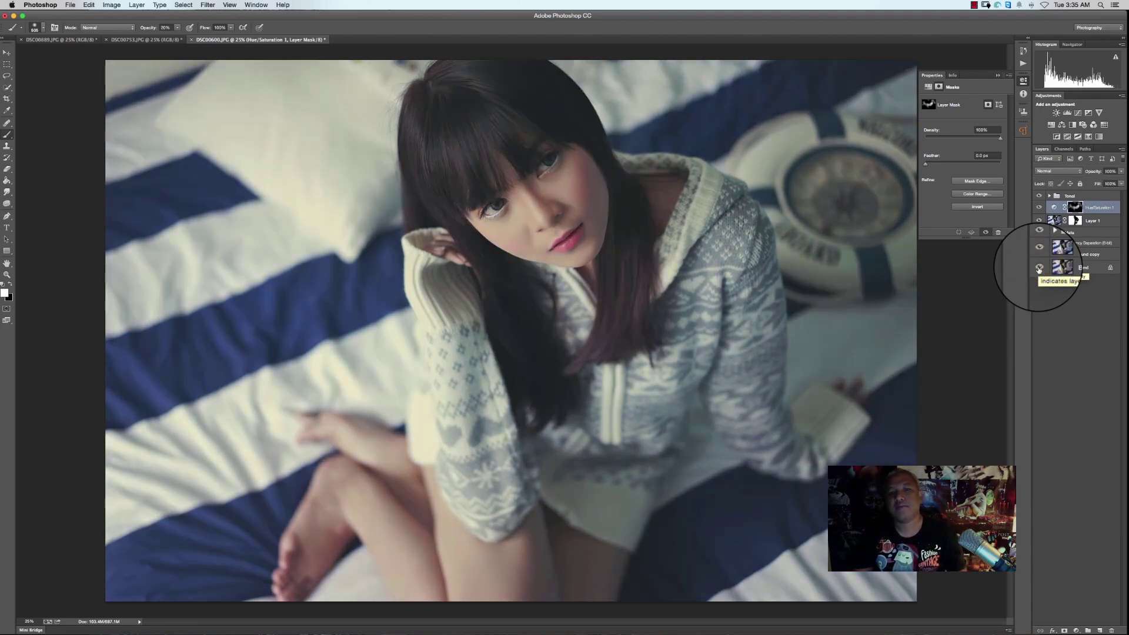
Step: Select the Tonal group and switch between the three open photos to compare them, returning to DSC00600.JPG
left_click(1092, 199)
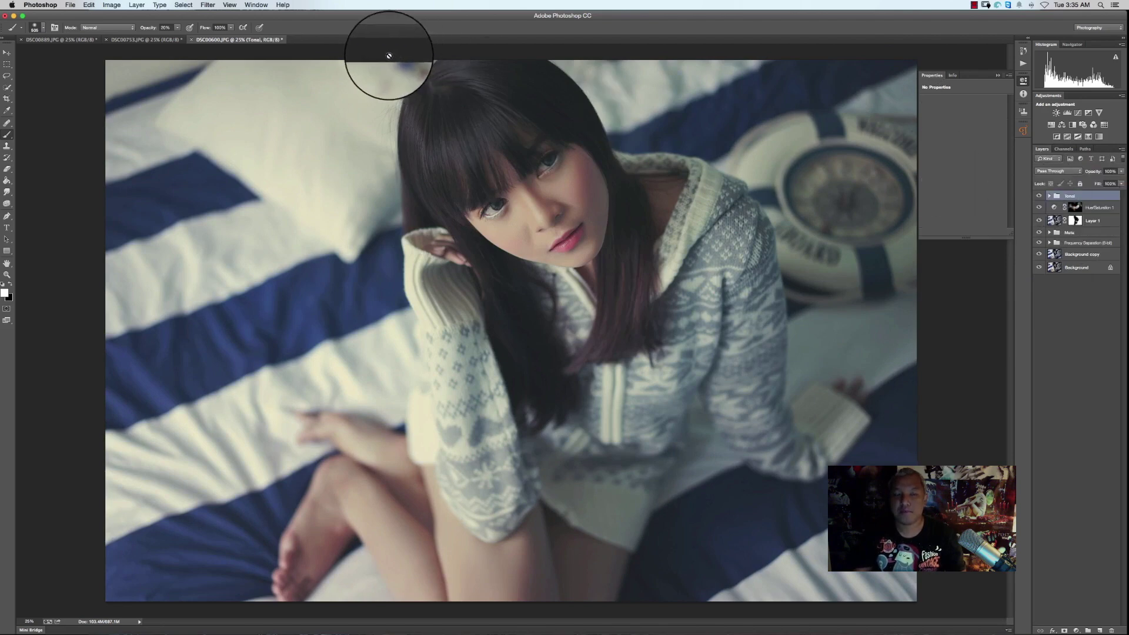
left_click(151, 40)
left_click(59, 39)
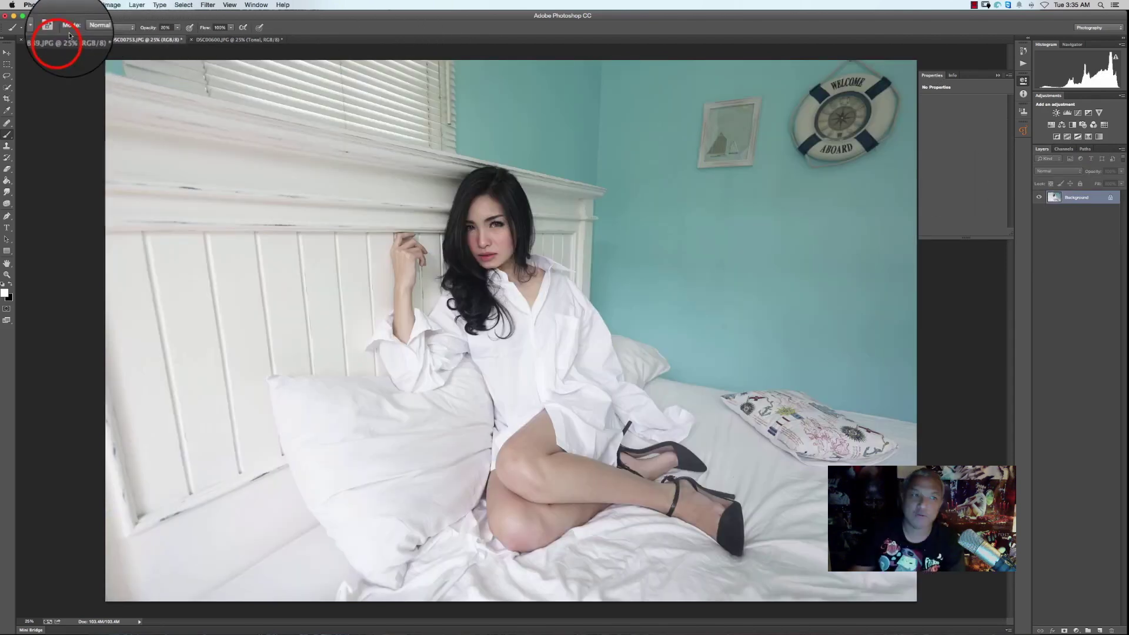
left_click(121, 40)
left_click(140, 40)
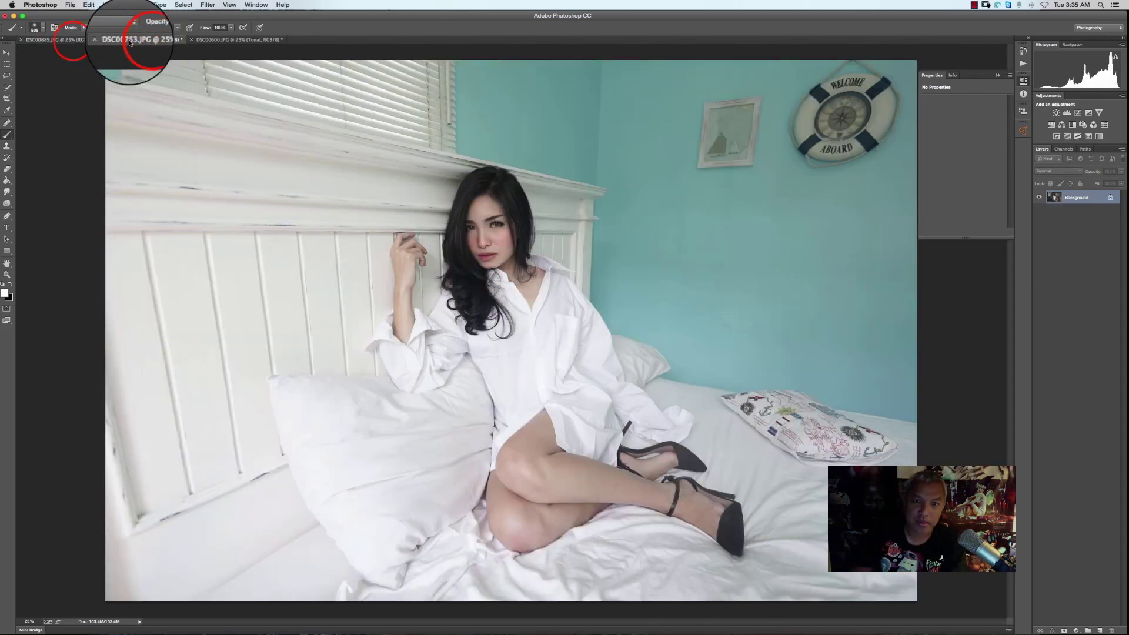
left_click(86, 40)
left_click(144, 40)
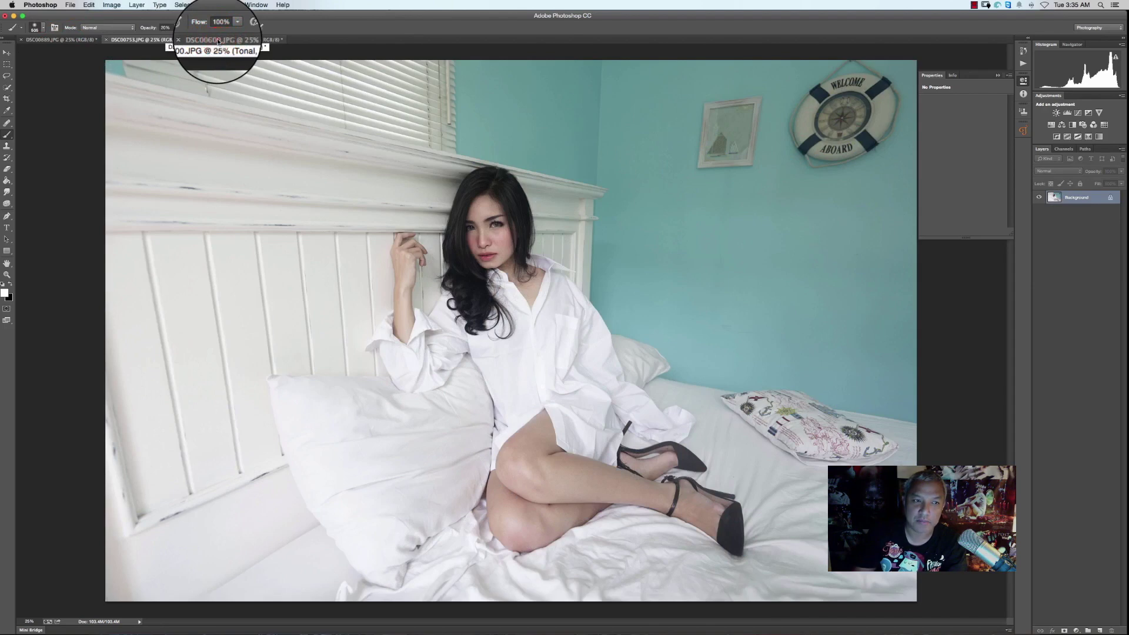
left_click(217, 40)
left_click(148, 42)
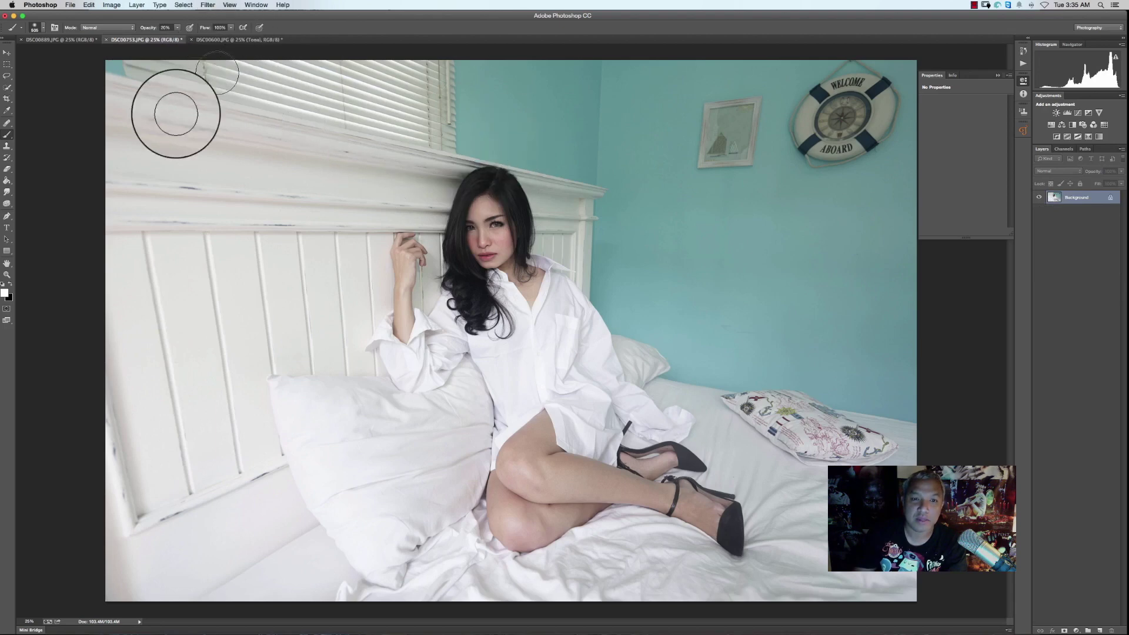
left_click(230, 40)
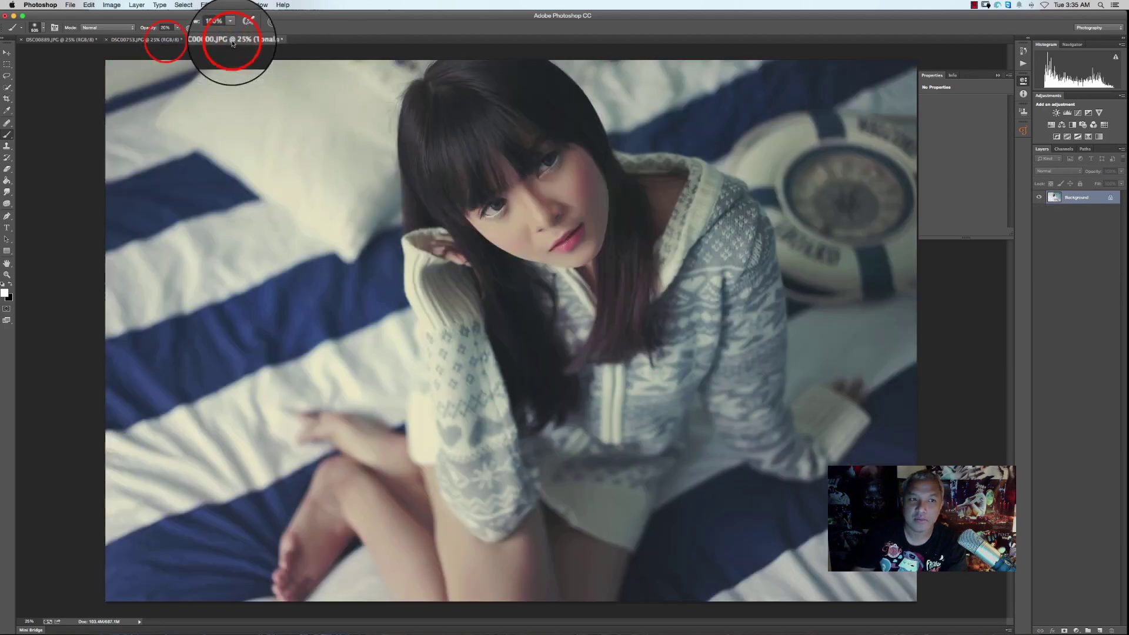
left_click(156, 39)
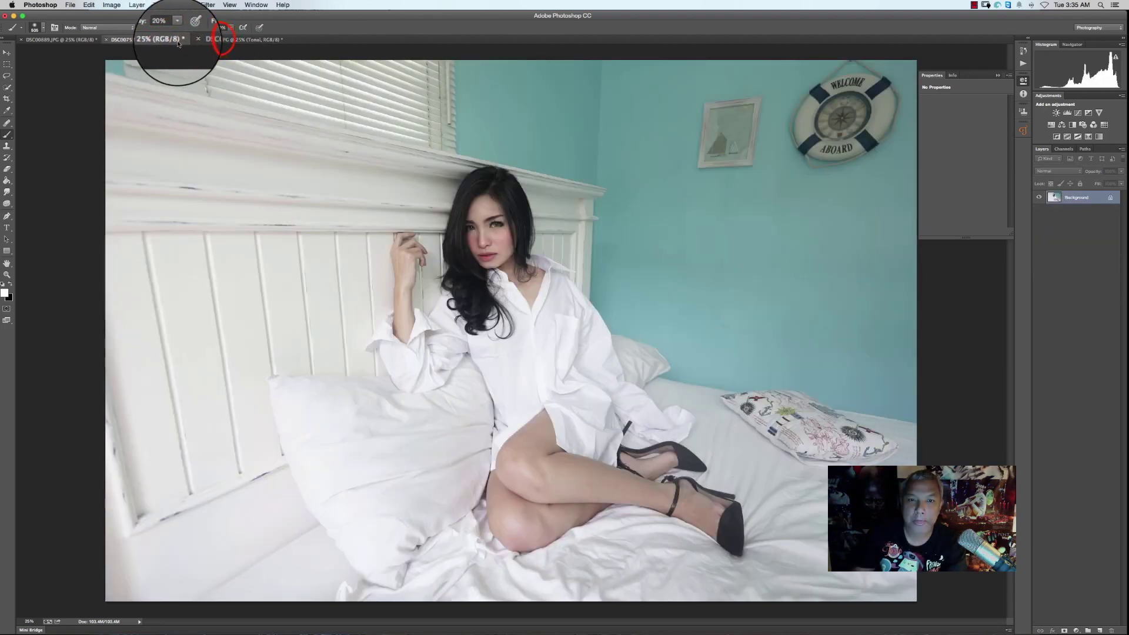
left_click(225, 40)
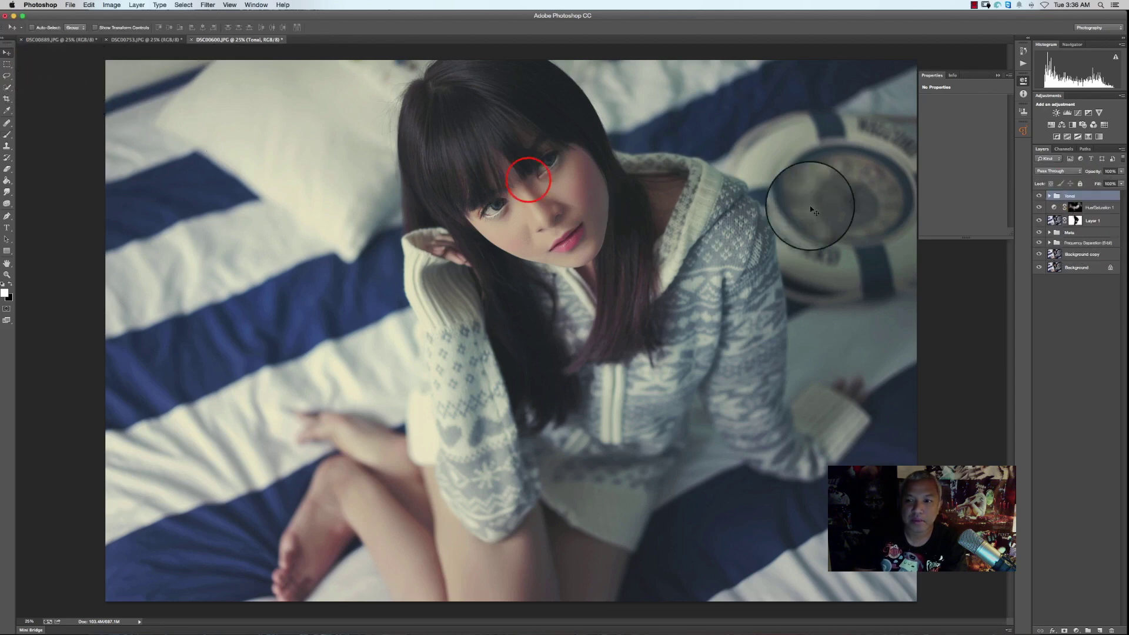
Step: Copy the Tonal group from DSC00600.JPG into DSC00753.JPG, and lower its yellow Color Fill 3 layer to 6% opacity
left_click(533, 183)
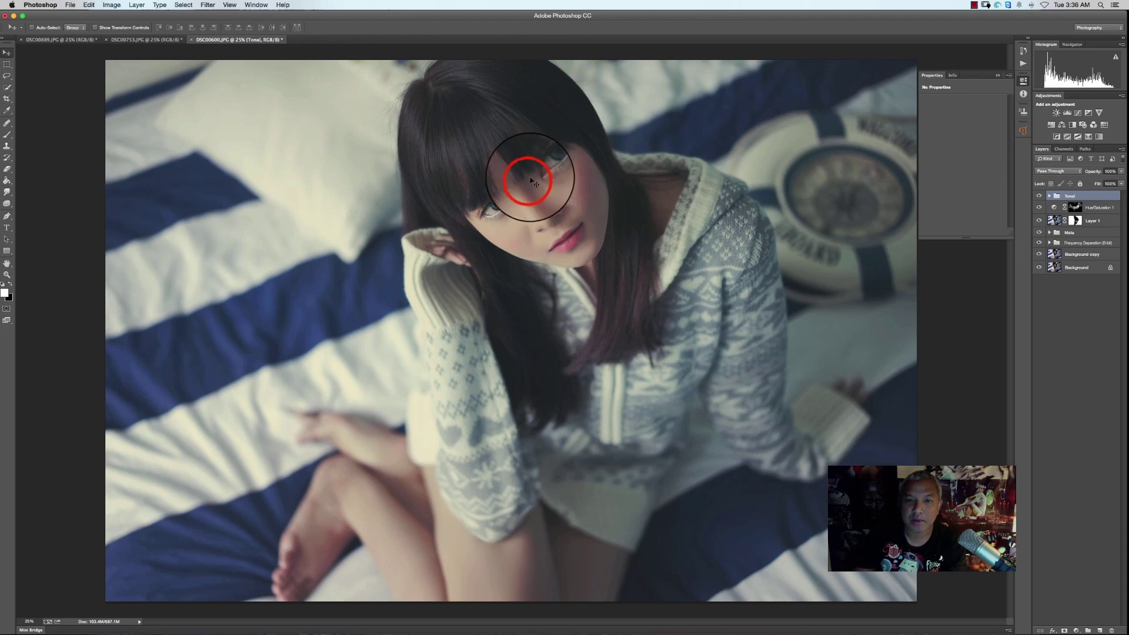
left_click(171, 41)
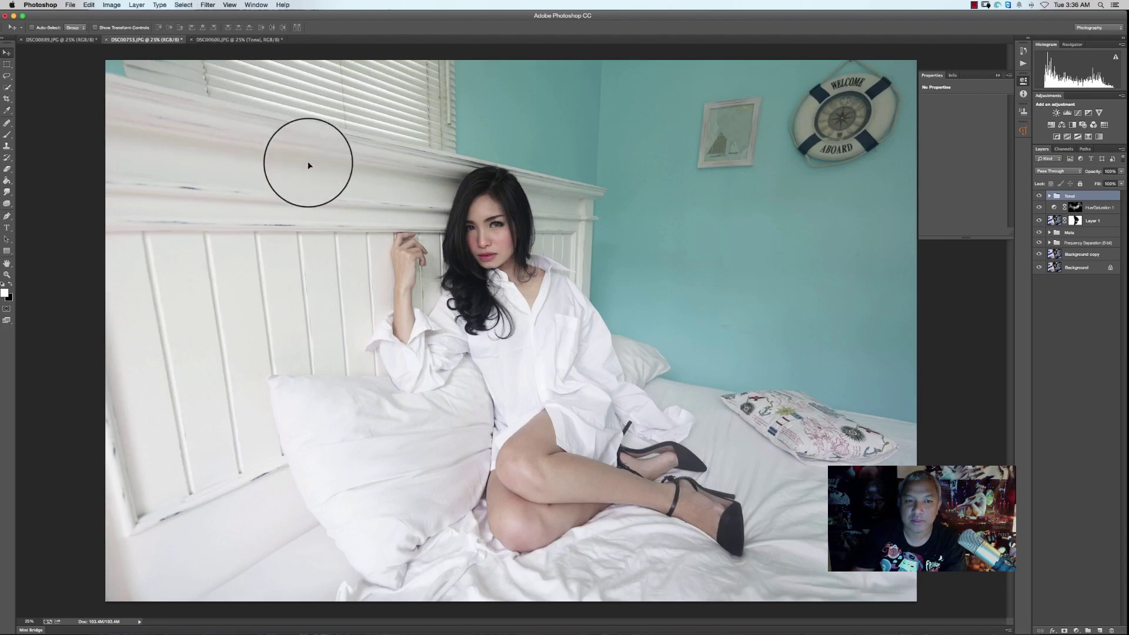
left_click_drag(308, 163, 308, 163)
left_click(1039, 196)
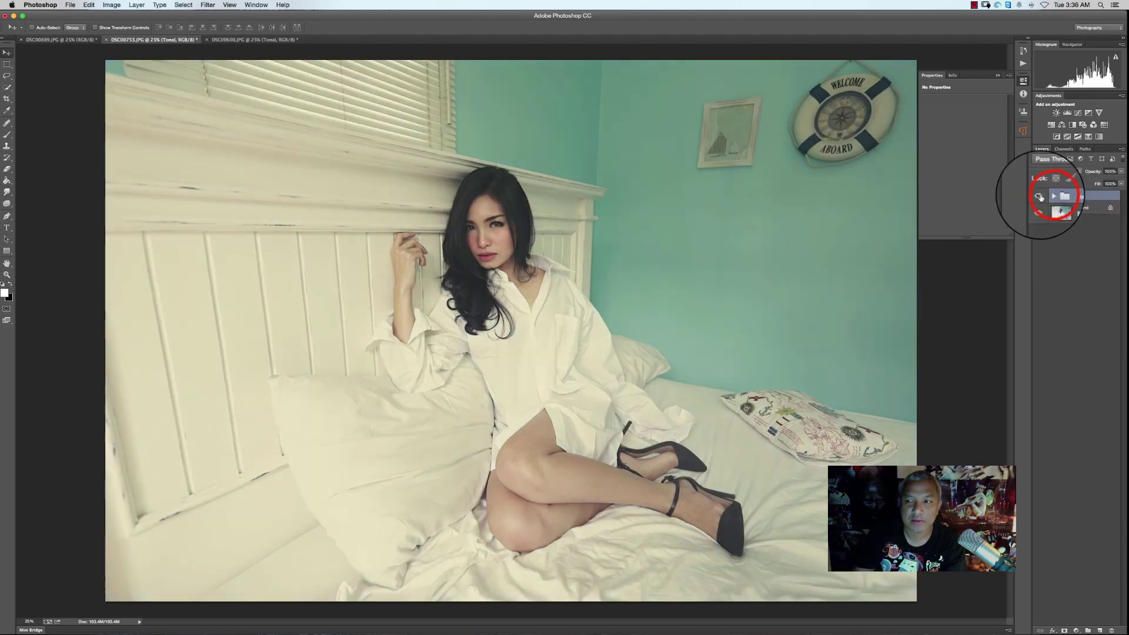
left_click(1092, 207)
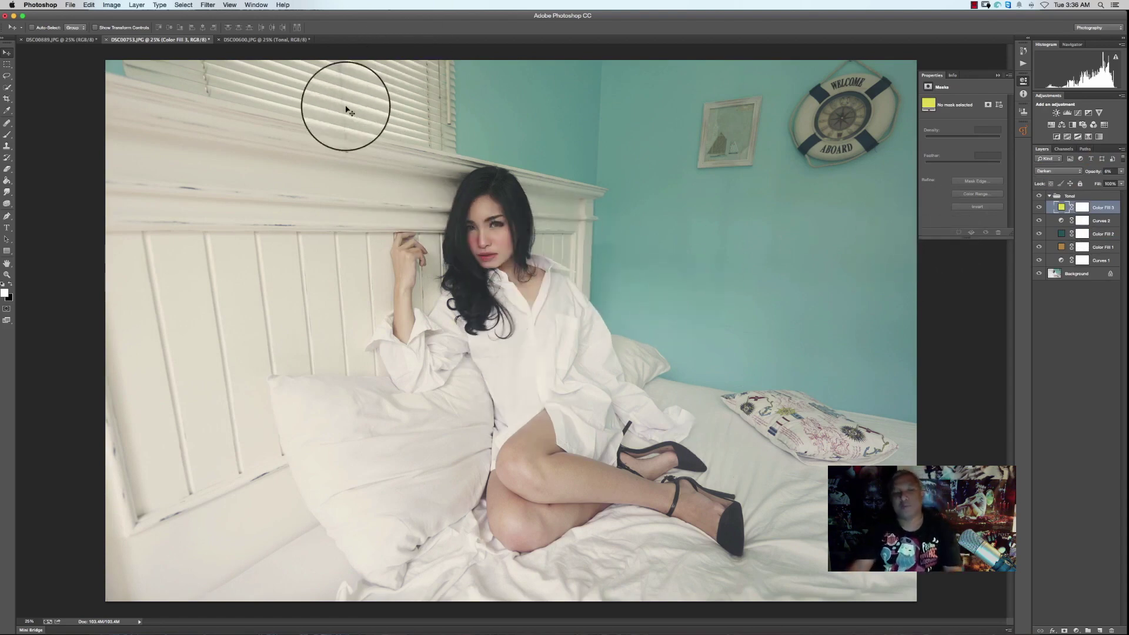
Step: In DSC00600.JPG, add a gray-labelled Soft Light layer above the Hue/Saturation adjustment, filled with 50% gray
left_click(267, 40)
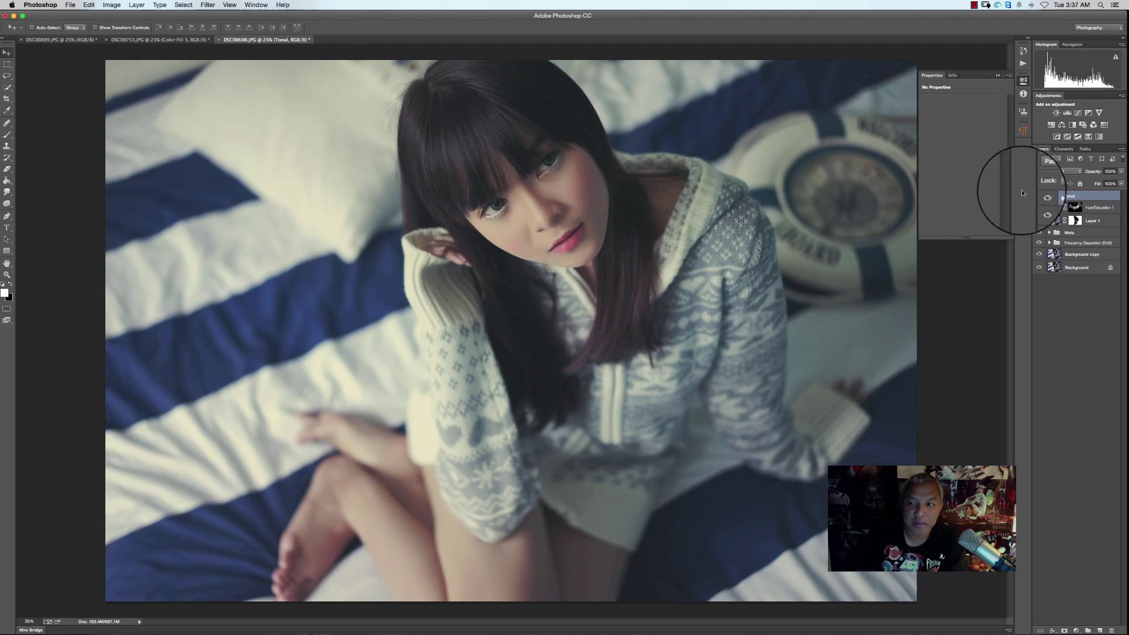
left_click(1103, 208)
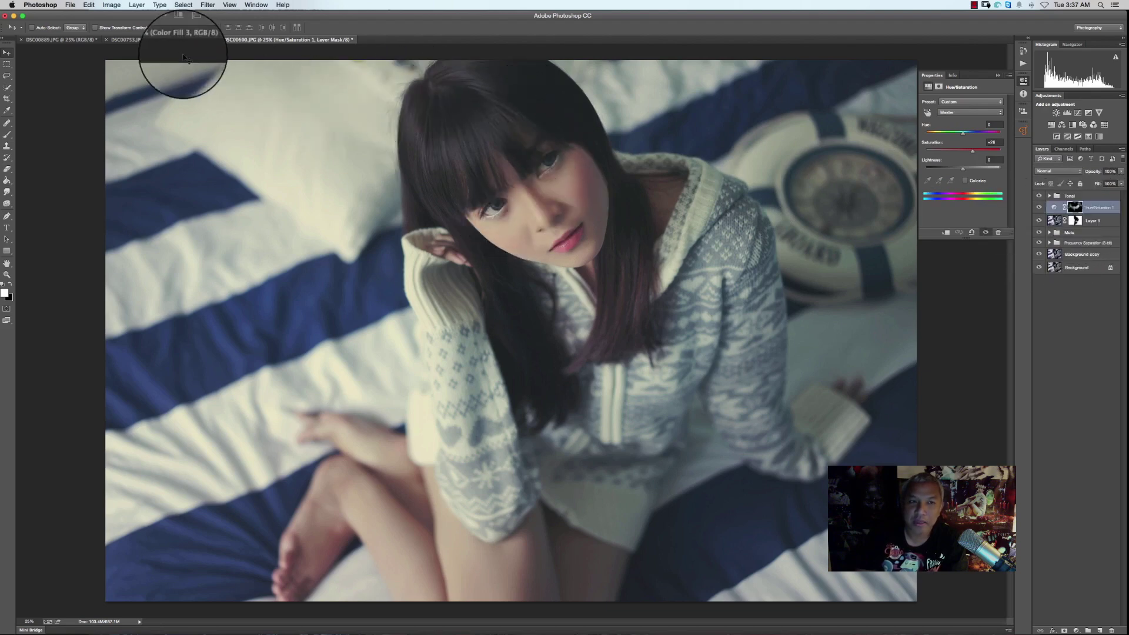
left_click(133, 4)
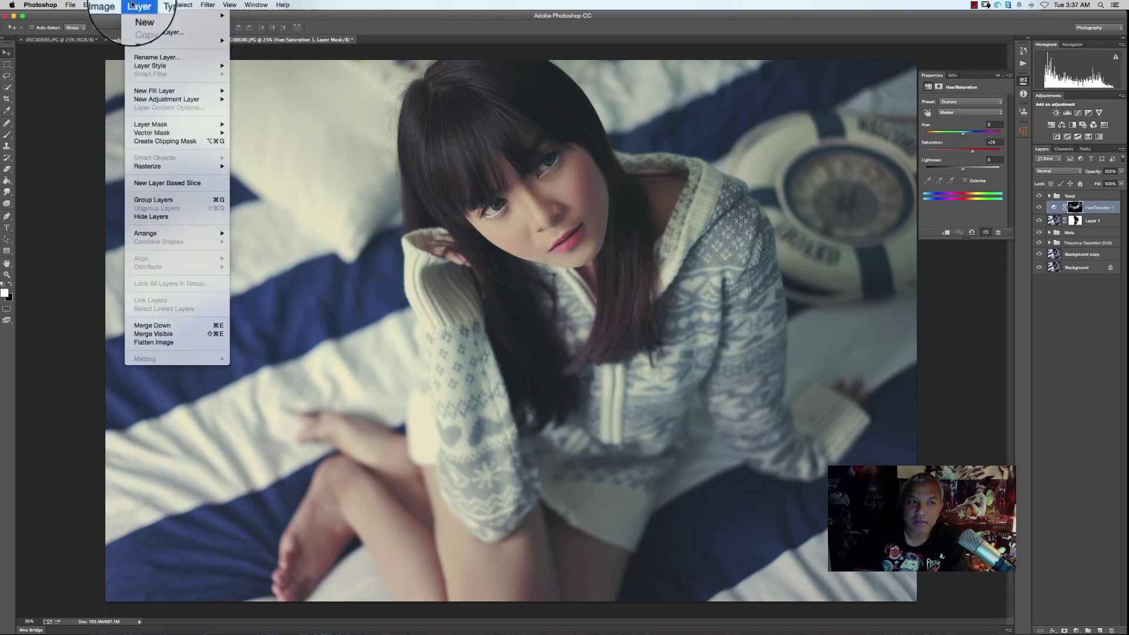
mouse_move(177, 16)
left_click(263, 18)
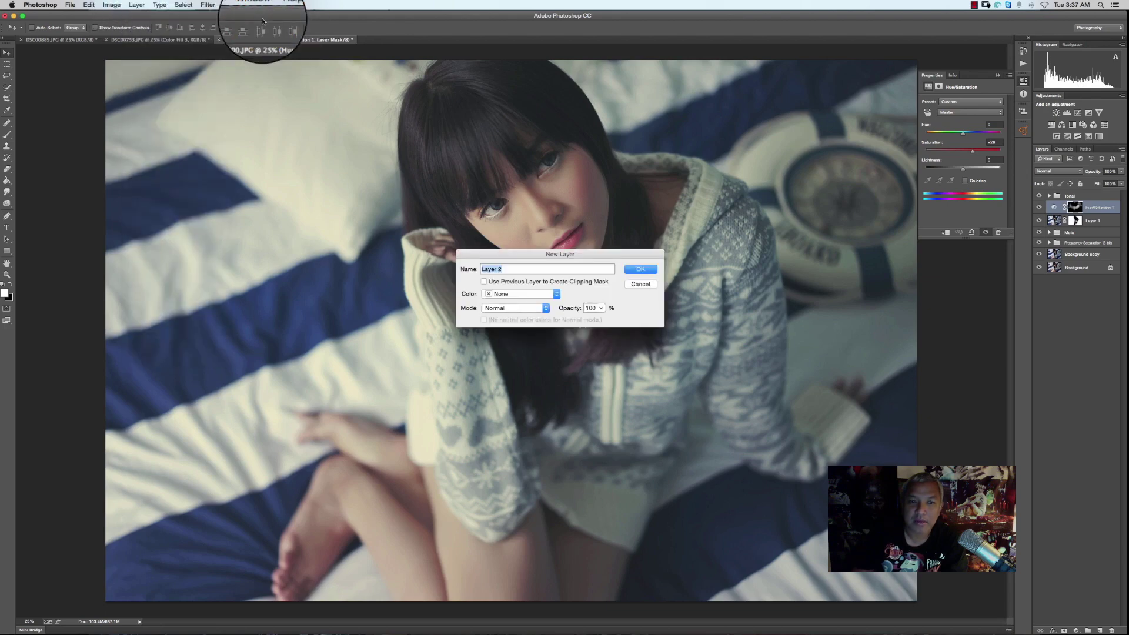
left_click(540, 292)
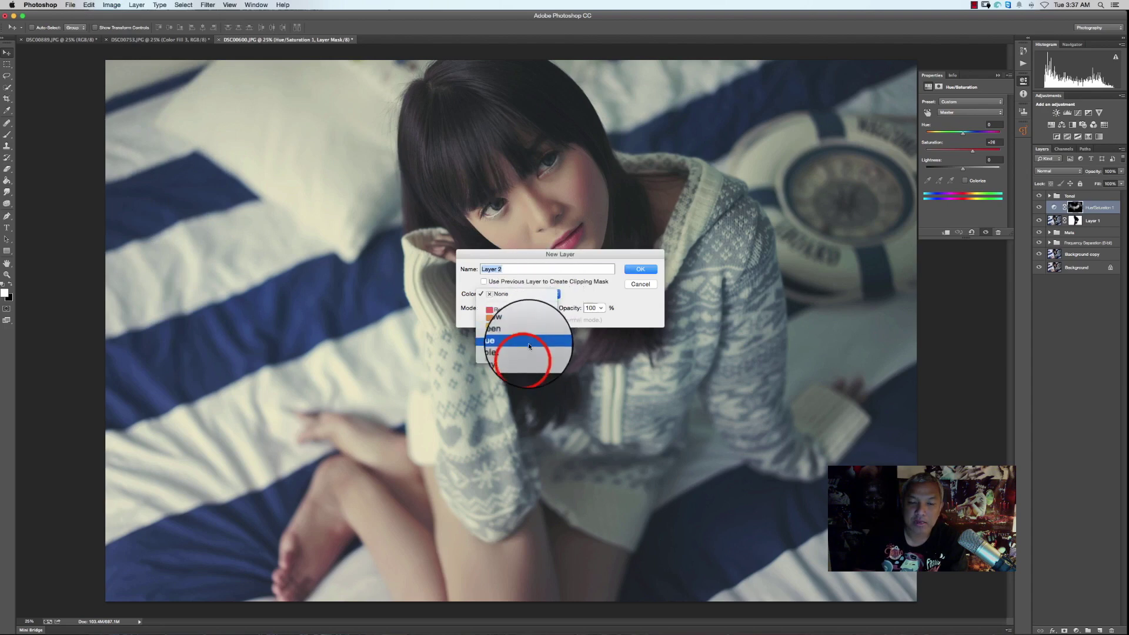
left_click(525, 357)
left_click(516, 307)
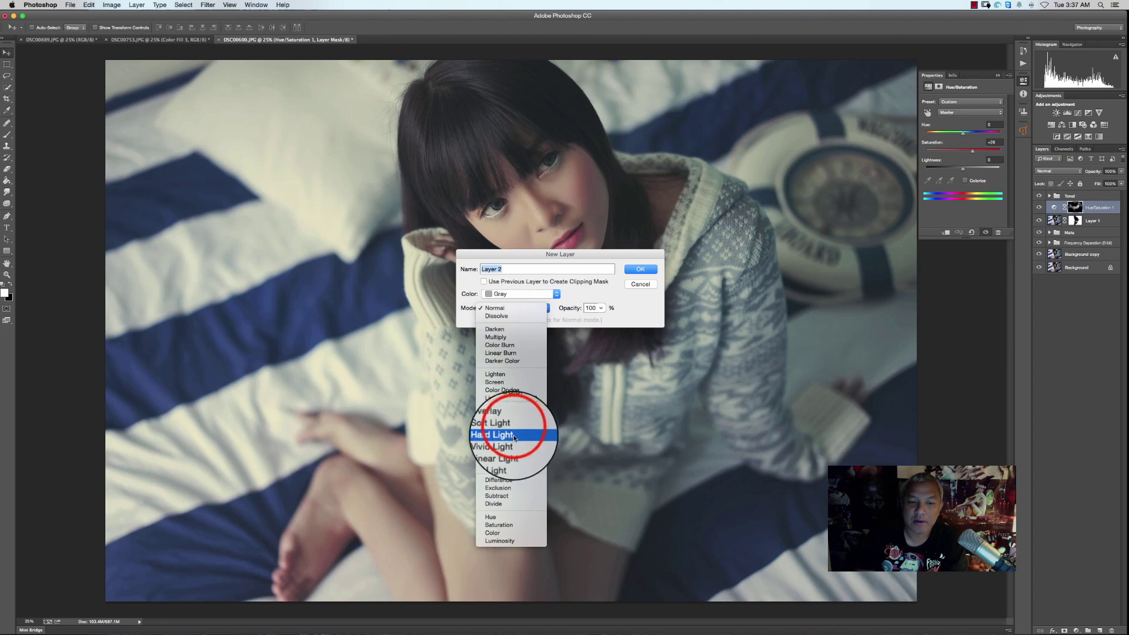
left_click(514, 431)
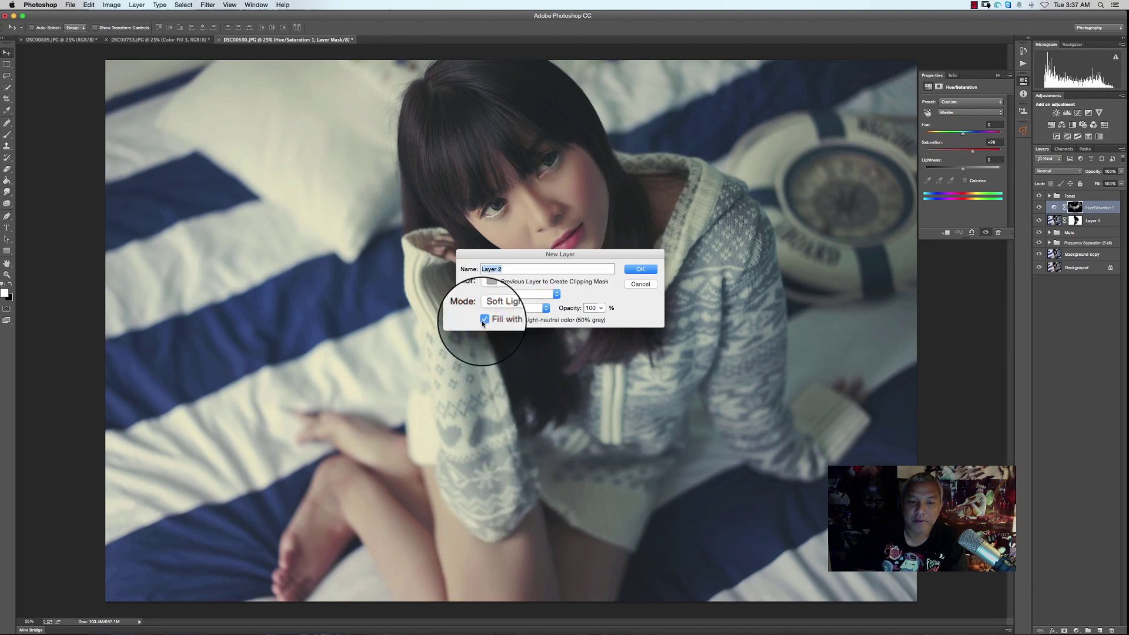
left_click(633, 270)
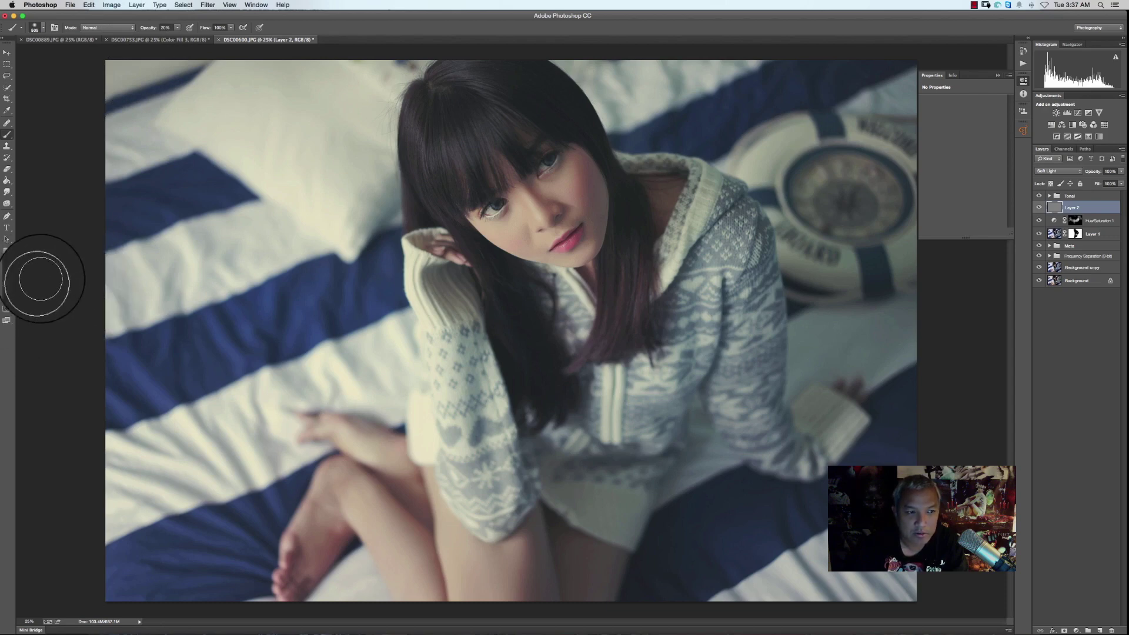
Step: Paint white highlights over the woman's hair on the gray Soft Light layer, and toggle the layer's visibility to compare
left_click_drag(476, 81, 467, 95)
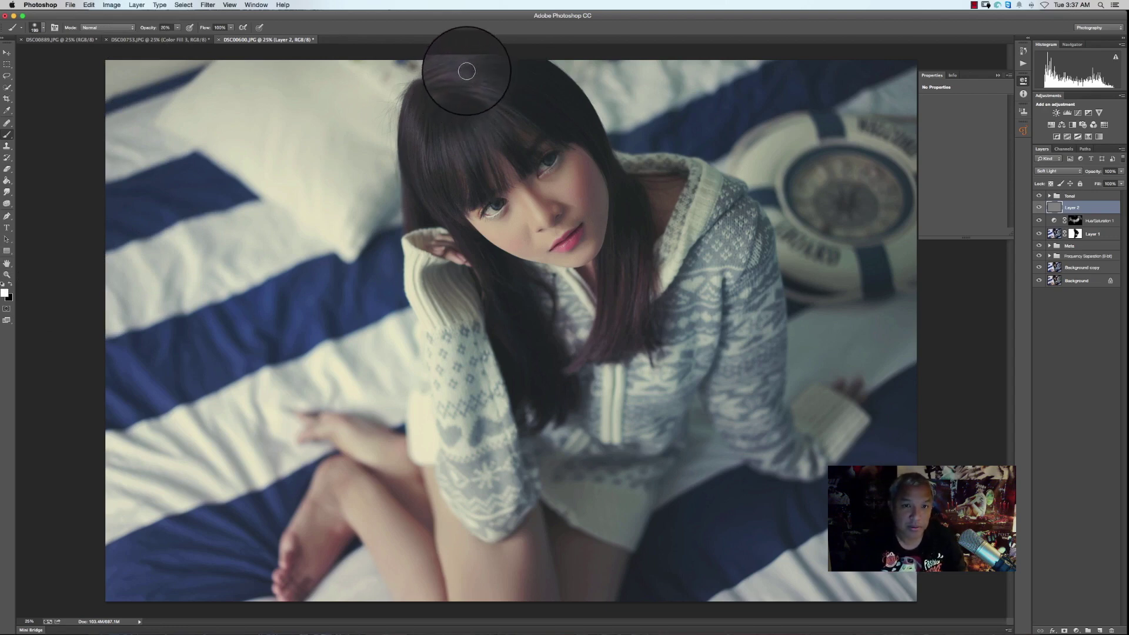
left_click_drag(436, 164, 500, 110)
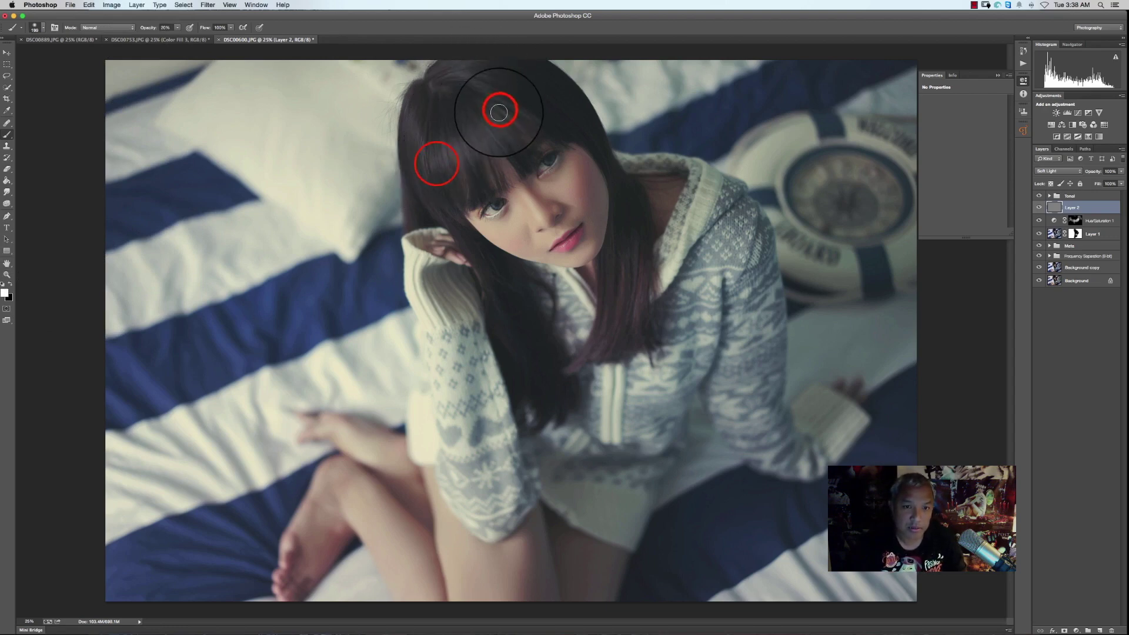
left_click(1039, 208)
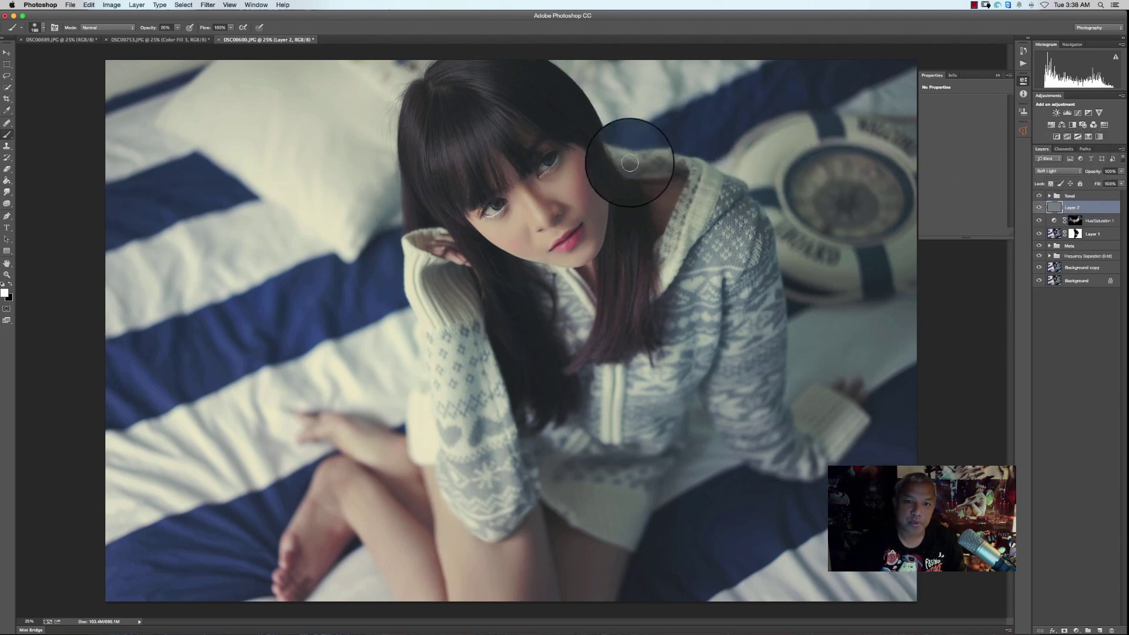
Step: Brighten the woman's face and legs on the Soft Light layer with a white brush at 10% opacity
left_click_drag(552, 188, 527, 192)
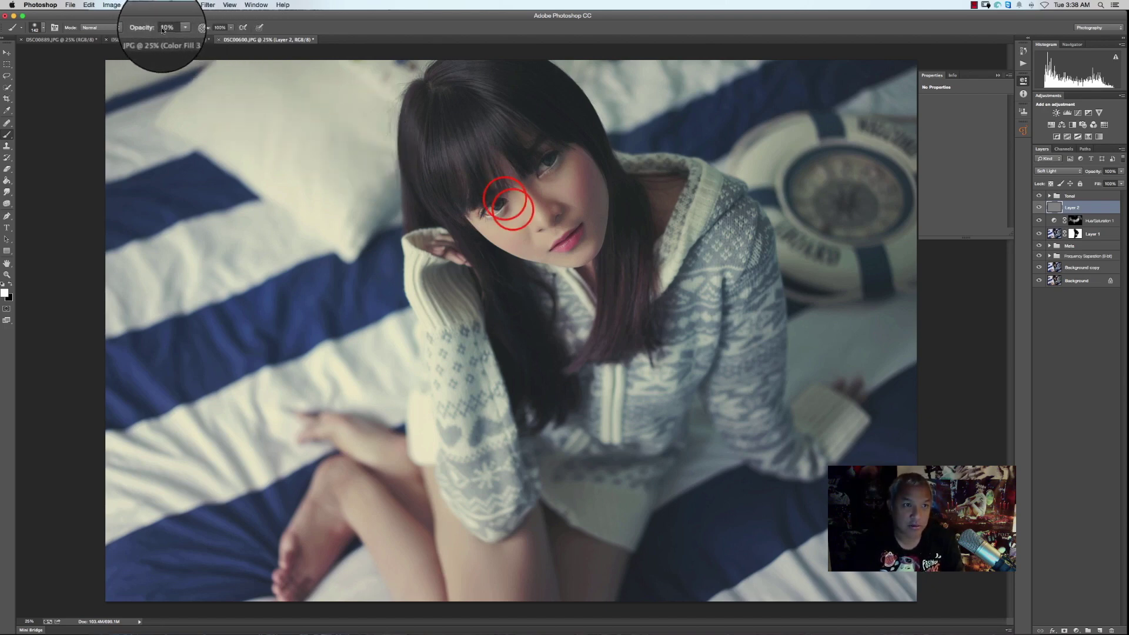
mouse_move(524, 191)
left_mouse_down()
mouse_move(526, 190)
mouse_move(552, 229)
mouse_move(578, 239)
mouse_move(545, 248)
mouse_move(572, 233)
left_mouse_up()
mouse_move(475, 225)
left_mouse_down()
mouse_move(504, 229)
mouse_move(456, 222)
mouse_move(569, 207)
mouse_move(573, 156)
left_mouse_up()
mouse_move(572, 205)
left_mouse_down()
mouse_move(616, 231)
mouse_move(616, 259)
mouse_move(631, 268)
mouse_move(633, 248)
mouse_move(614, 370)
mouse_move(637, 359)
mouse_move(538, 516)
mouse_move(485, 544)
mouse_move(470, 525)
mouse_move(474, 610)
mouse_move(512, 541)
mouse_move(559, 550)
mouse_move(581, 535)
mouse_move(580, 564)
left_mouse_up()
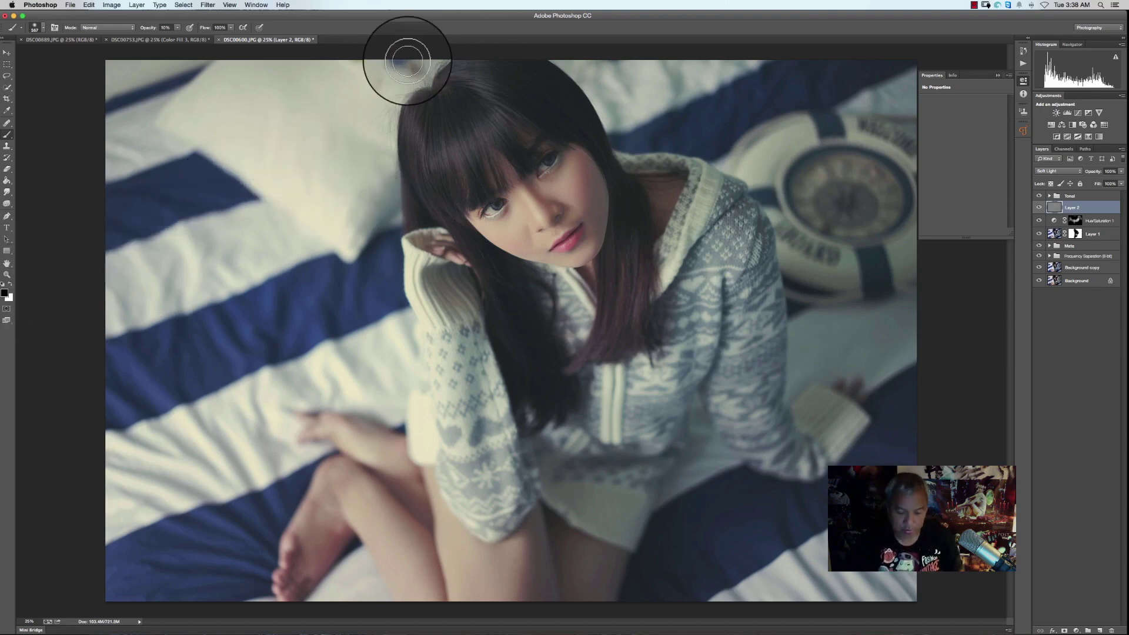
Step: Darken parts of the face, sweater, pillow and bedding on the Soft Light layer with a black brush at 7% opacity
left_click(155, 27)
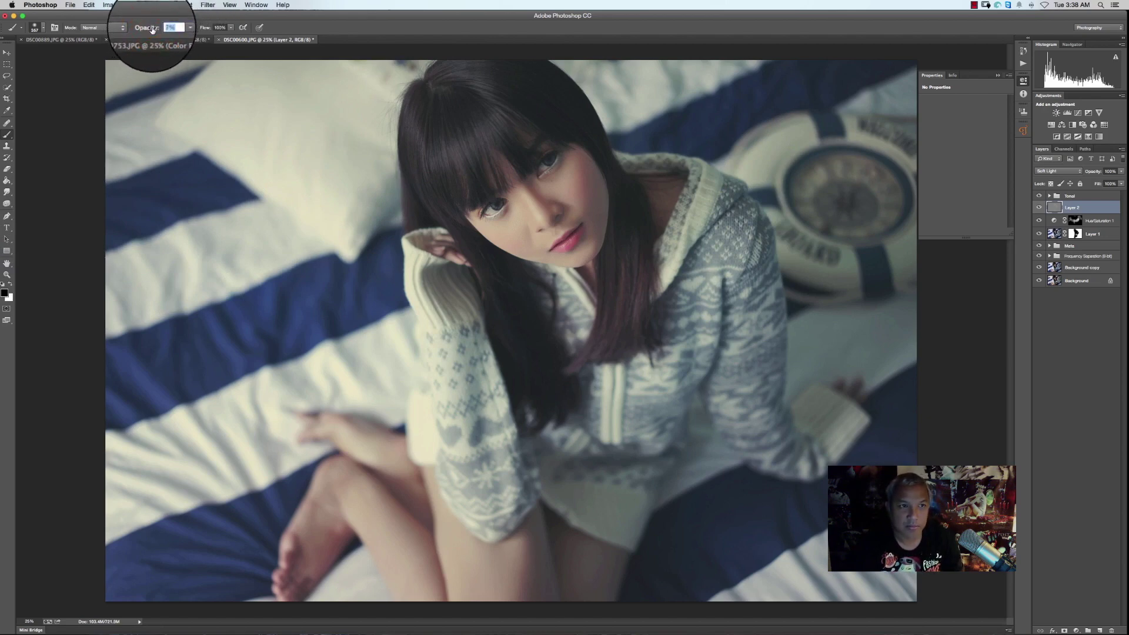
mouse_move(576, 182)
left_mouse_down()
mouse_move(532, 182)
mouse_move(525, 162)
mouse_move(564, 157)
left_mouse_up()
left_click_drag(434, 255, 430, 248)
mouse_move(458, 386)
left_mouse_down()
mouse_move(456, 327)
mouse_move(474, 335)
mouse_move(489, 377)
left_mouse_up()
mouse_move(482, 507)
left_mouse_down()
mouse_move(527, 507)
mouse_move(492, 397)
left_mouse_up()
mouse_move(615, 385)
left_mouse_down()
mouse_move(627, 408)
mouse_move(676, 293)
mouse_move(634, 437)
mouse_move(692, 378)
mouse_move(732, 359)
left_mouse_up()
mouse_move(782, 440)
left_mouse_down()
mouse_move(715, 421)
mouse_move(732, 374)
mouse_move(633, 378)
left_mouse_up()
mouse_move(184, 197)
left_mouse_down()
mouse_move(217, 163)
mouse_move(146, 228)
left_mouse_up()
left_click_drag(322, 290, 377, 279)
left_click_drag(224, 495, 252, 536)
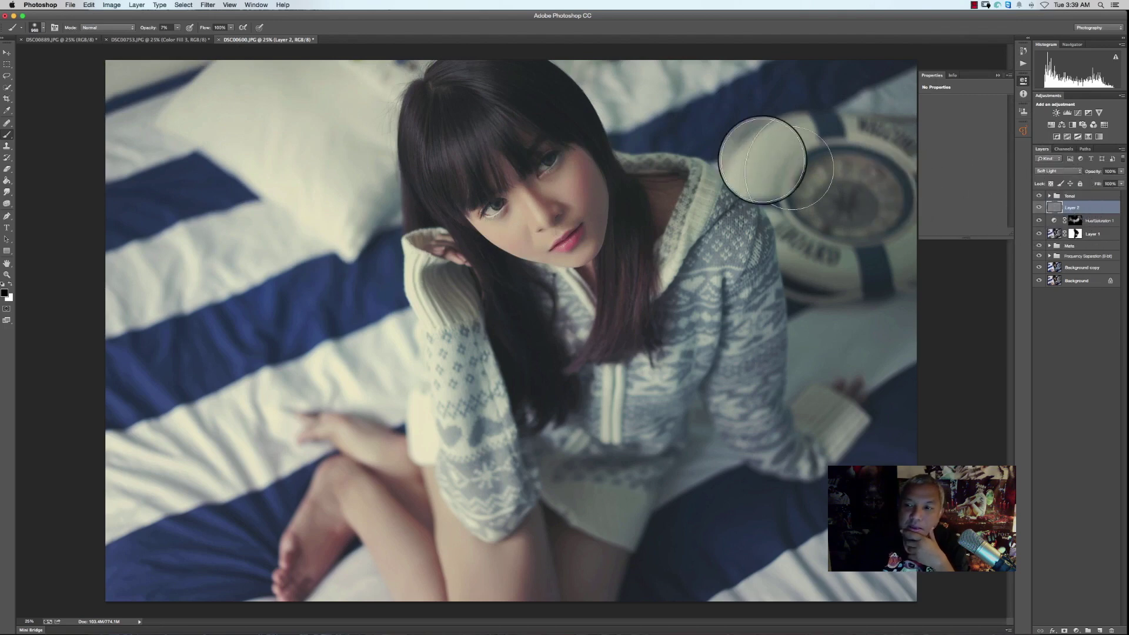
left_click(210, 7)
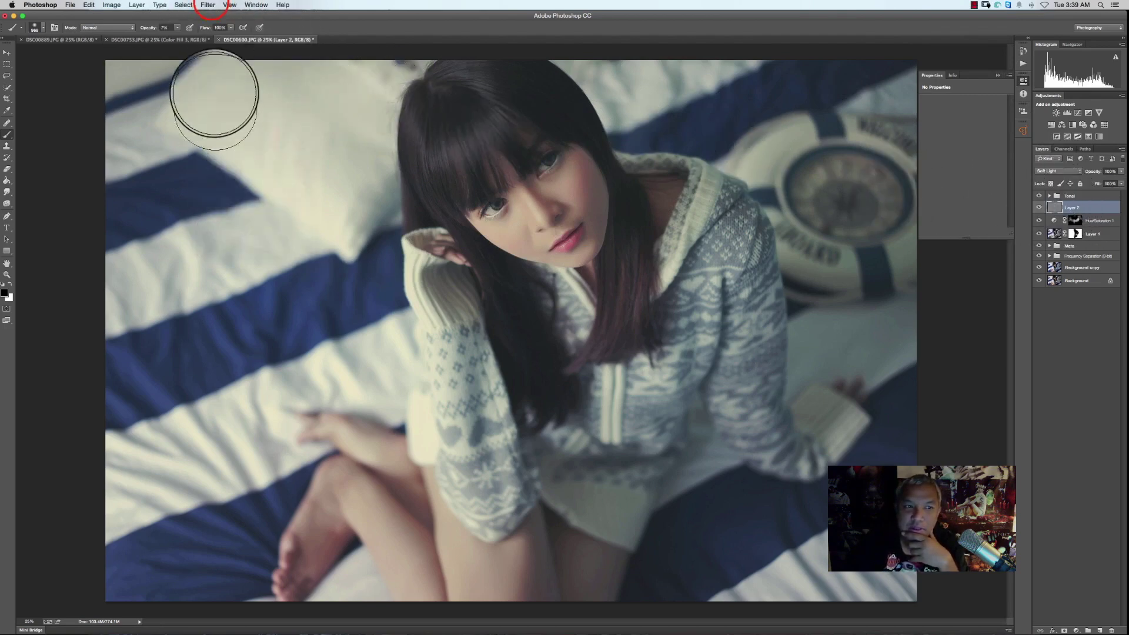
left_click(210, 6)
left_click(210, 7)
left_click(207, 7)
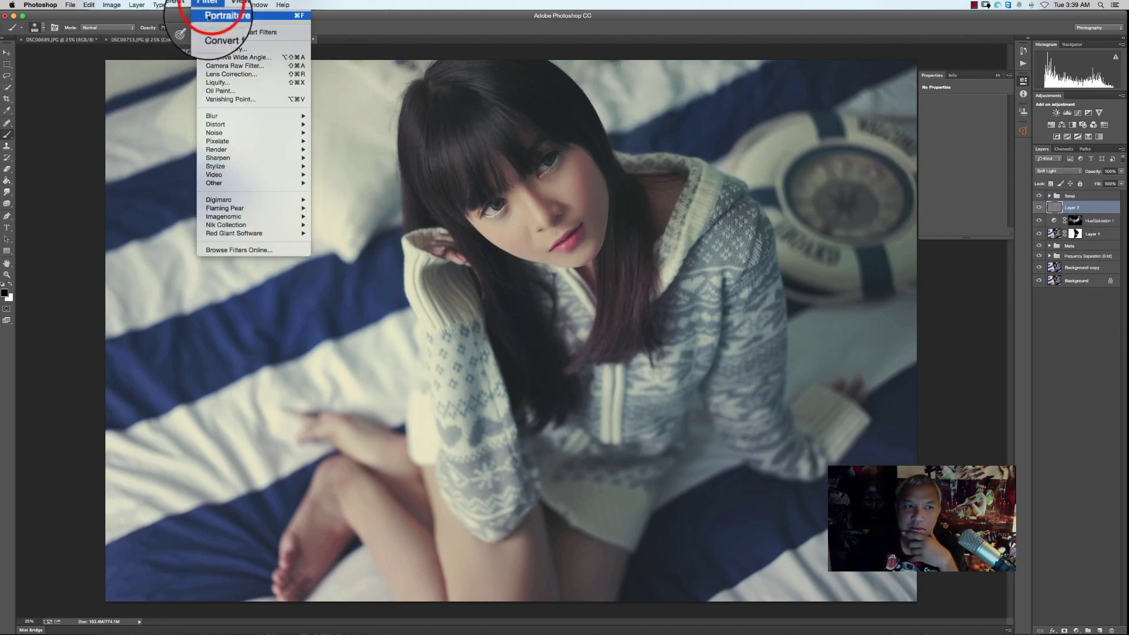
mouse_move(294, 234)
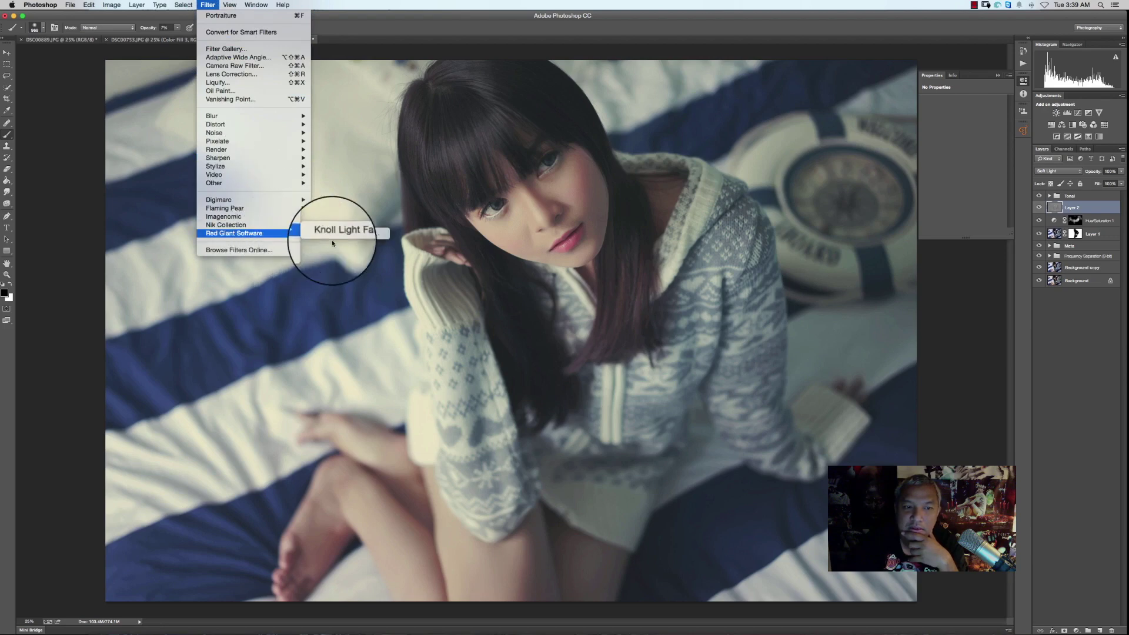
Step: Stamp the visible layers into a merged layer above Layer 2 with the Tonal group hidden, and show the group again
left_click(1085, 210)
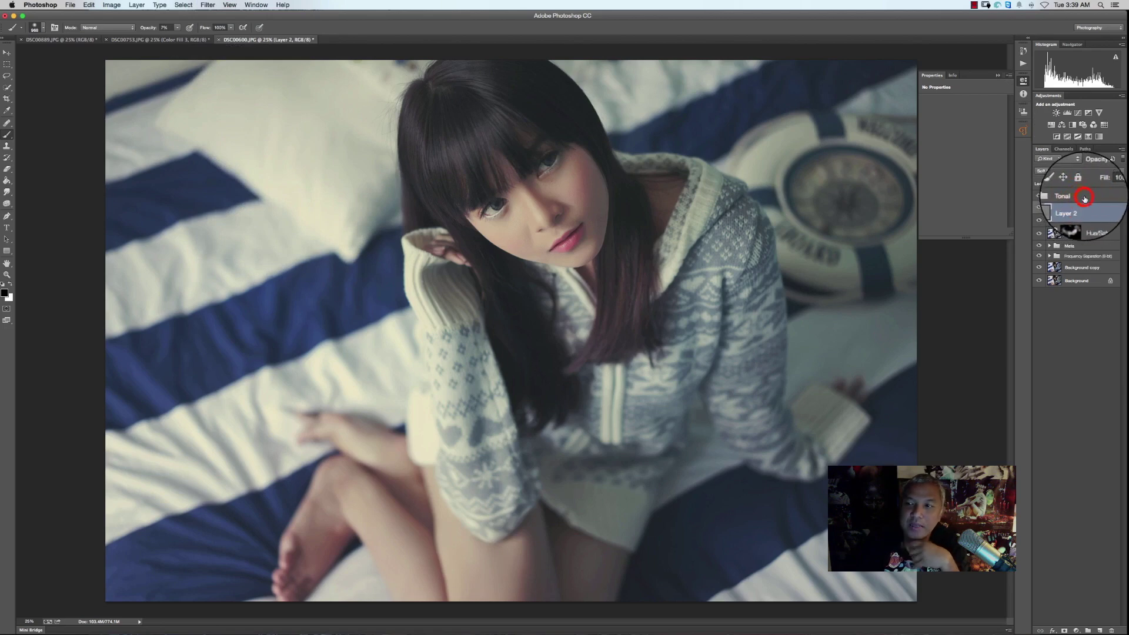
left_click(1083, 198)
left_click(1040, 196)
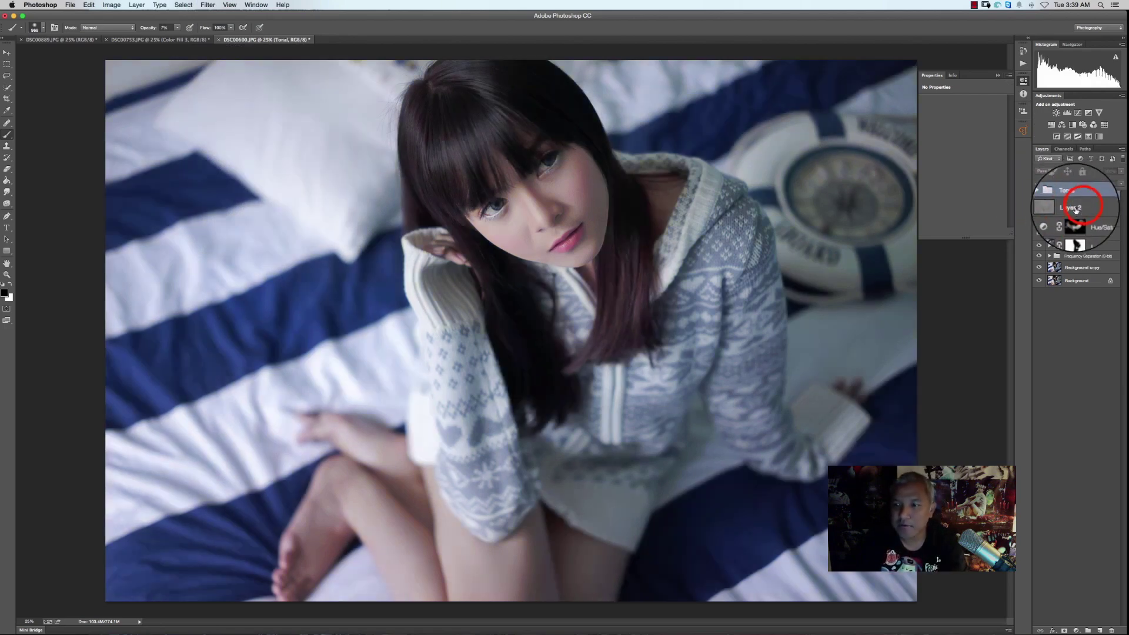
left_click(1074, 207)
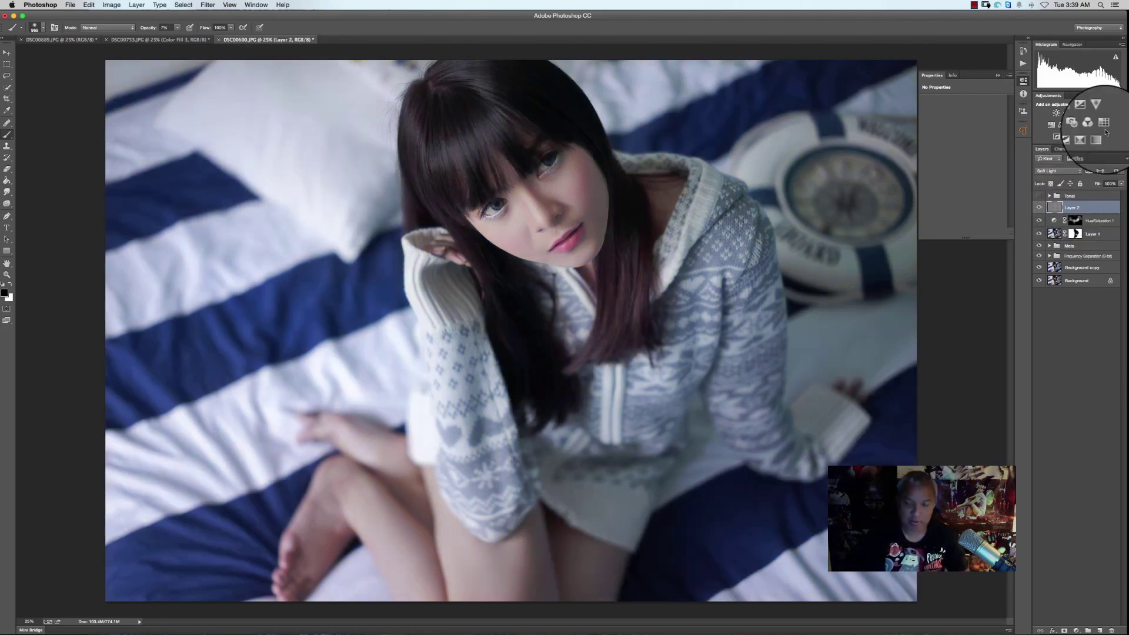
key("super+alt+shift+e")
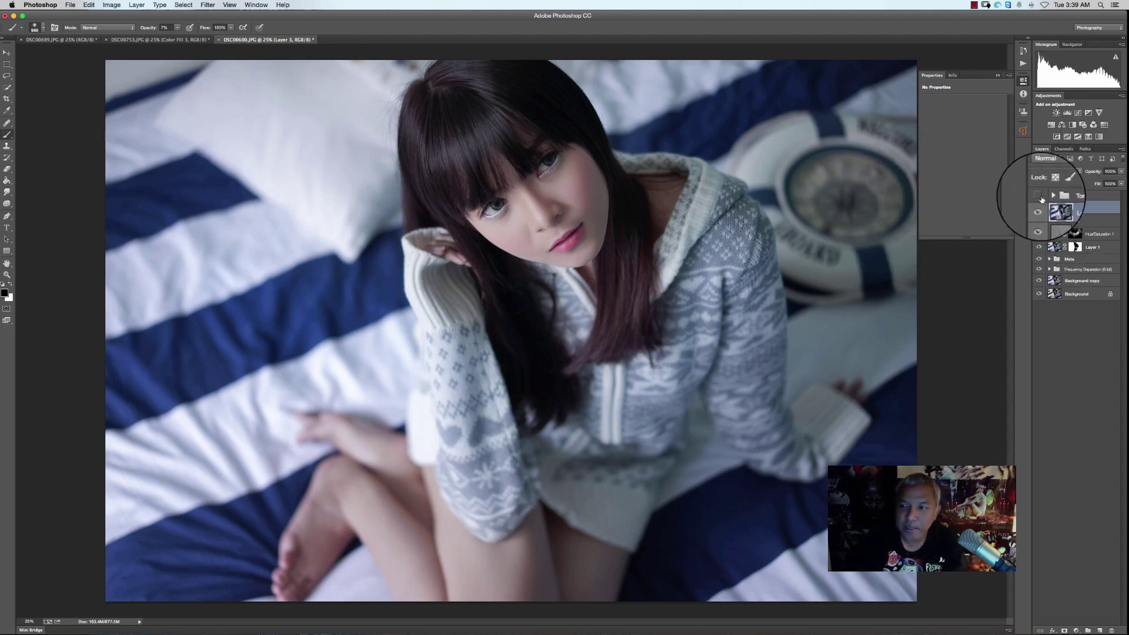
left_click(1039, 197)
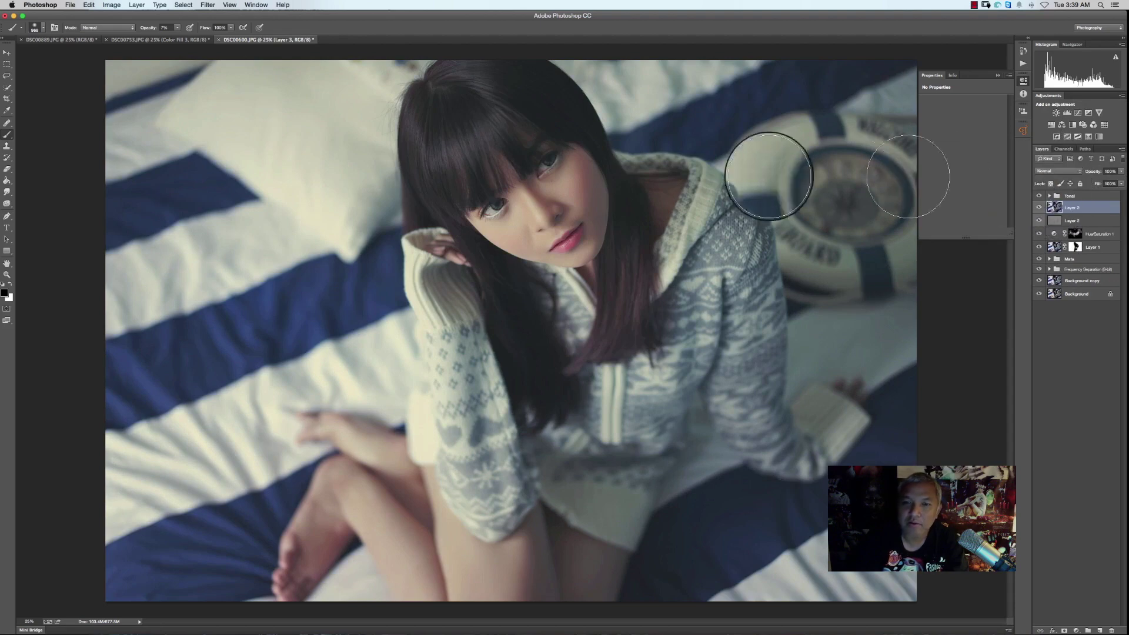
Step: Save the layered document as DSC00600.psd in Photoshop format in the DVD 1 - Hi Key folder
left_click(69, 5)
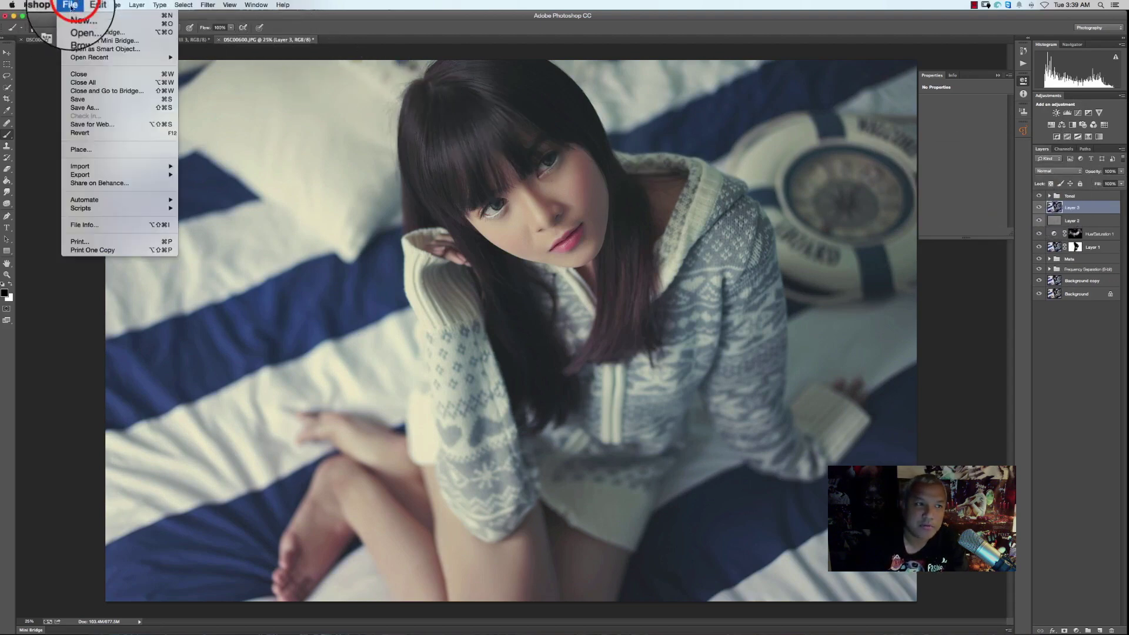
left_click(88, 107)
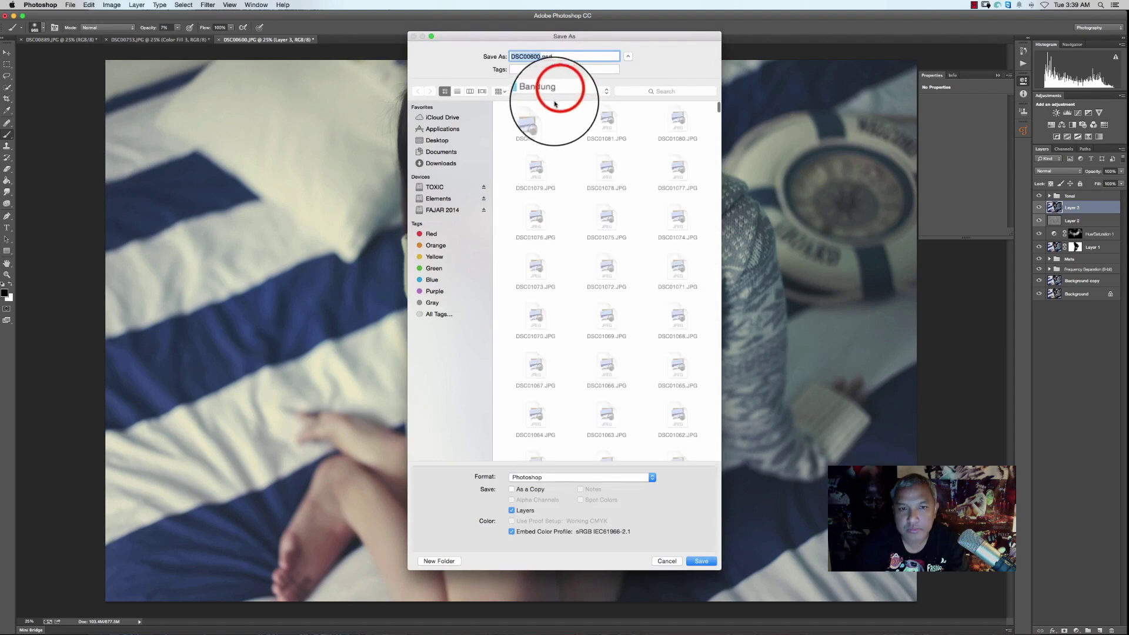
left_click(558, 92)
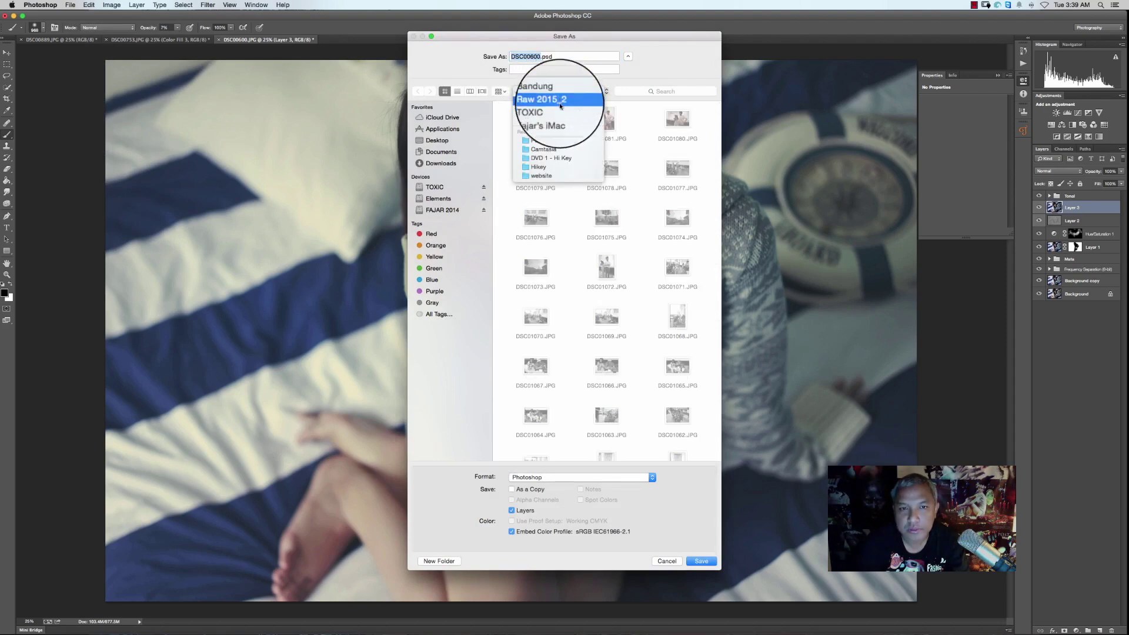
left_click(561, 158)
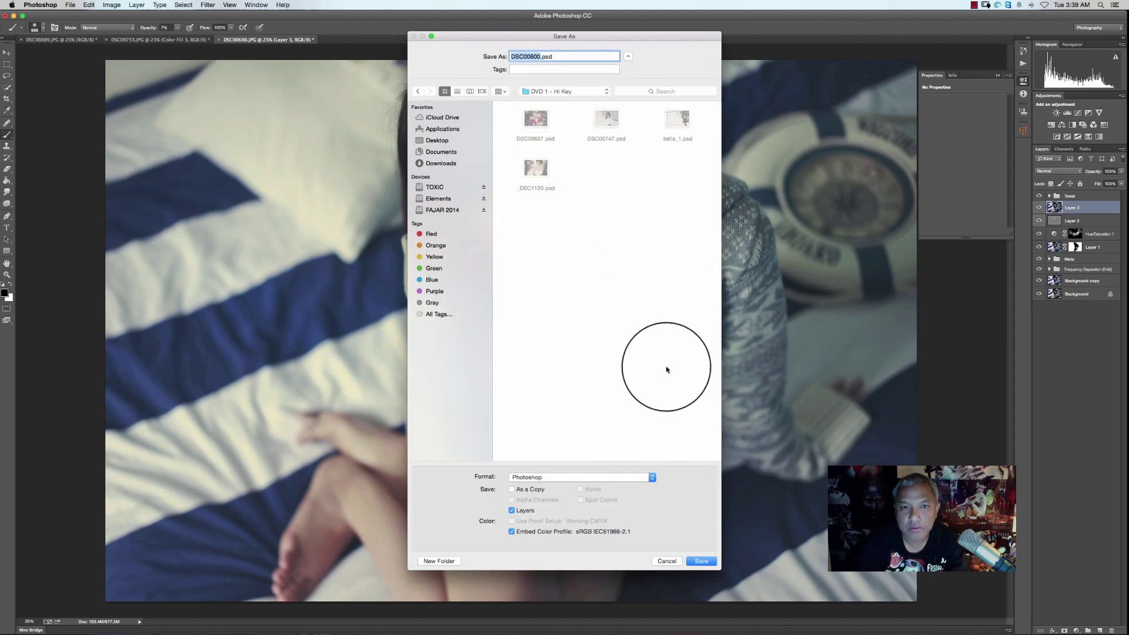
left_click(702, 561)
left_click(663, 259)
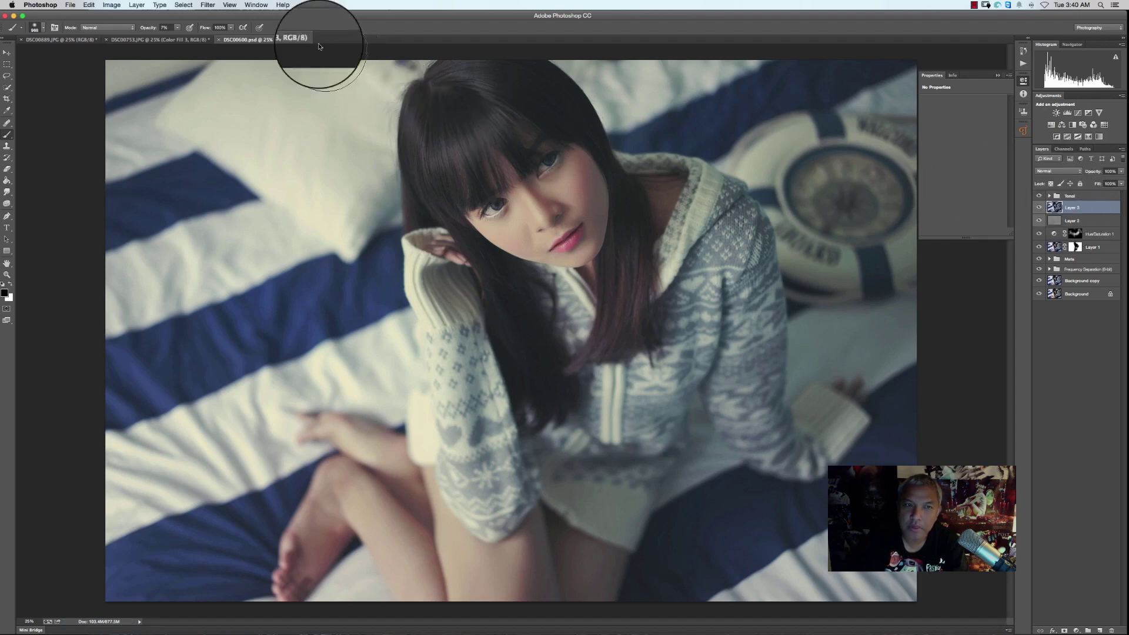
Step: Open the Red Giant Knoll Light Factory filter on the merged layer
left_click(212, 3)
left_click(210, 4)
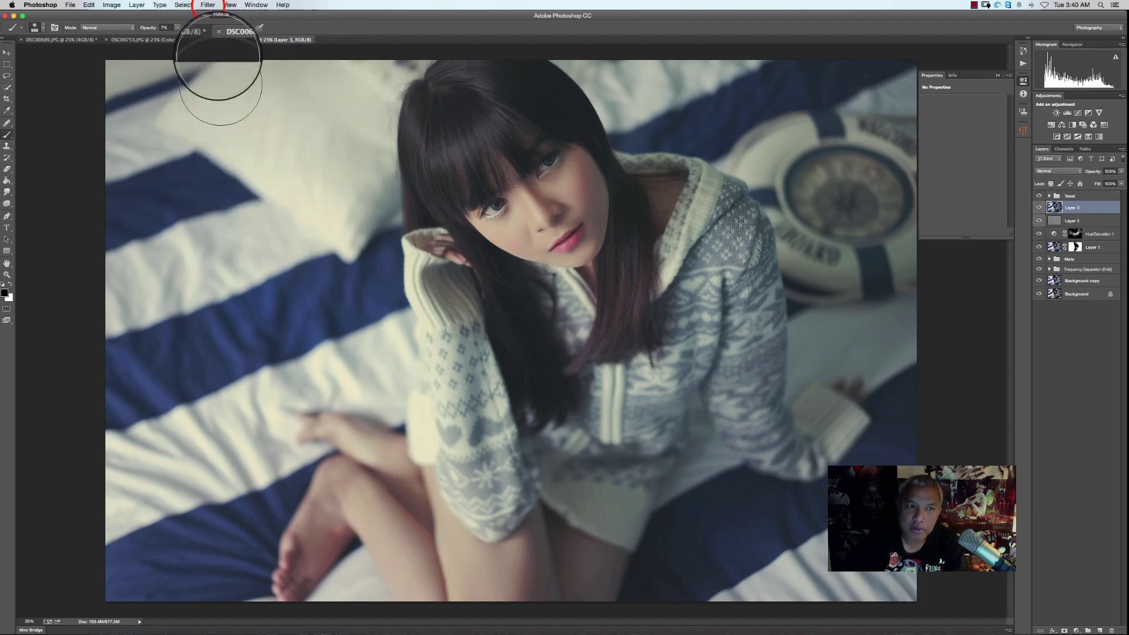
left_click(208, 5)
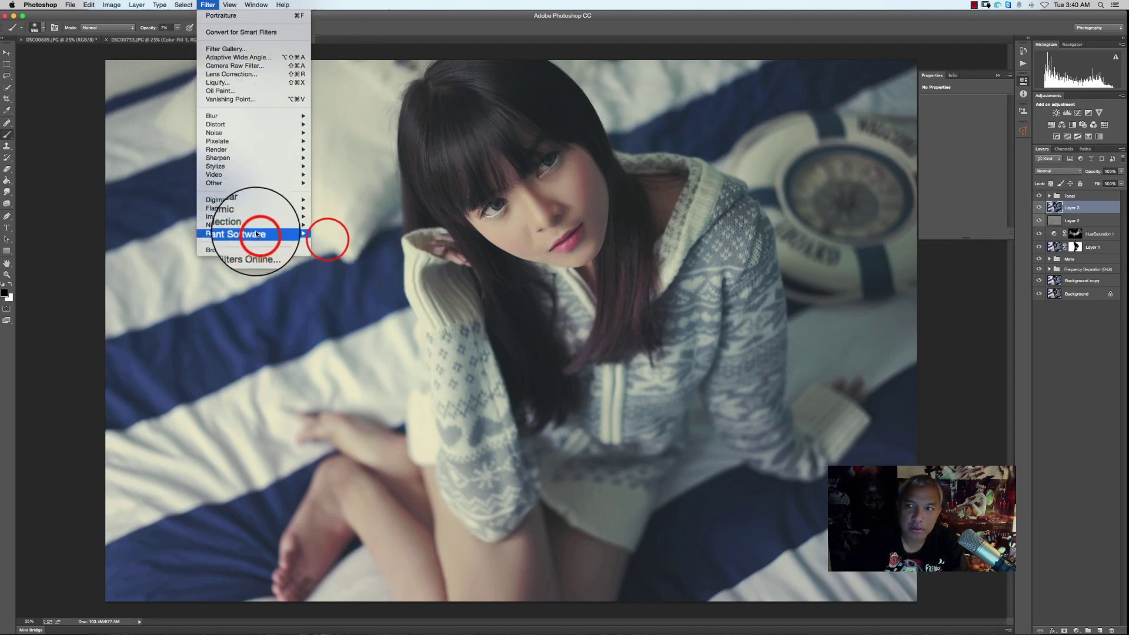
left_click(297, 235)
left_click(207, 5)
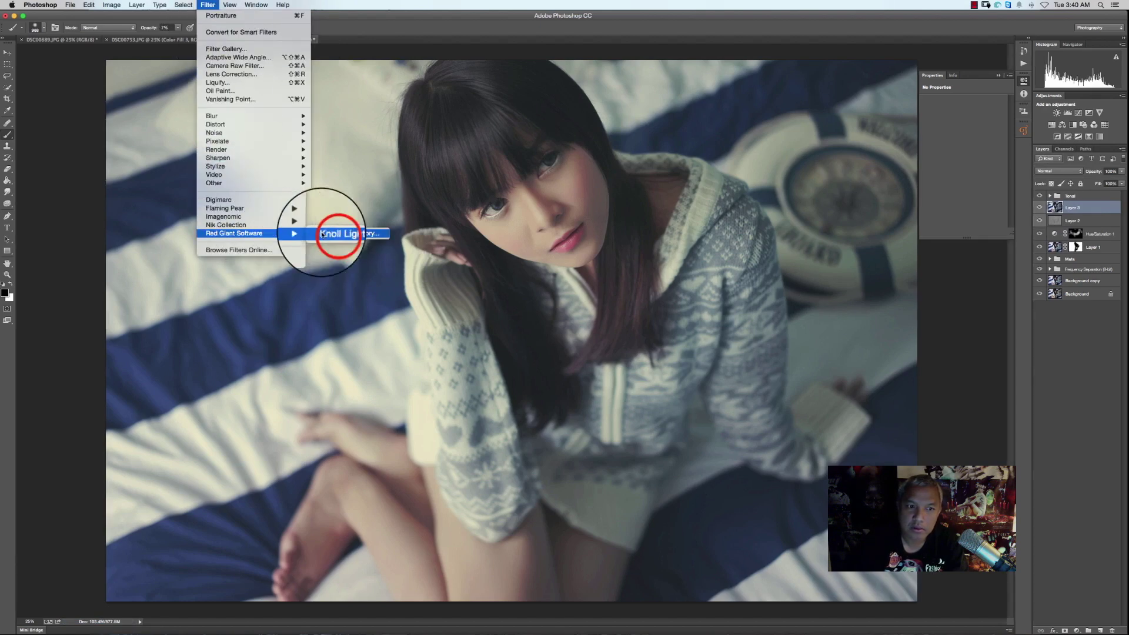
left_click(333, 233)
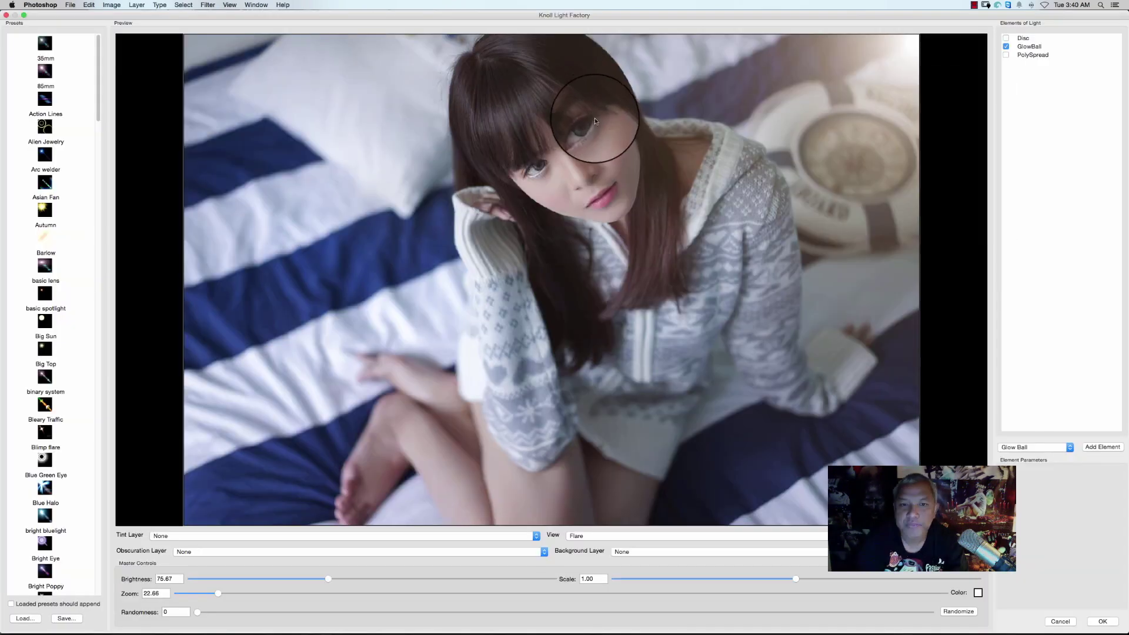
Step: Load the Sunset flare preset and disable its Disc and PolySpread elements, leaving only GlowBall enabled
left_click_drag(100, 115, 103, 555)
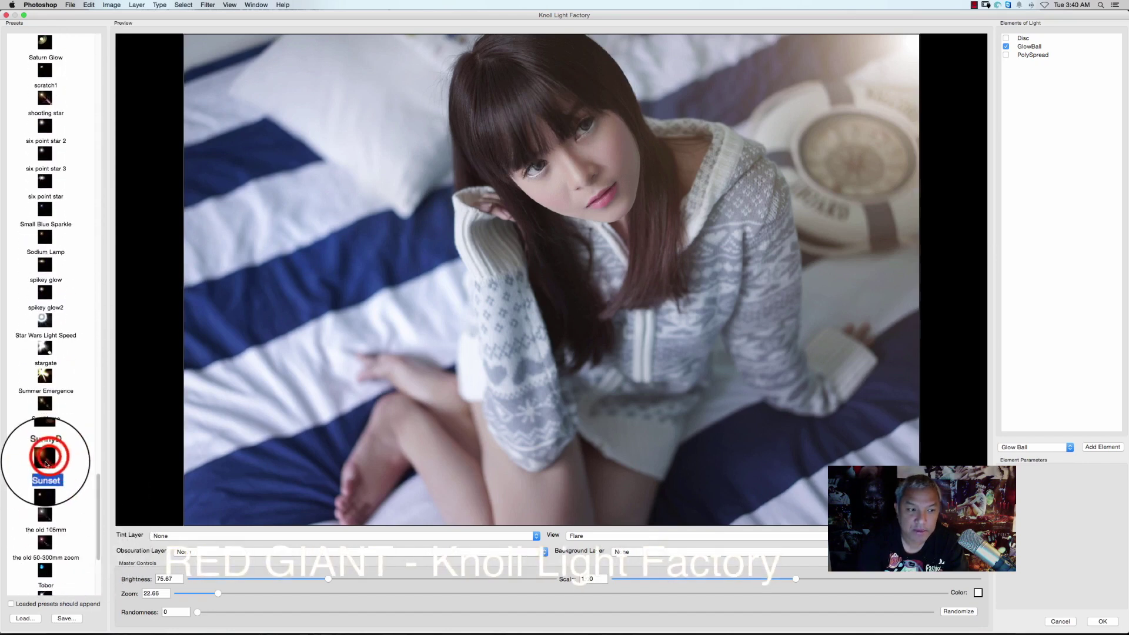
left_click(46, 471)
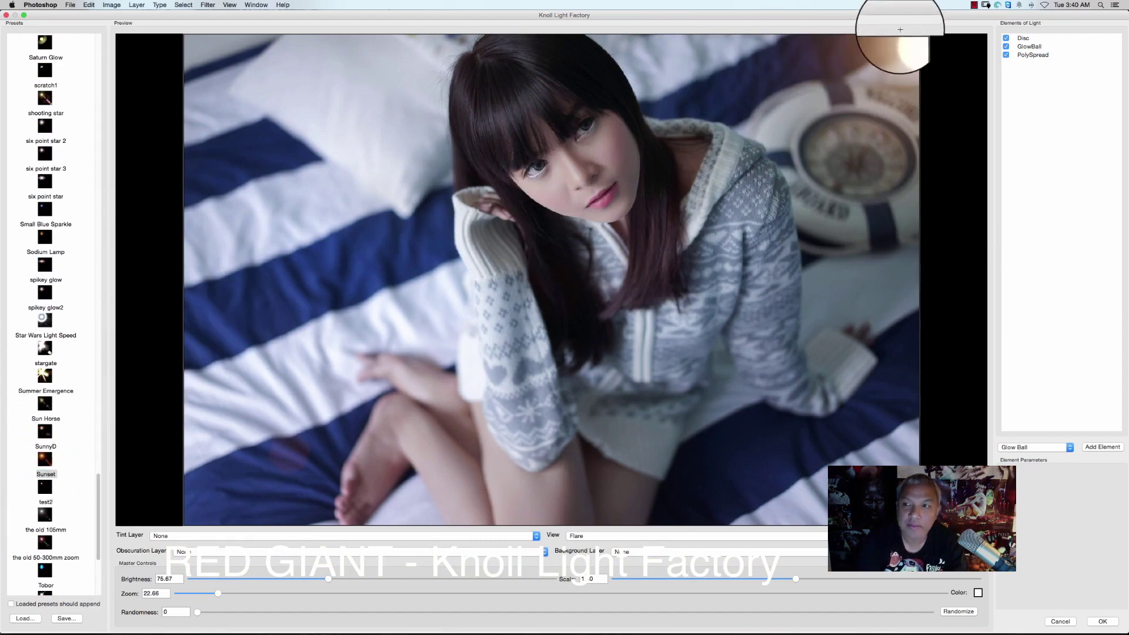
left_click(1006, 38)
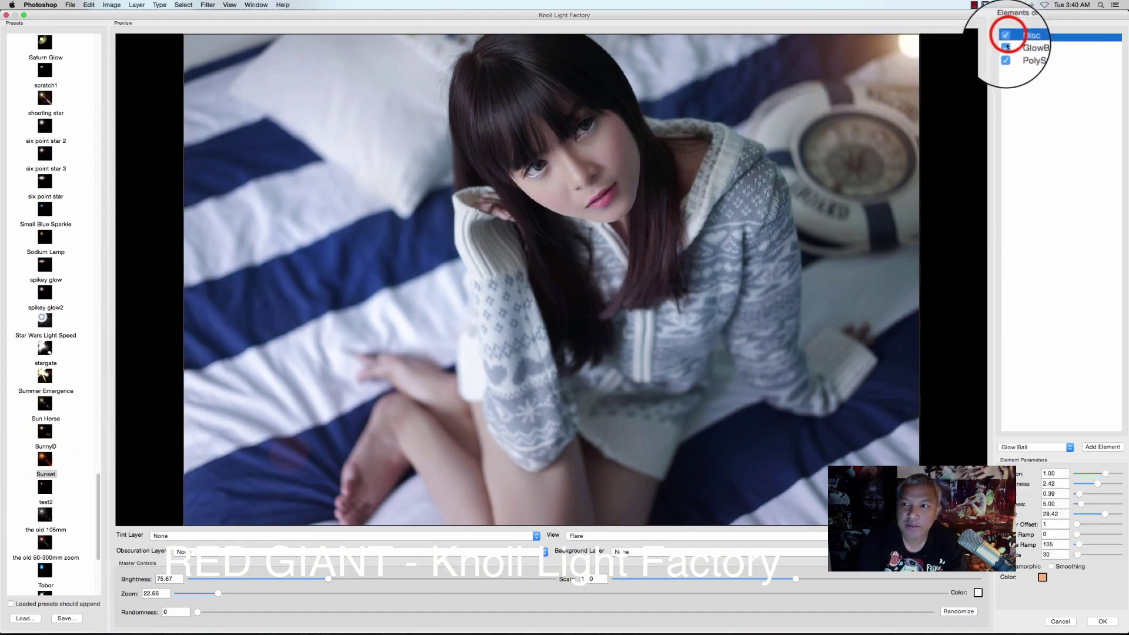
left_click(1006, 55)
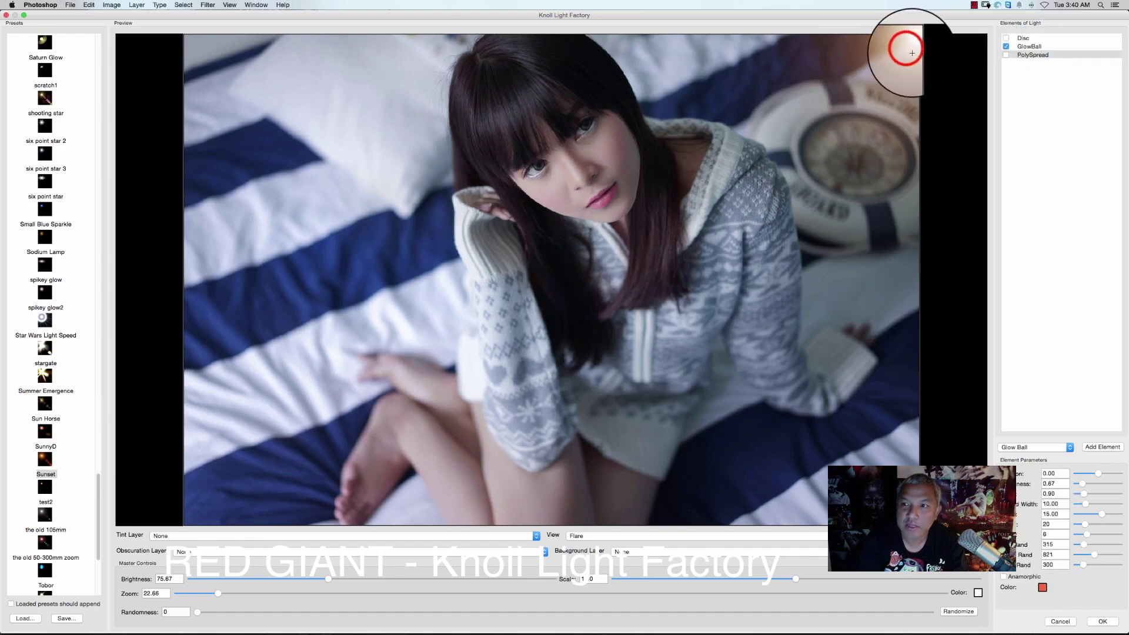
Step: Set the GlowBall scale to 3.09 and the flare brightness to 94.68, and move the light to the photo's upper-left corner
left_click(1029, 46)
left_click_drag(1099, 498, 1106, 495)
left_click_drag(346, 580, 363, 579)
left_click_drag(879, 71, 224, 59)
Step: Change the GlowBall's outer color to a paler peach tone, reduce its scale, and apply the flare
left_click(1042, 546)
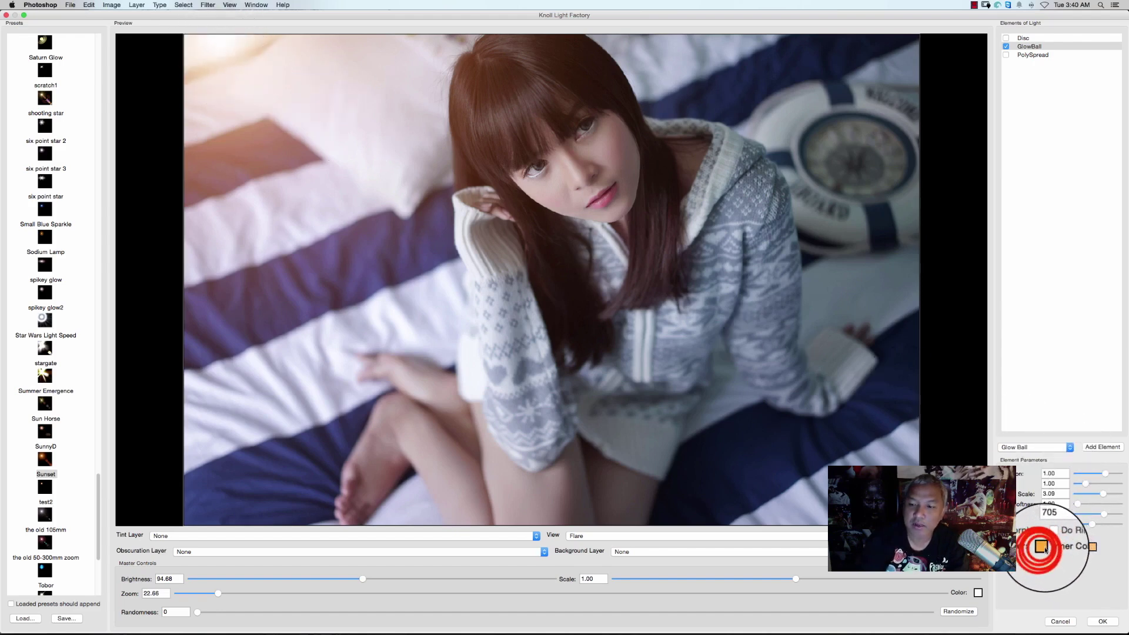
left_click(917, 169)
left_click(1084, 155)
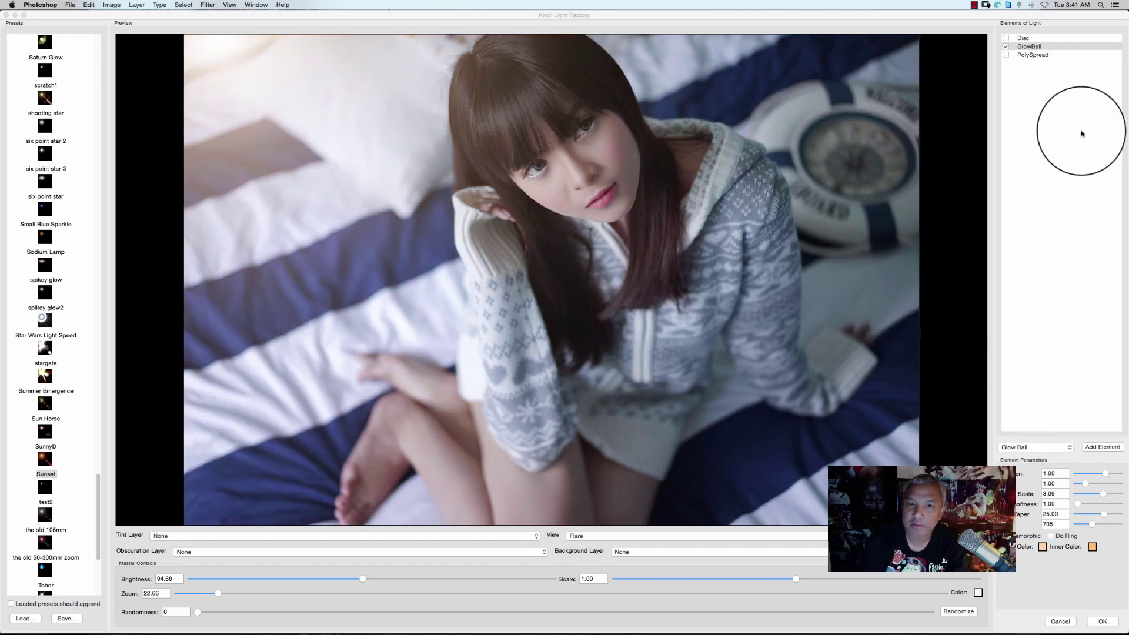
mouse_move(1103, 493)
left_mouse_down()
mouse_move(1083, 491)
mouse_move(1095, 496)
left_mouse_up()
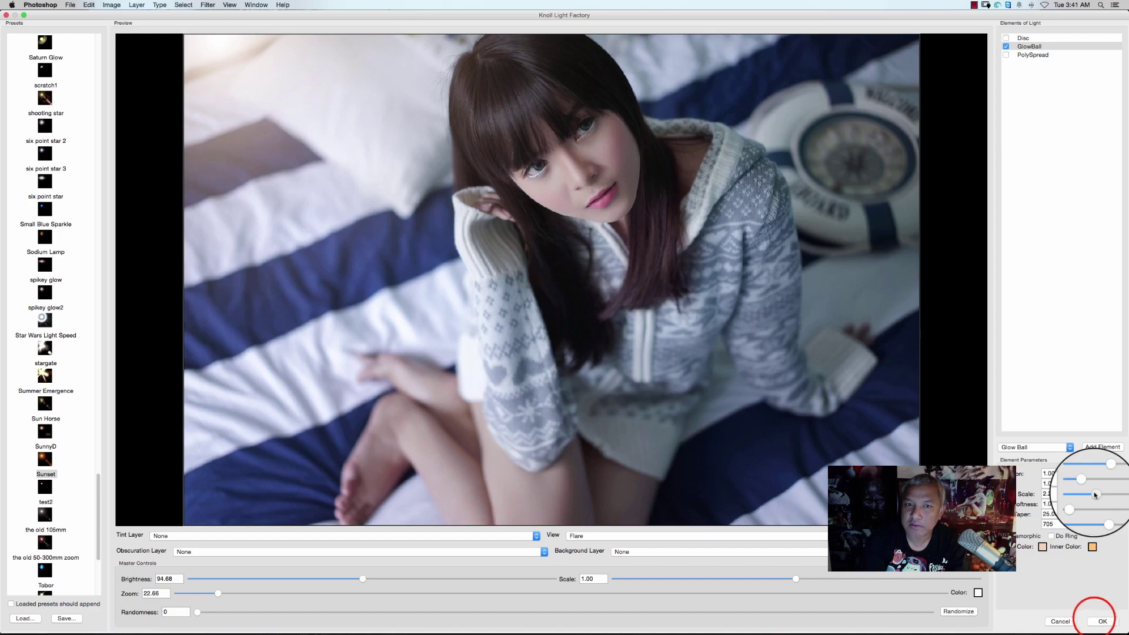
left_click(1095, 620)
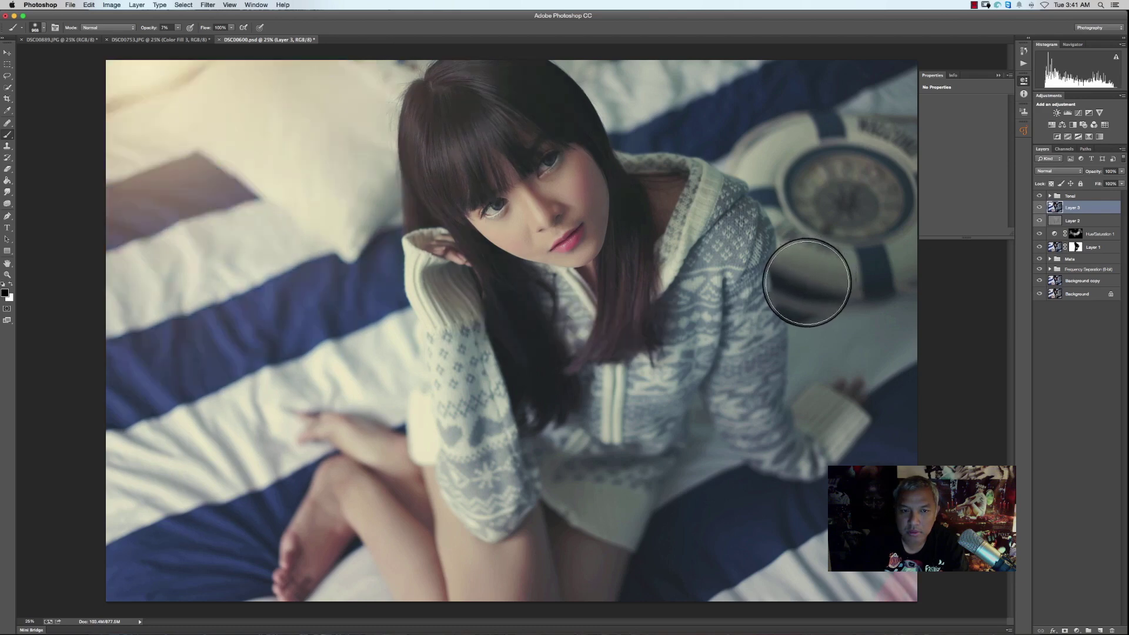
Step: Compare the photo with and without the flare layer and lower that layer's opacity
left_click(1039, 208)
left_click(1040, 208)
mouse_move(1091, 174)
left_mouse_down()
mouse_move(1076, 172)
mouse_move(1089, 172)
left_mouse_up()
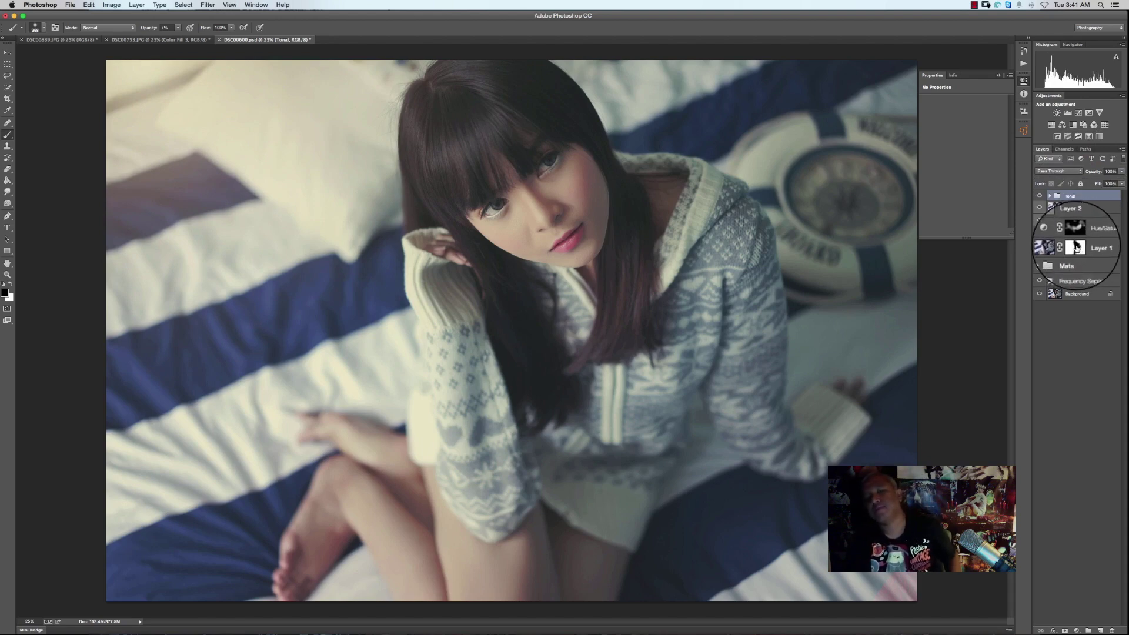
Step: Stamp the visible layers into a merged layer above the flare layer with the Tonal group hidden, and show the group again
left_click(1040, 196)
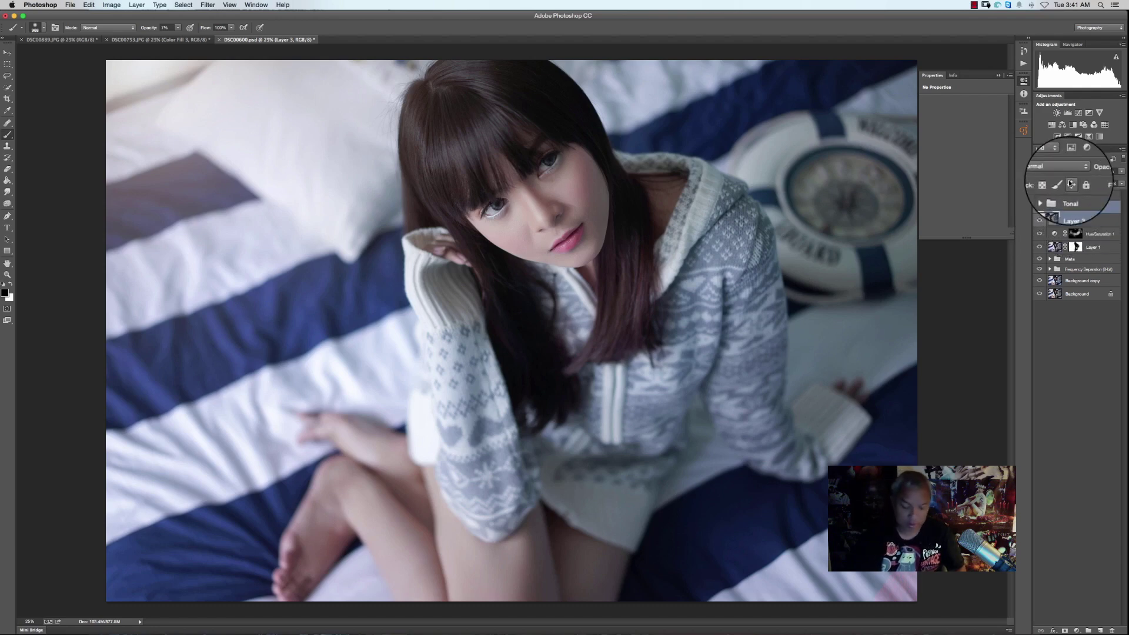
key("super+alt+shift+e")
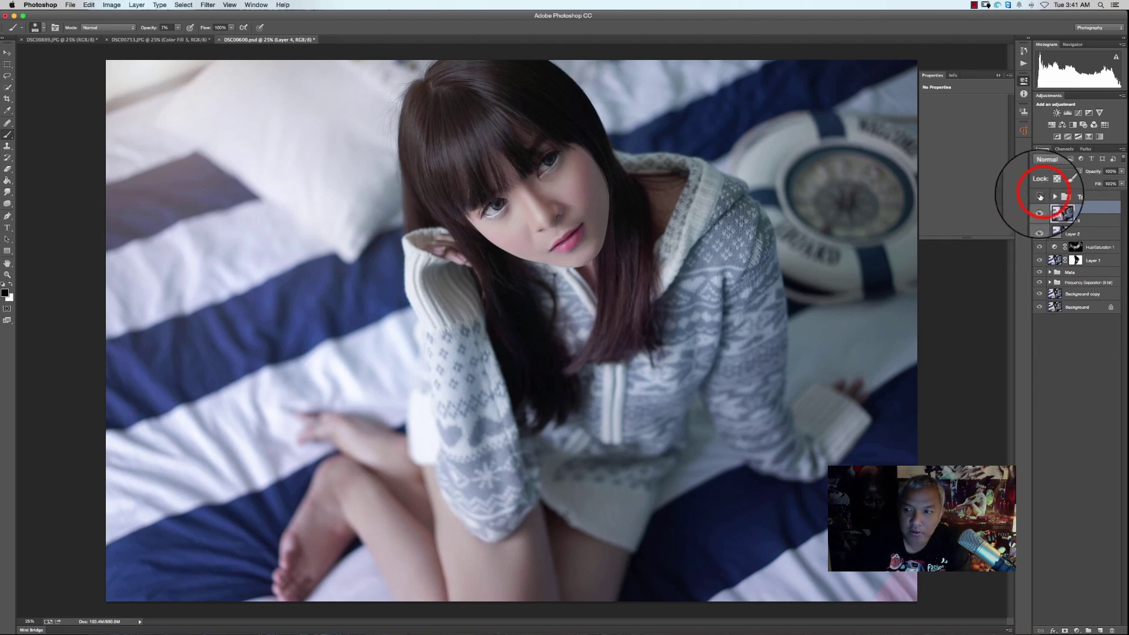
left_click(1043, 196)
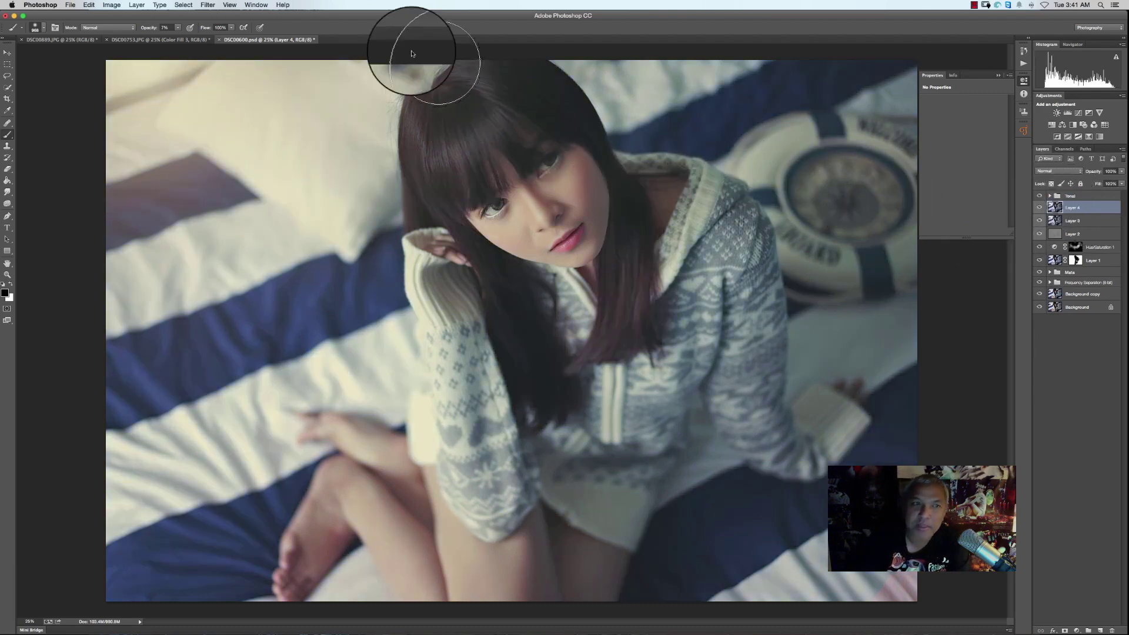
Step: Apply a High Pass filter with a 2.0 pixel radius to the merged layer and set its blend mode to Vivid Light
left_click(208, 5)
mouse_move(287, 189)
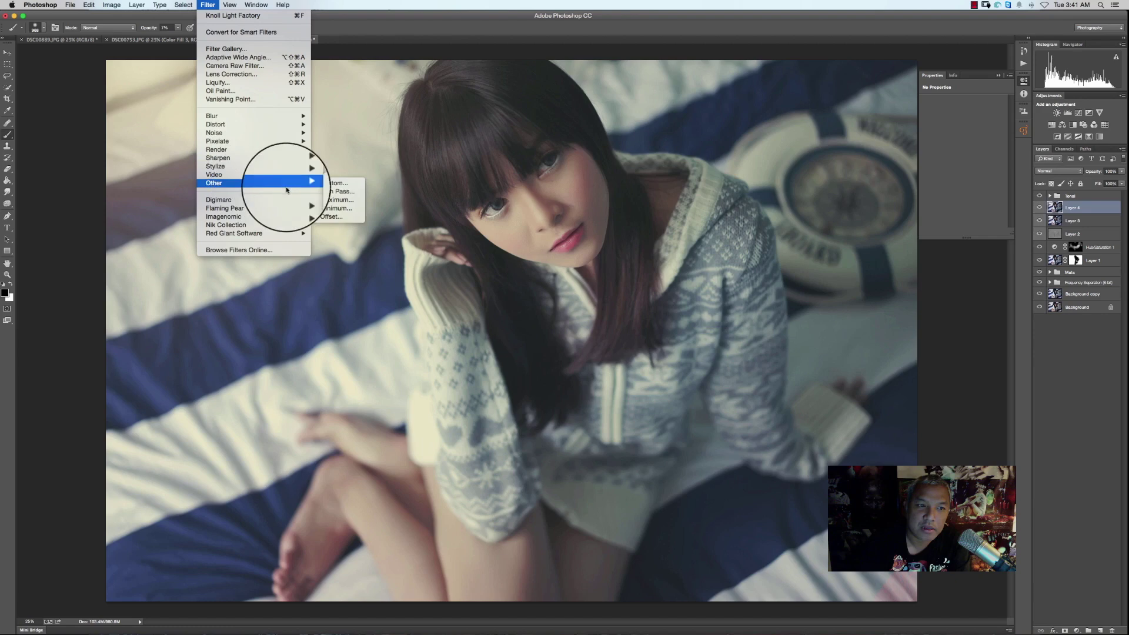
left_click(322, 193)
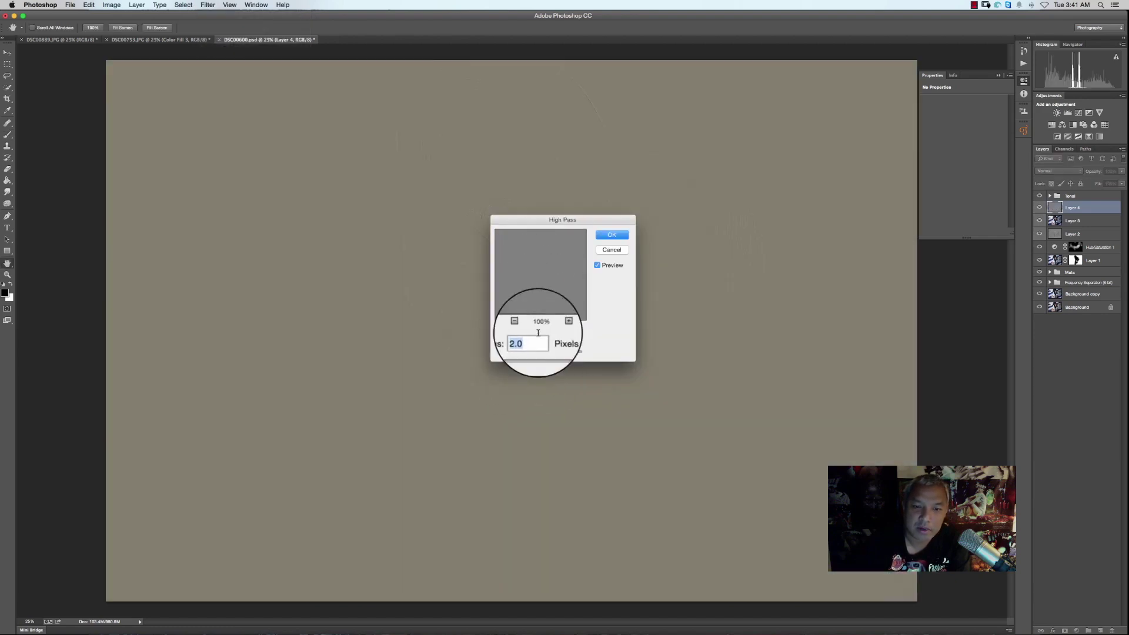
left_click(612, 234)
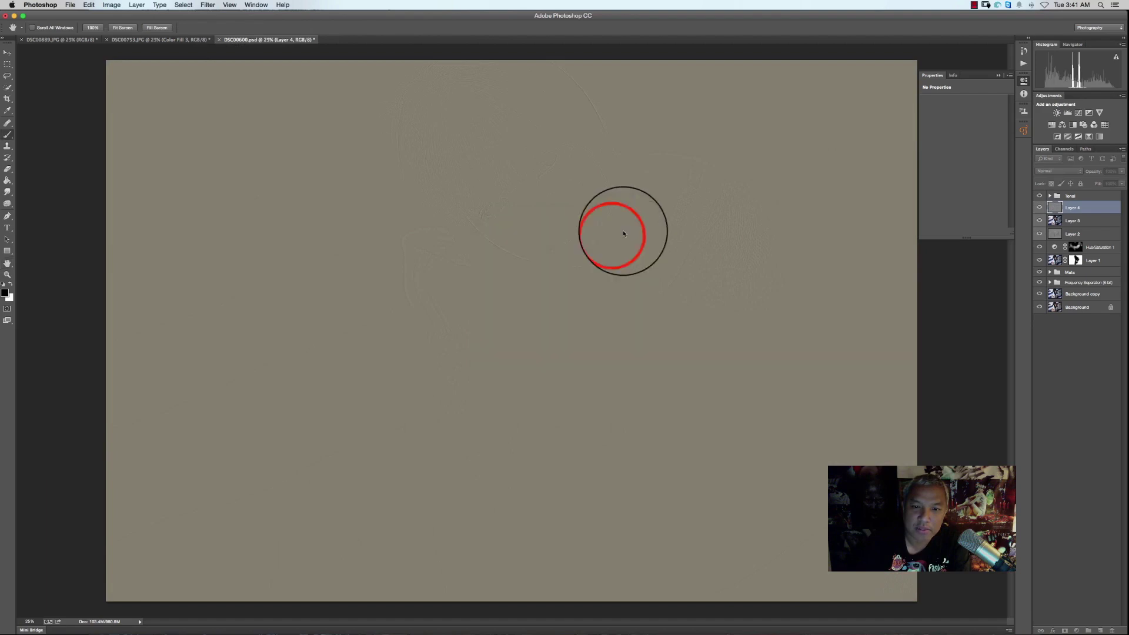
left_click(1059, 170)
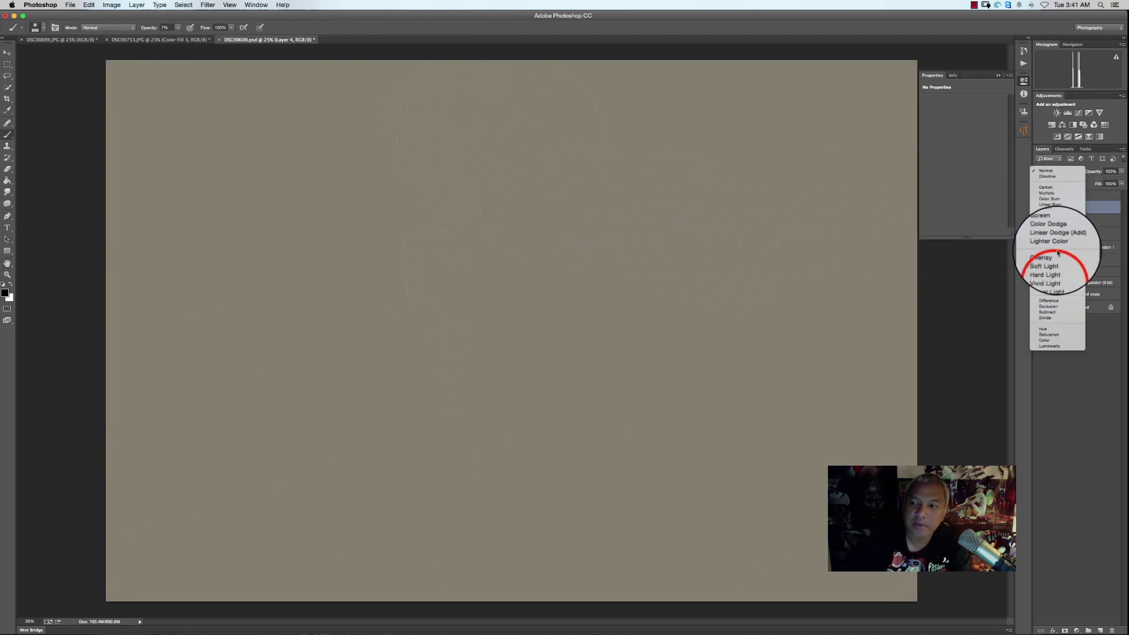
left_click(1059, 273)
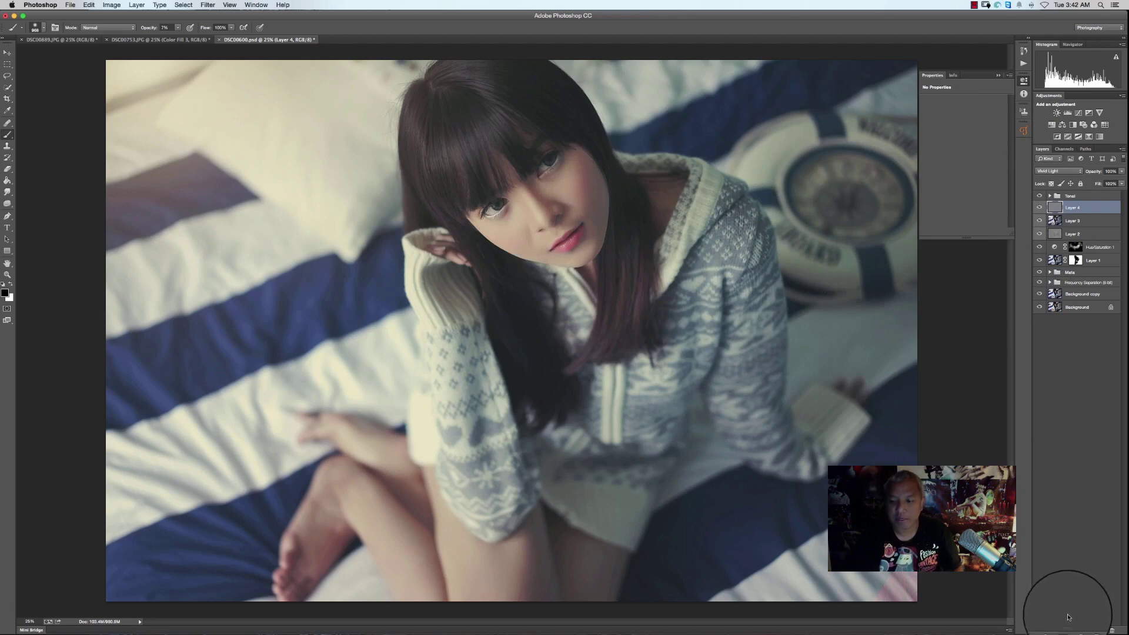
Step: Delete the High Pass layer above the flare layer
left_click(1067, 221)
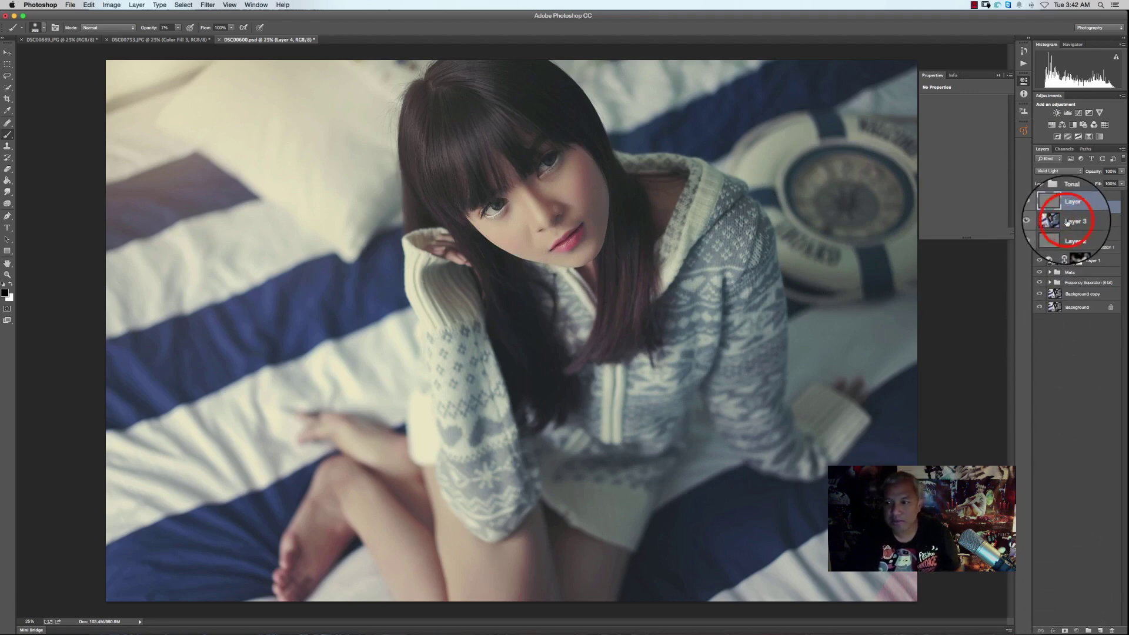
left_click(1075, 207)
left_click(1086, 218)
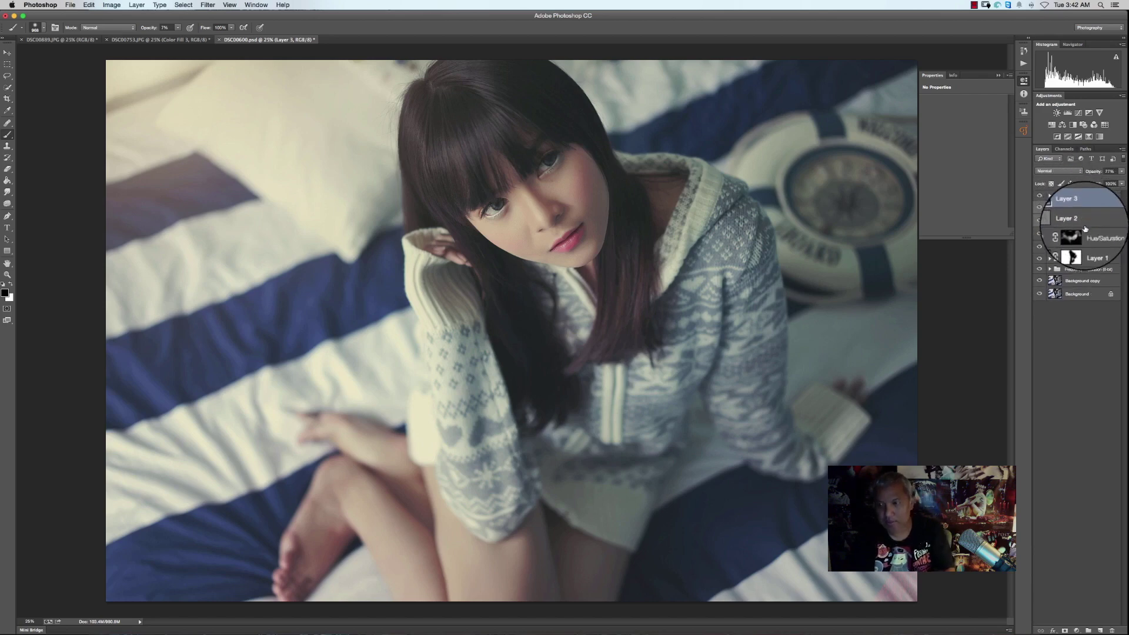
Step: Add a layer mask to the flare layer and stamp the visible layers above it with the Tonal group temporarily hidden
left_click(1065, 630)
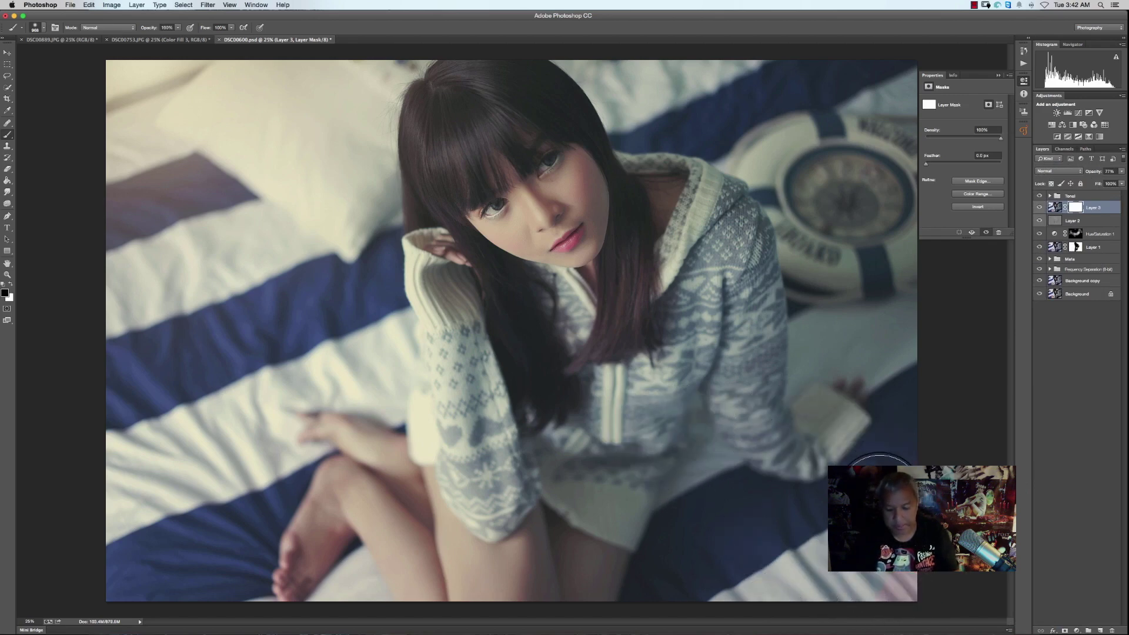
left_click(1039, 195)
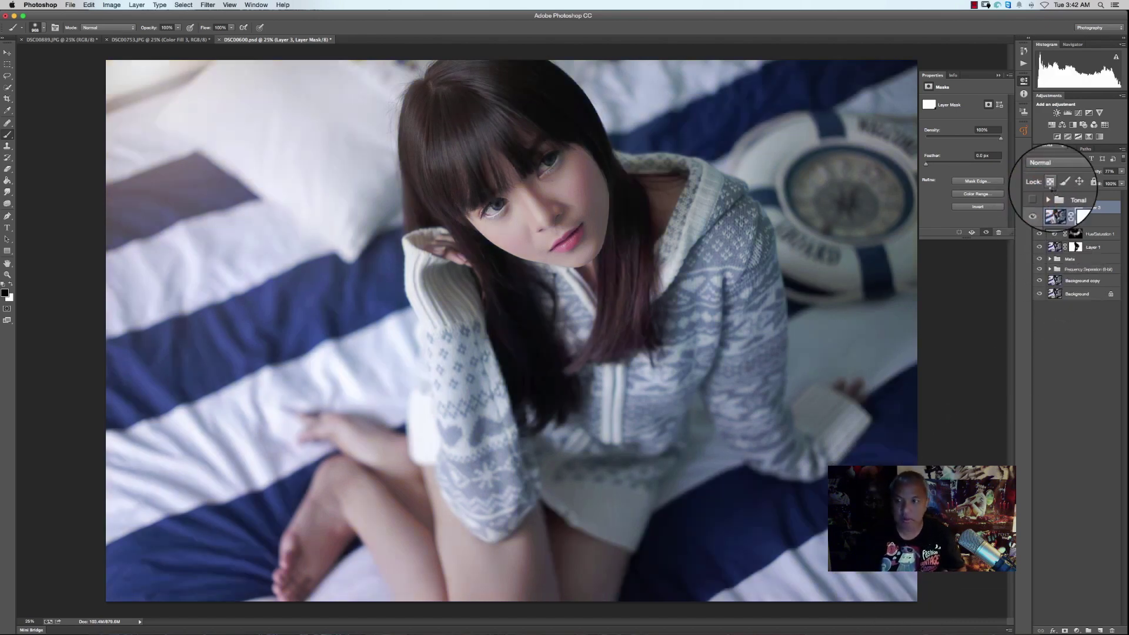
left_click(1054, 207)
key("alt+shift+super+e")
left_click(1039, 195)
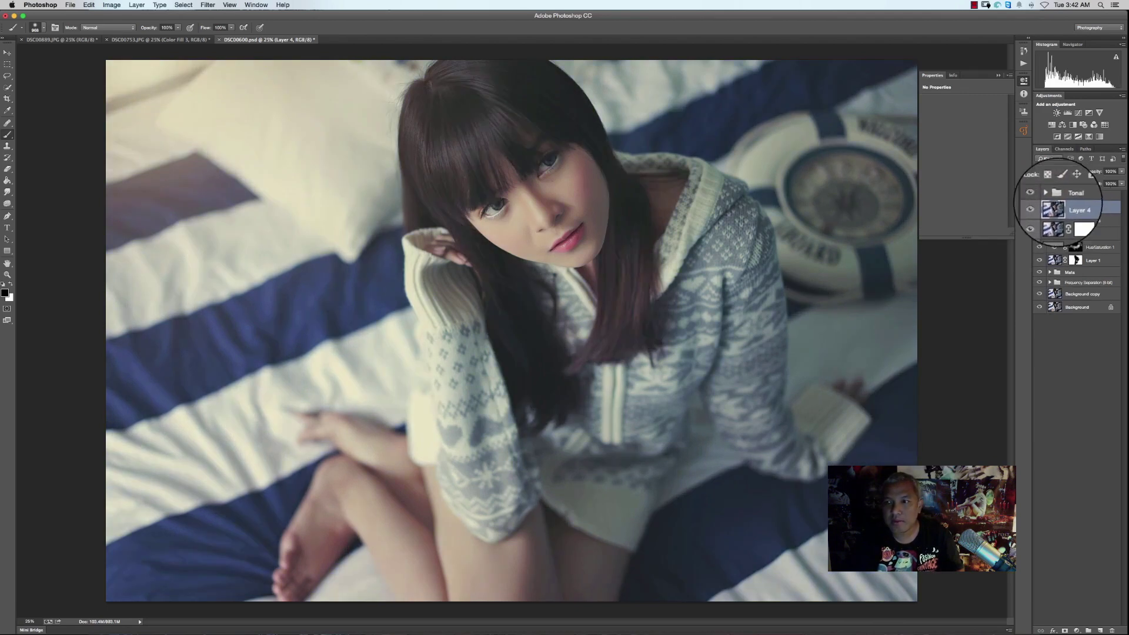
Step: Apply the High Pass filter to the merged layer above the masked flare layer and set it to Vivid Light
left_click(208, 5)
left_click(208, 18)
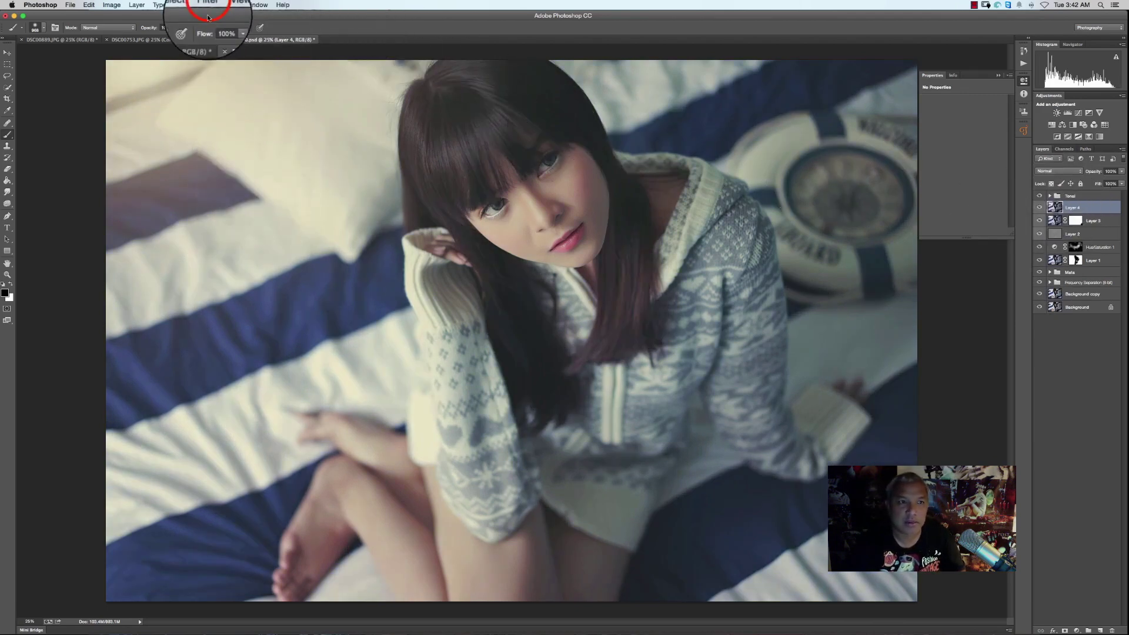
left_click(207, 6)
mouse_move(276, 183)
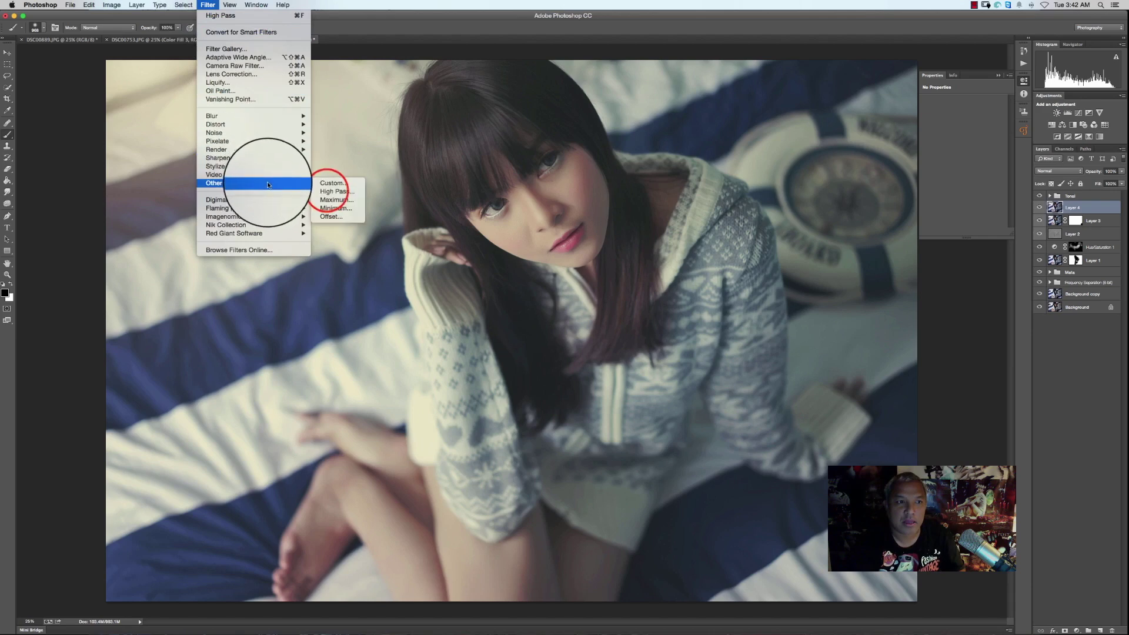
left_click(329, 195)
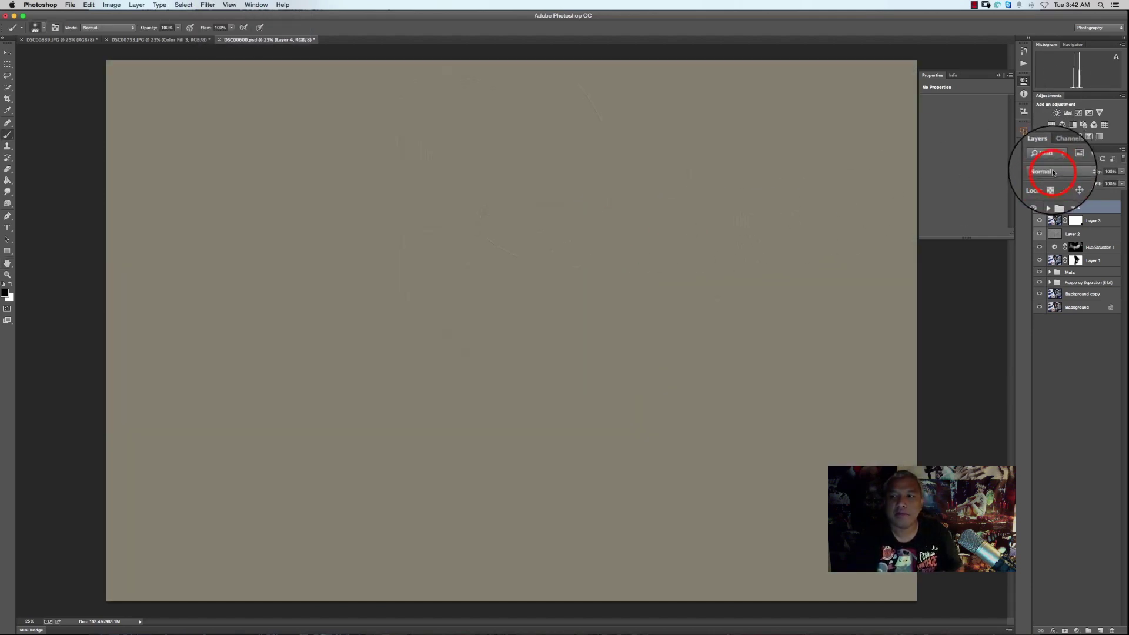
key("b")
left_click(1053, 177)
left_click(1056, 276)
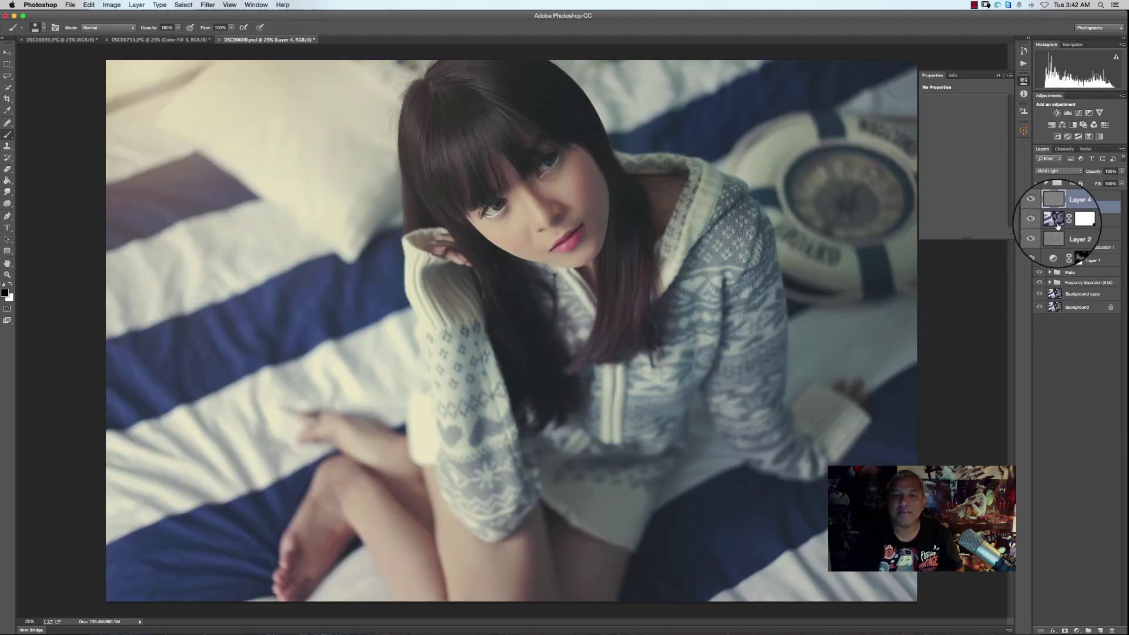
Step: Add a layer mask to the High Pass layer and invert it to black
left_click(1066, 631)
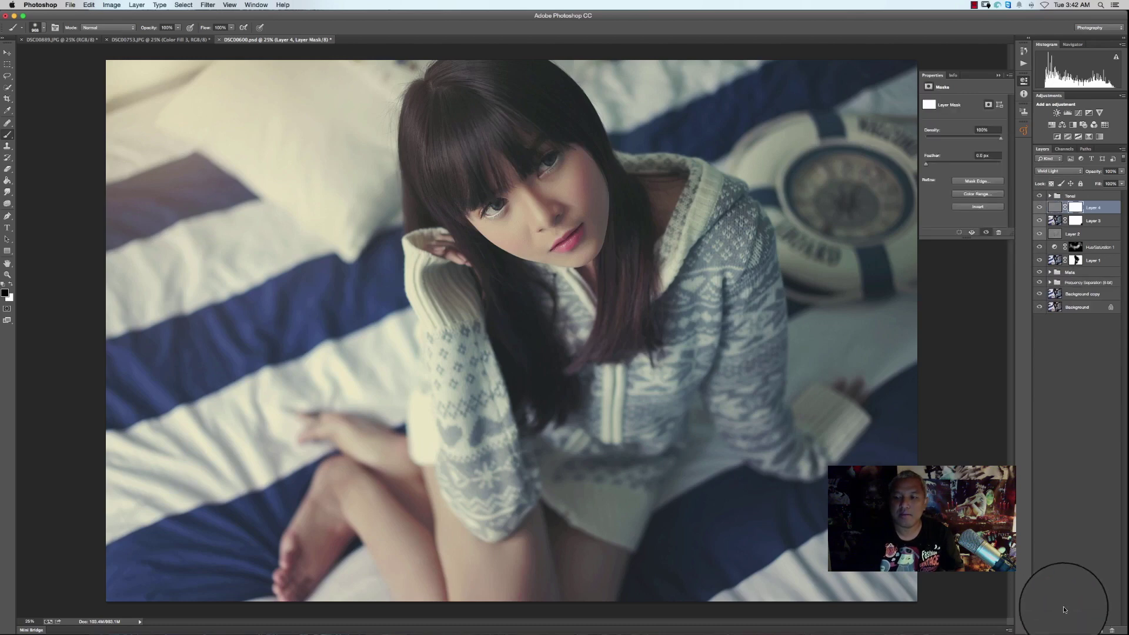
left_click(988, 209)
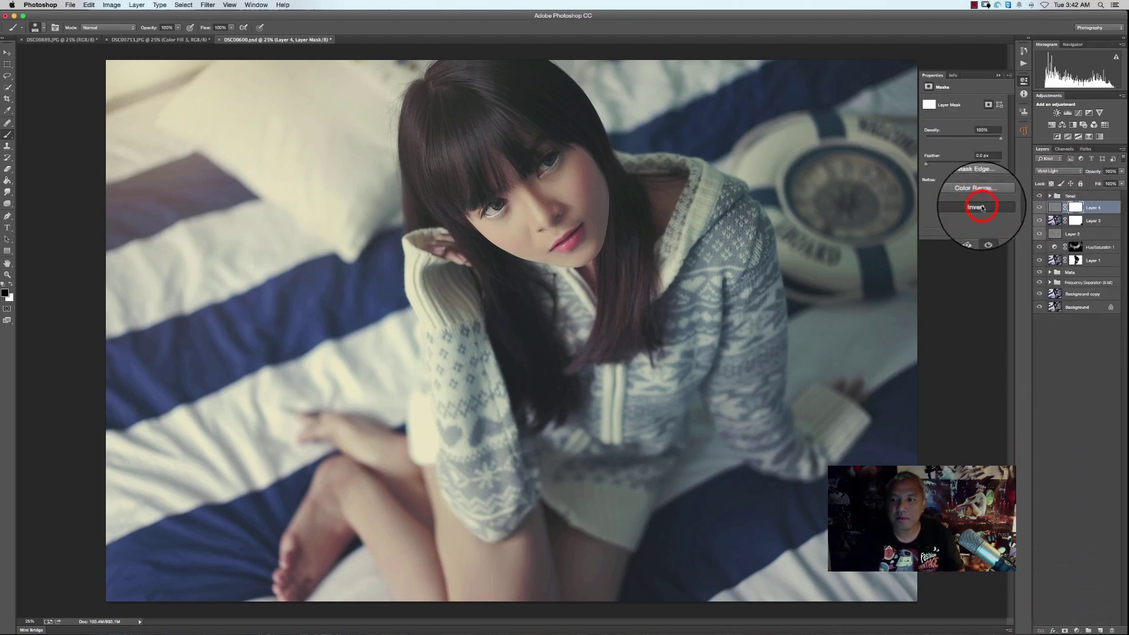
left_click(998, 75)
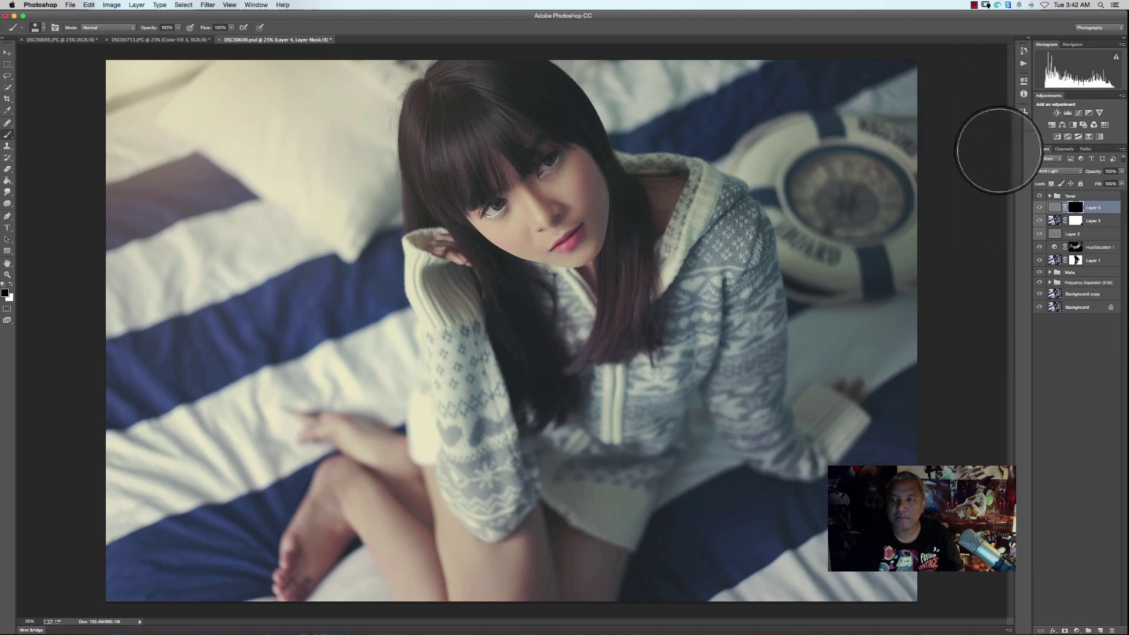
Step: Paint white on the High Pass layer's mask over the eyes and lips to reveal the sharpening
left_click(11, 283)
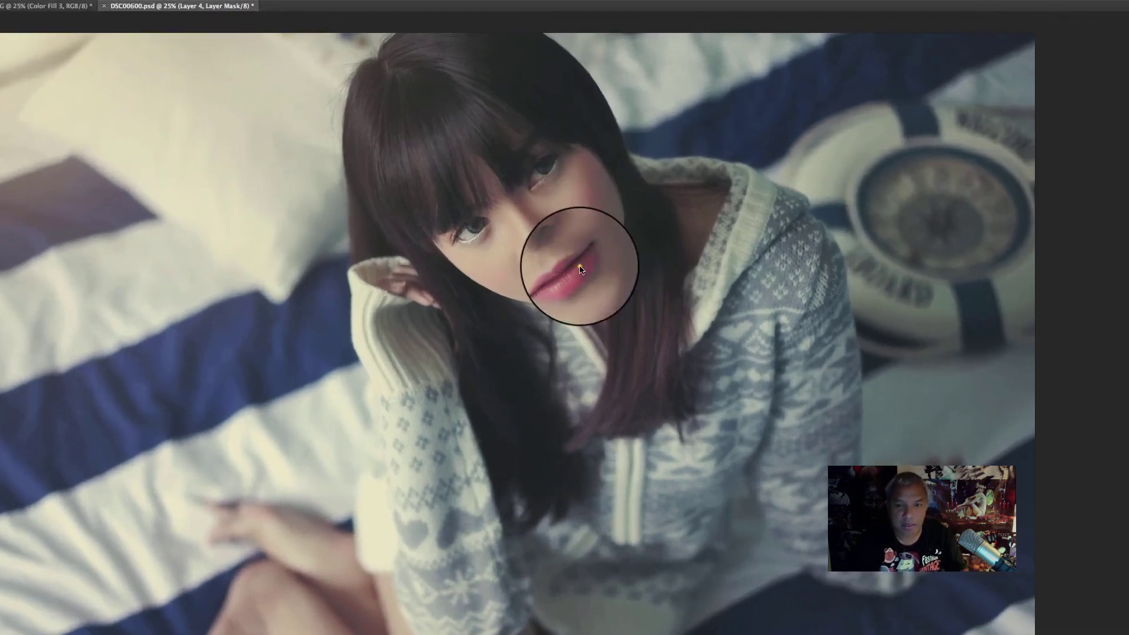
left_click(542, 157)
left_click(488, 213)
left_click(581, 259)
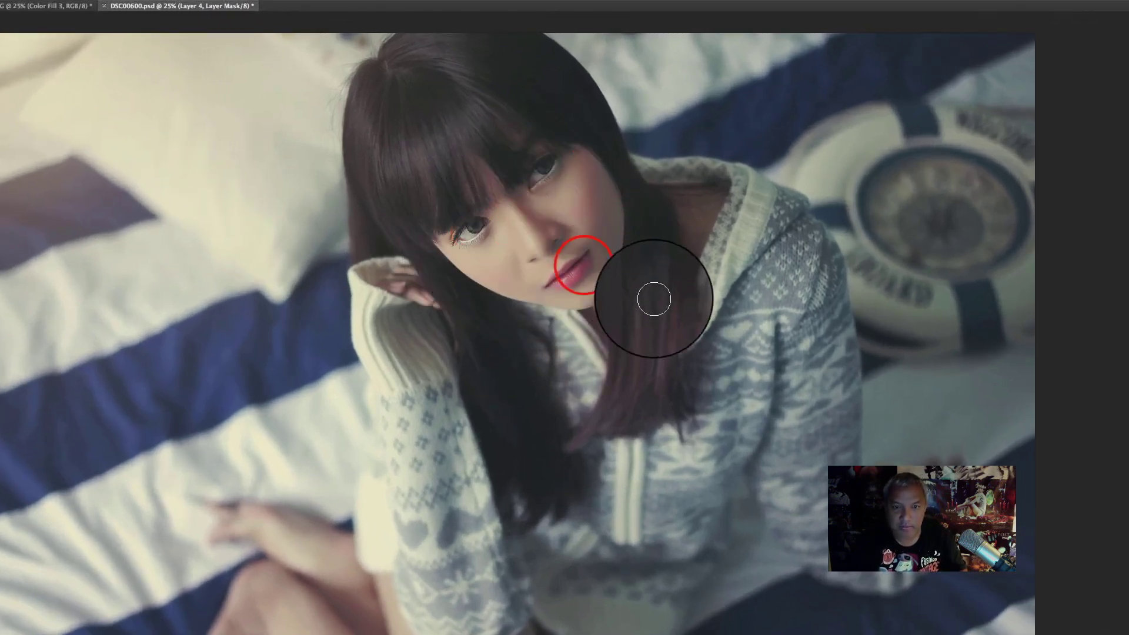
Step: Resize the brush and reveal the sharpening over the hair, the hood and both sleeves of the sweater
right_click(726, 318)
left_click(777, 203)
left_click(777, 239)
left_click(789, 250)
left_click(805, 294)
left_click(844, 436)
left_click(737, 381)
left_click(403, 341)
left_click(466, 479)
left_click(409, 556)
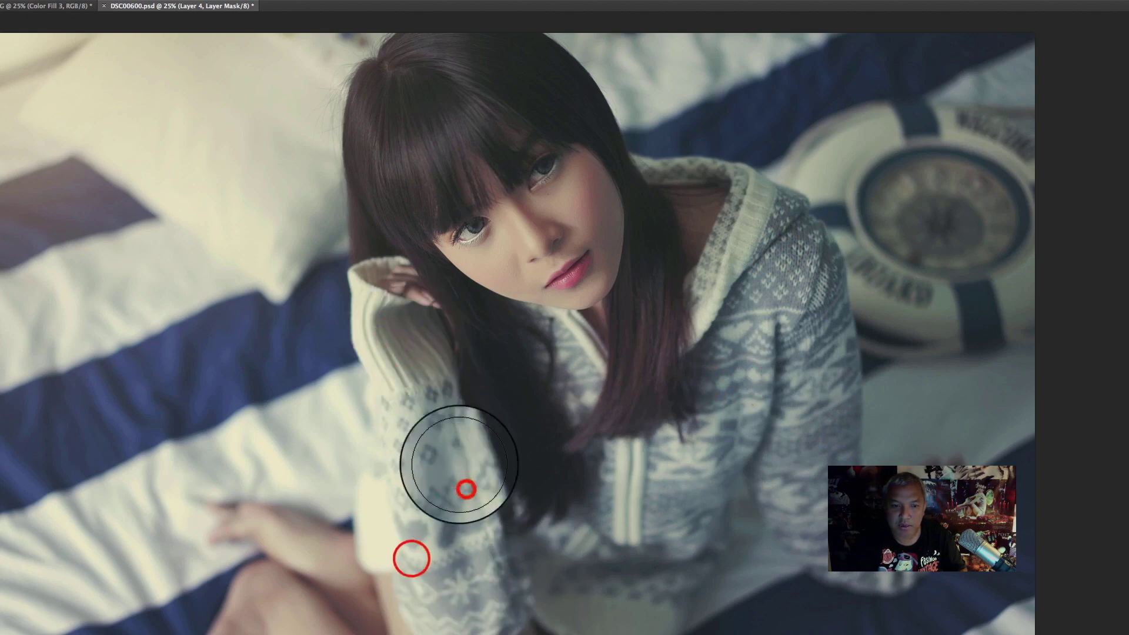
left_click(771, 238)
left_click(577, 345)
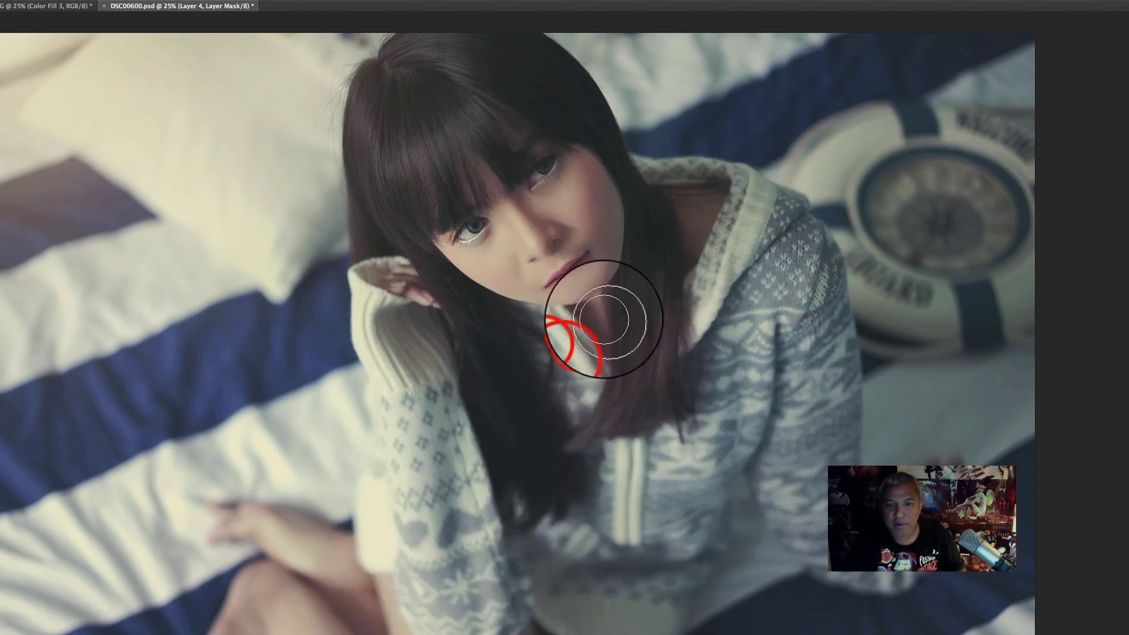
Step: Reveal the sharpening over the remaining sleeve and lower sweater areas, and select the Tonal group
left_click(820, 405)
left_click(813, 297)
left_click(837, 370)
left_click(816, 298)
left_click(819, 401)
left_click(782, 256)
left_click(819, 297)
left_click(834, 370)
left_click(837, 445)
left_click(786, 386)
left_click(701, 560)
left_click(376, 536)
left_click_drag(376, 537, 388, 565)
left_click(583, 552)
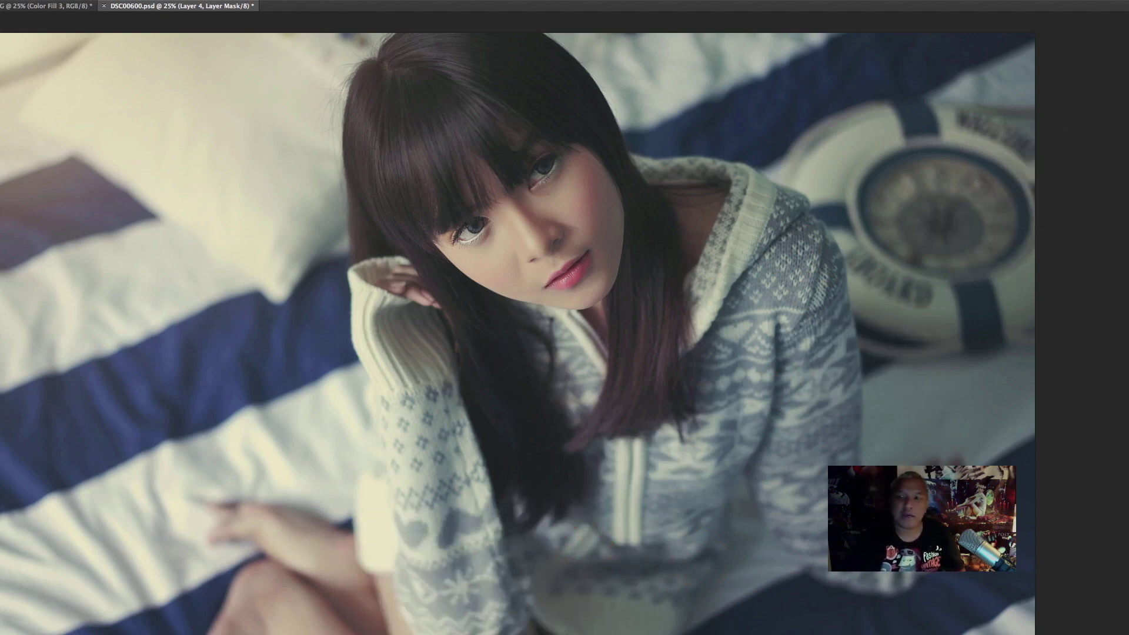
left_click(1075, 195)
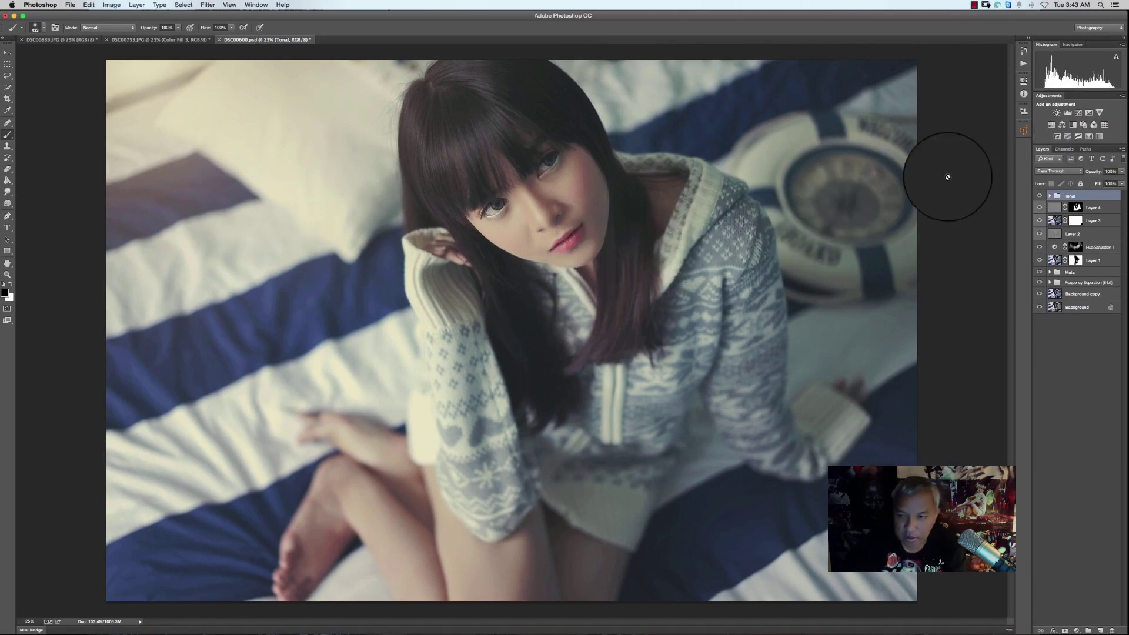
Step: Lower the black point on the bottom Curves layer inside the Tonal group to deepen the shadows, and collapse the group
left_click(1049, 196)
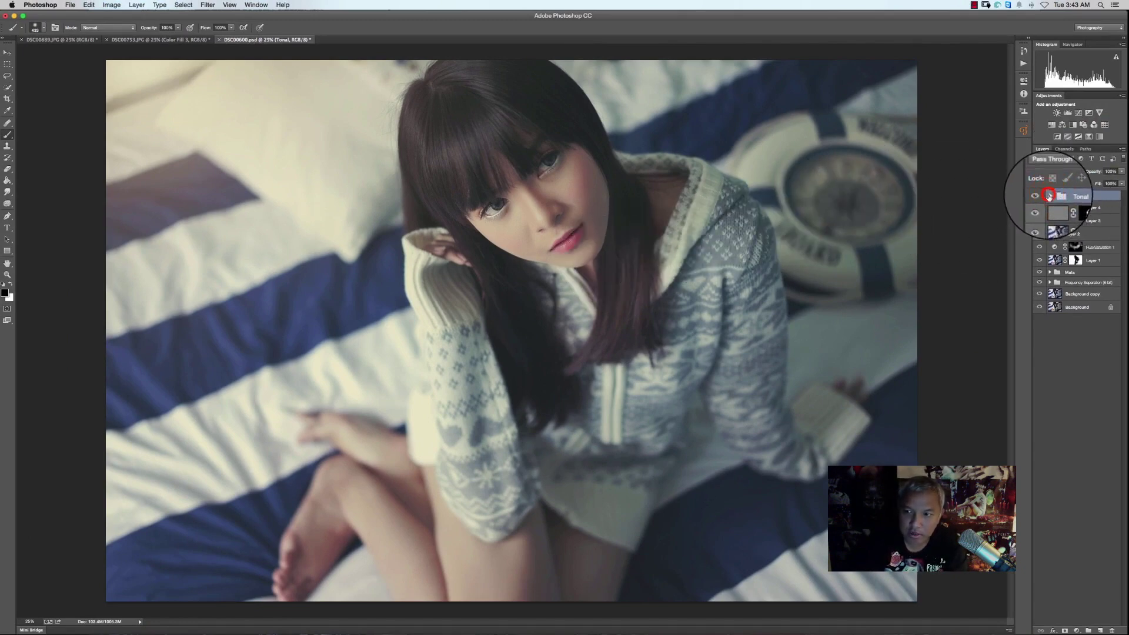
left_click(1081, 264)
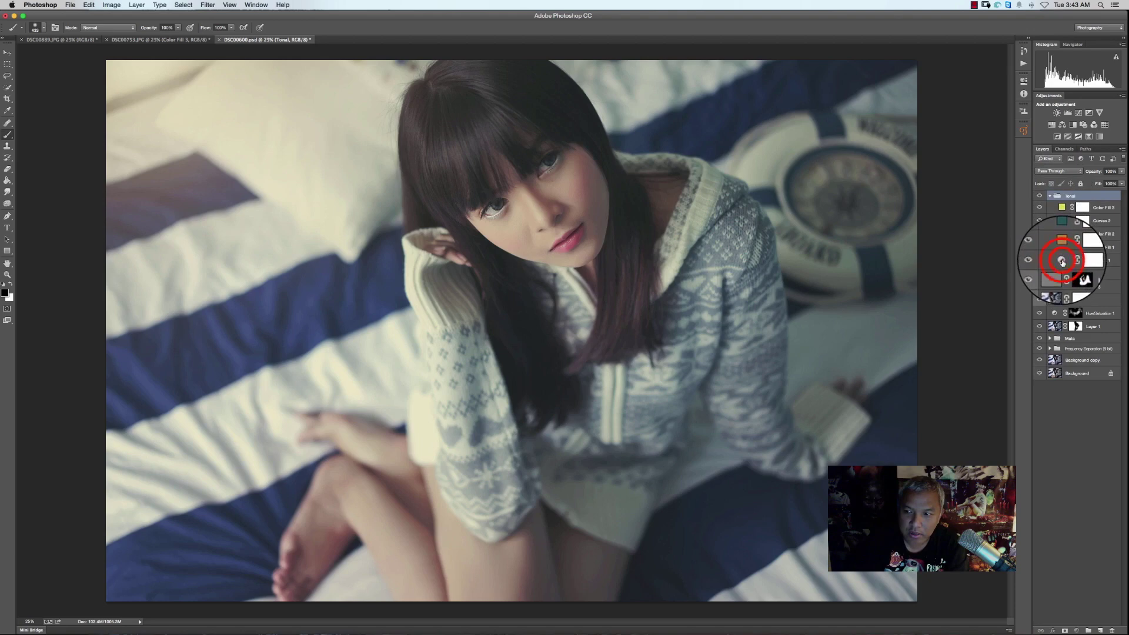
left_click(941, 173)
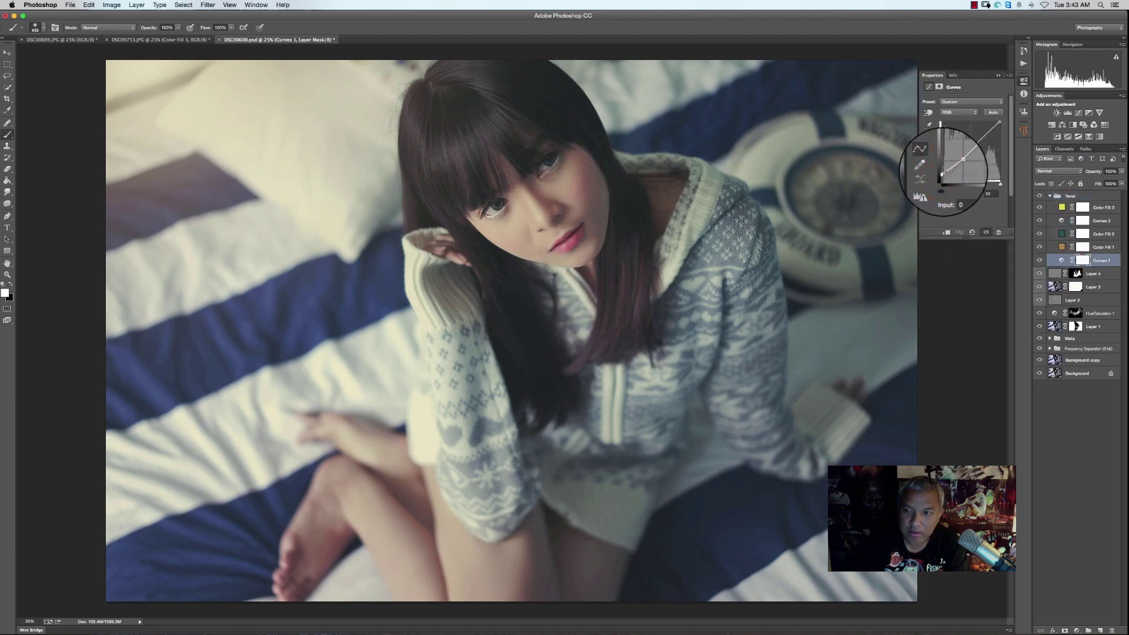
left_click_drag(942, 174, 942, 174)
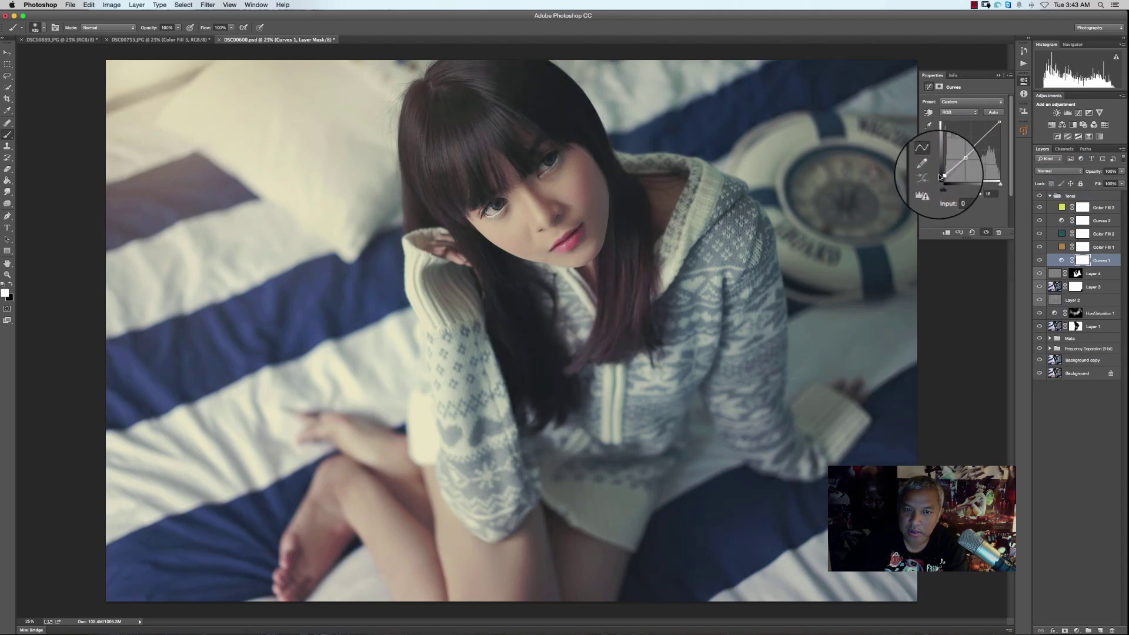
left_click(1050, 196)
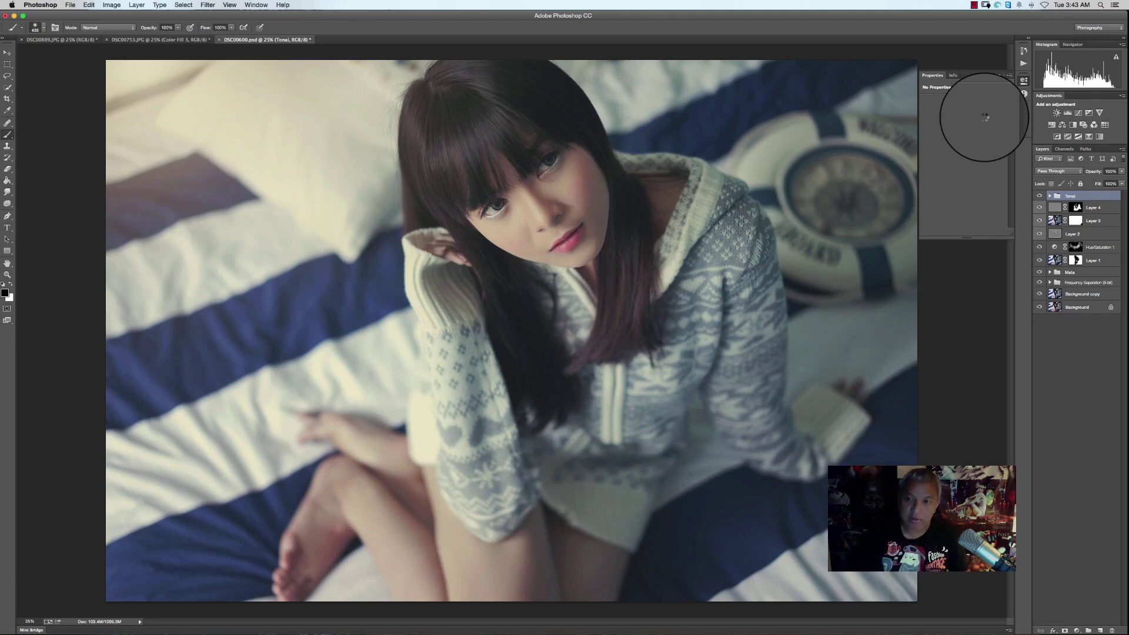
Step: Stamp all visible layers into a new top layer and resize the image to 2048 pixels wide
key("super+alt+shift+e")
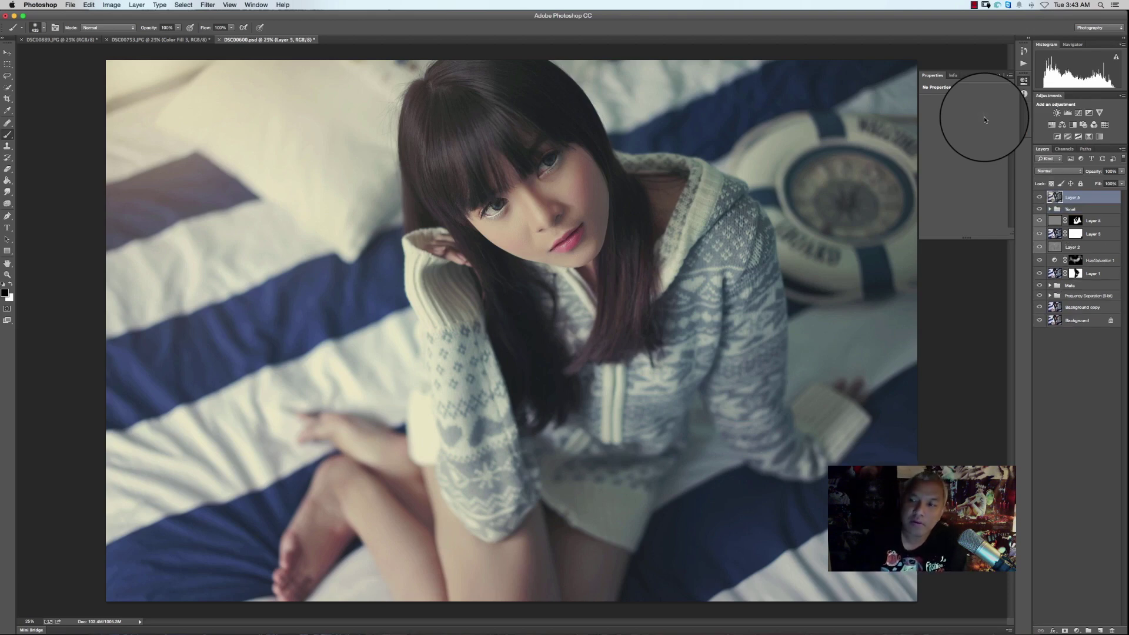
left_click(113, 6)
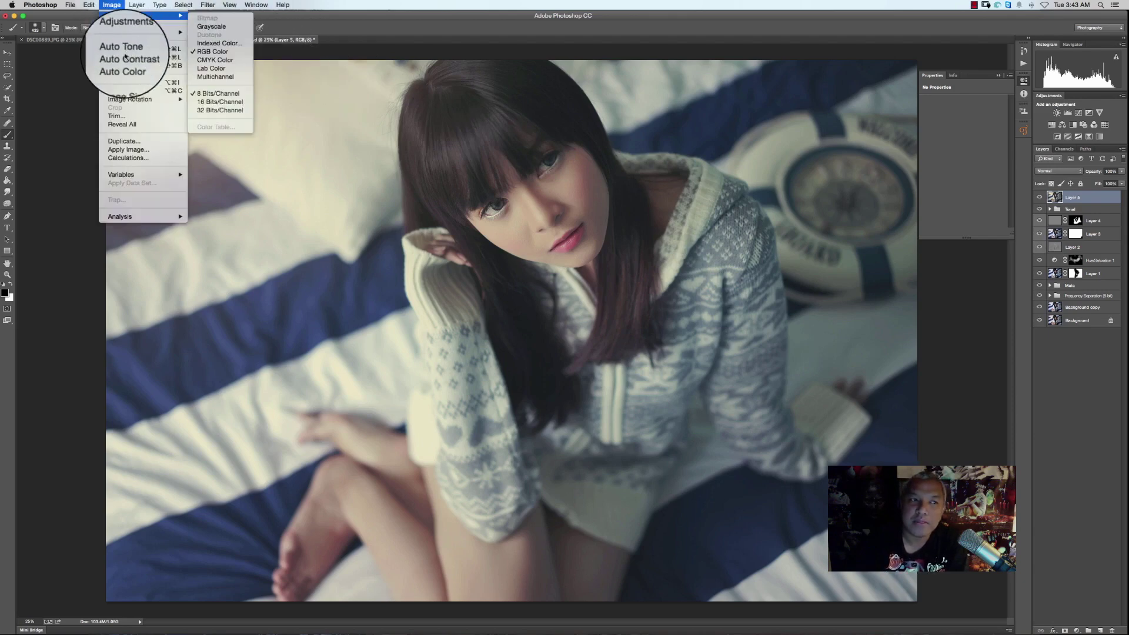
left_click(131, 84)
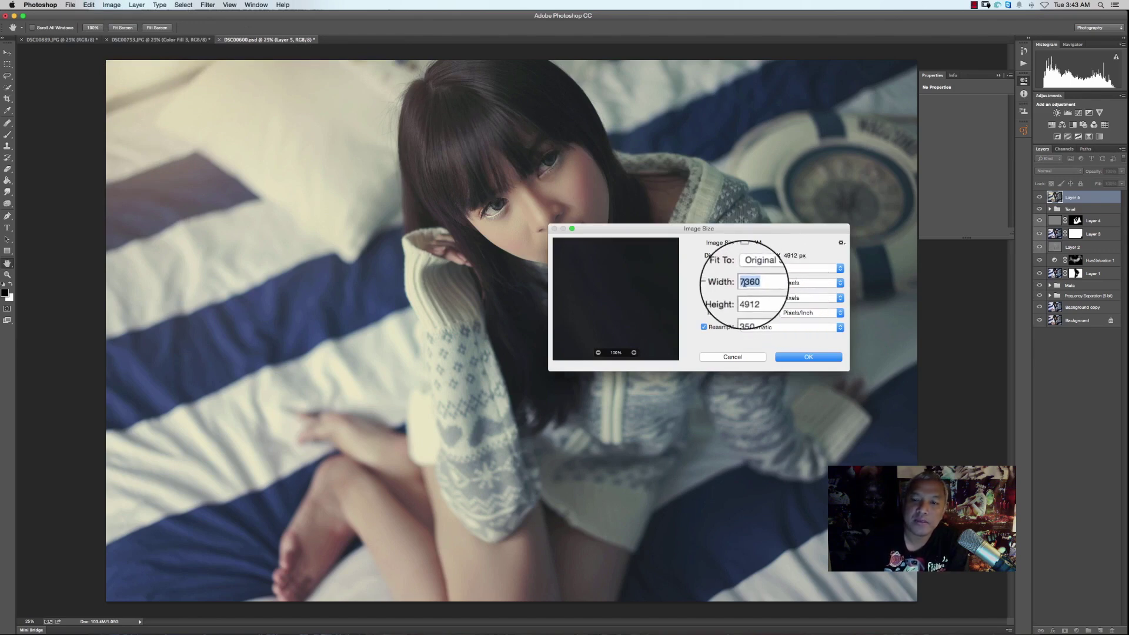
type("204")
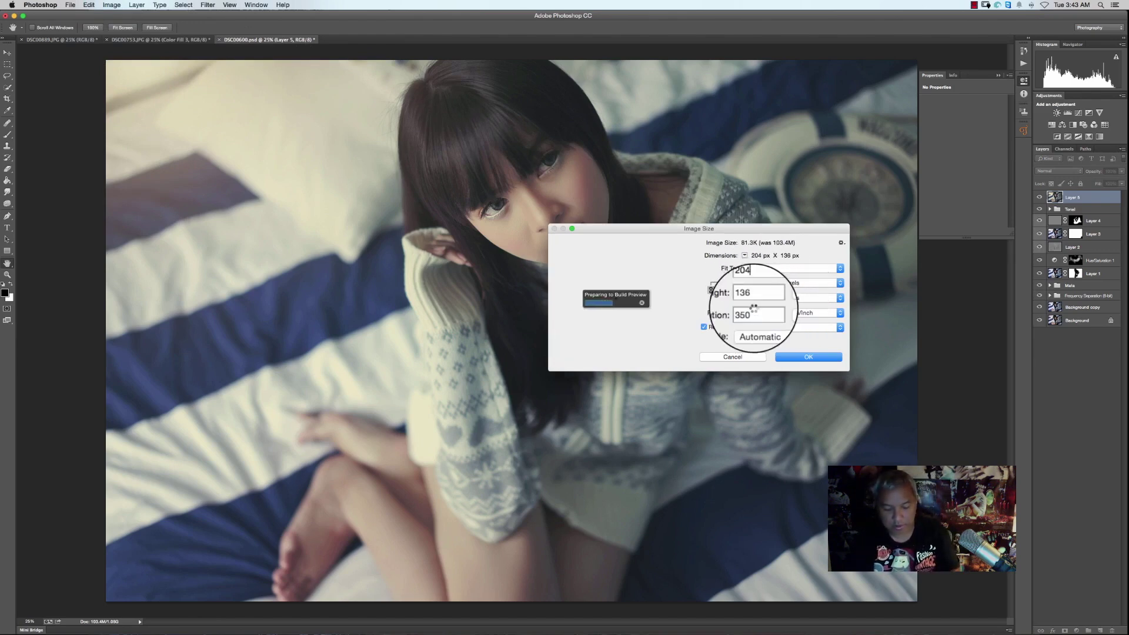
type("8")
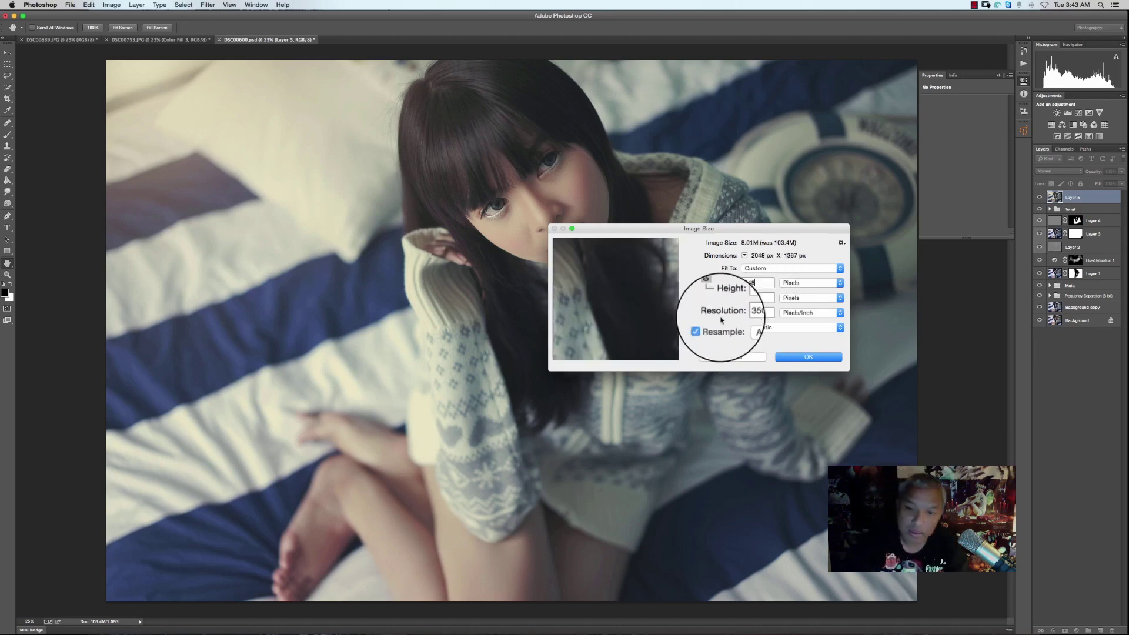
left_click(802, 360)
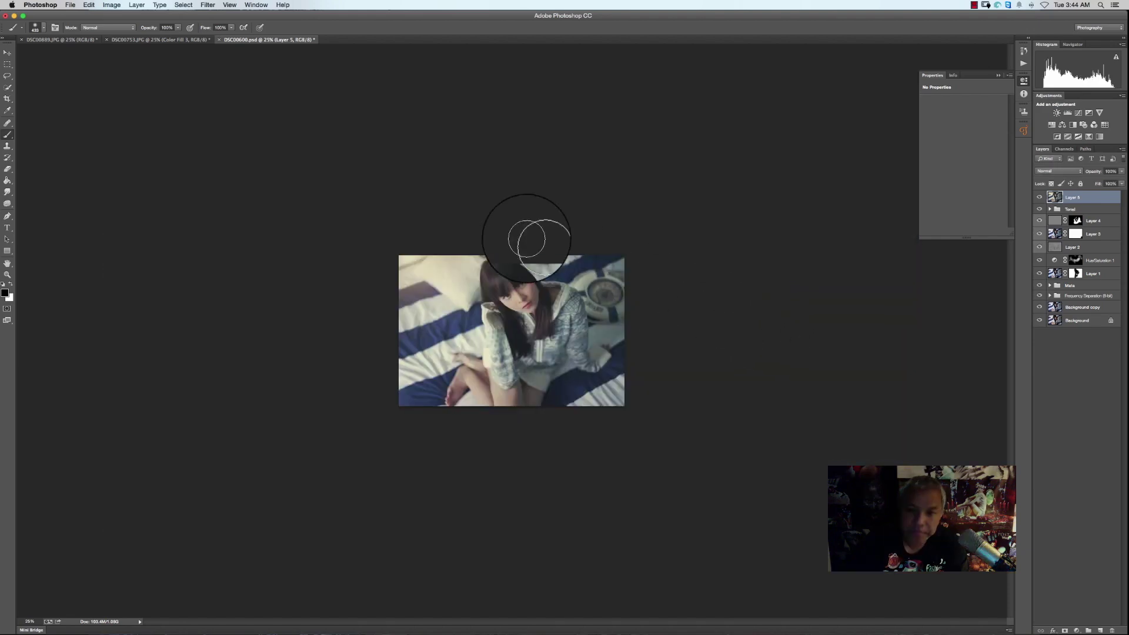
Step: Save the image as a JPEG in the DVD 1 - Hi Key folder at quality 12 with the Baseline ("Standard") format
left_click(74, 7)
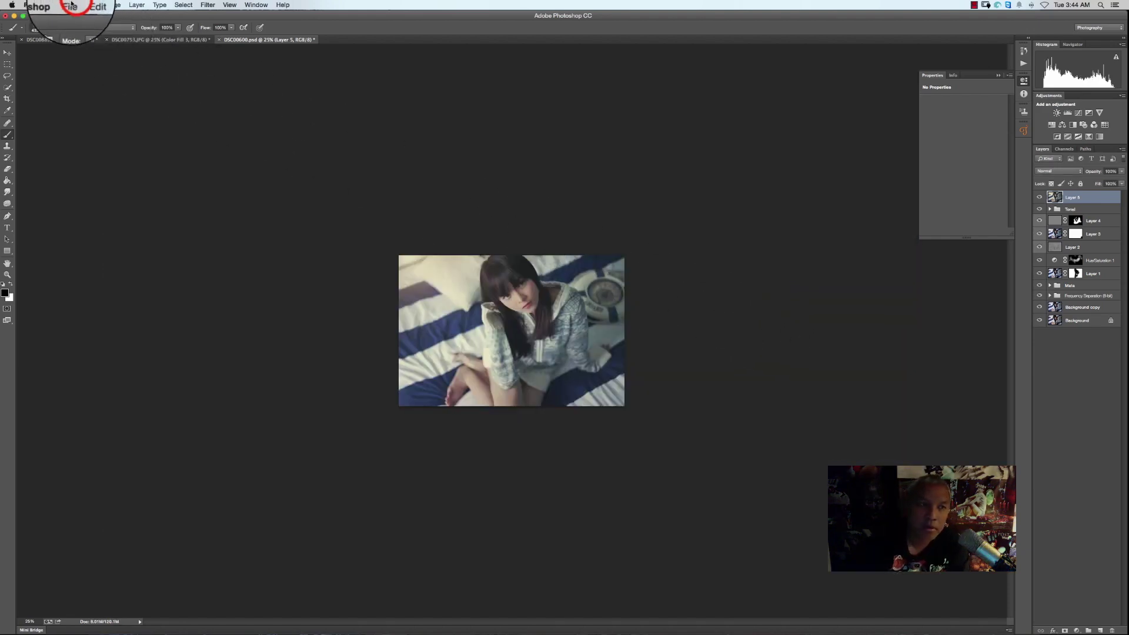
left_click(112, 100)
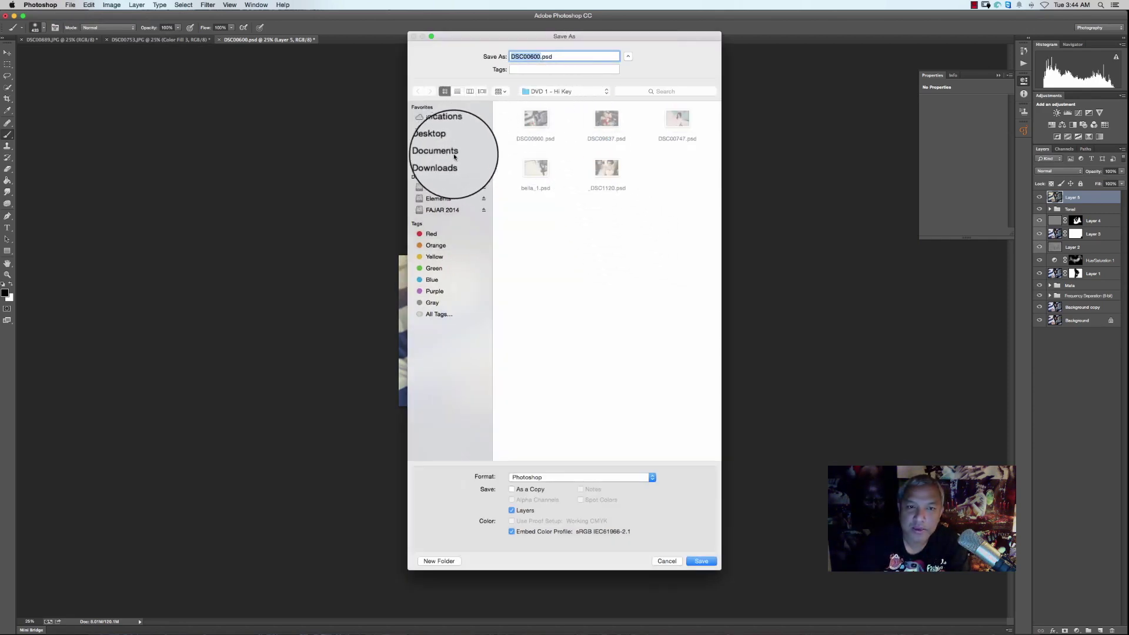
left_click(607, 477)
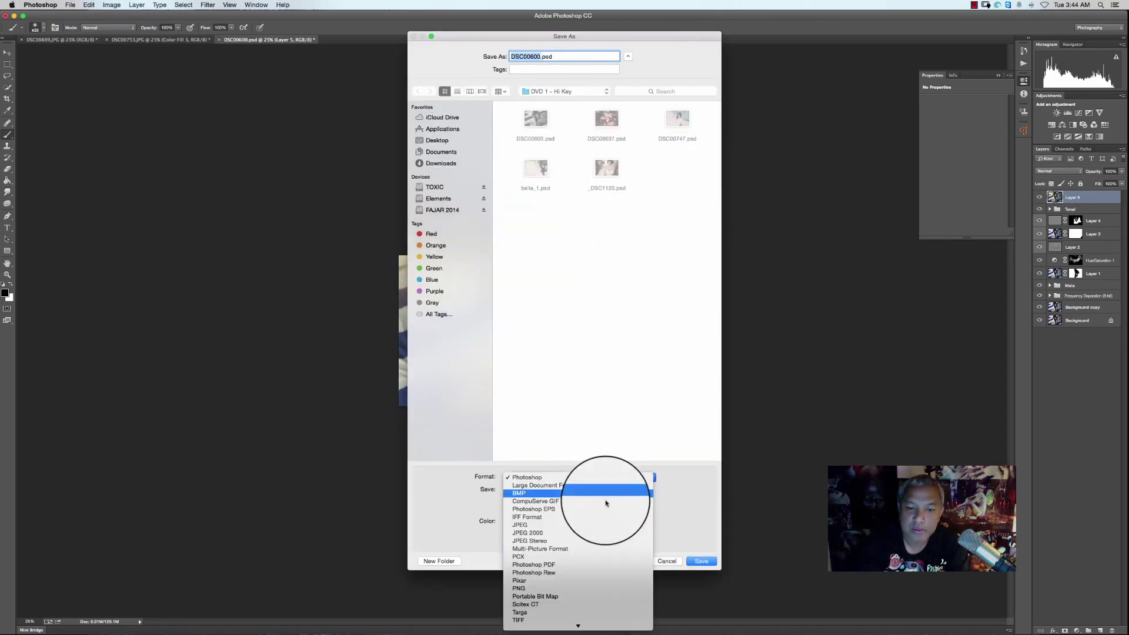
left_click(590, 524)
left_click(702, 561)
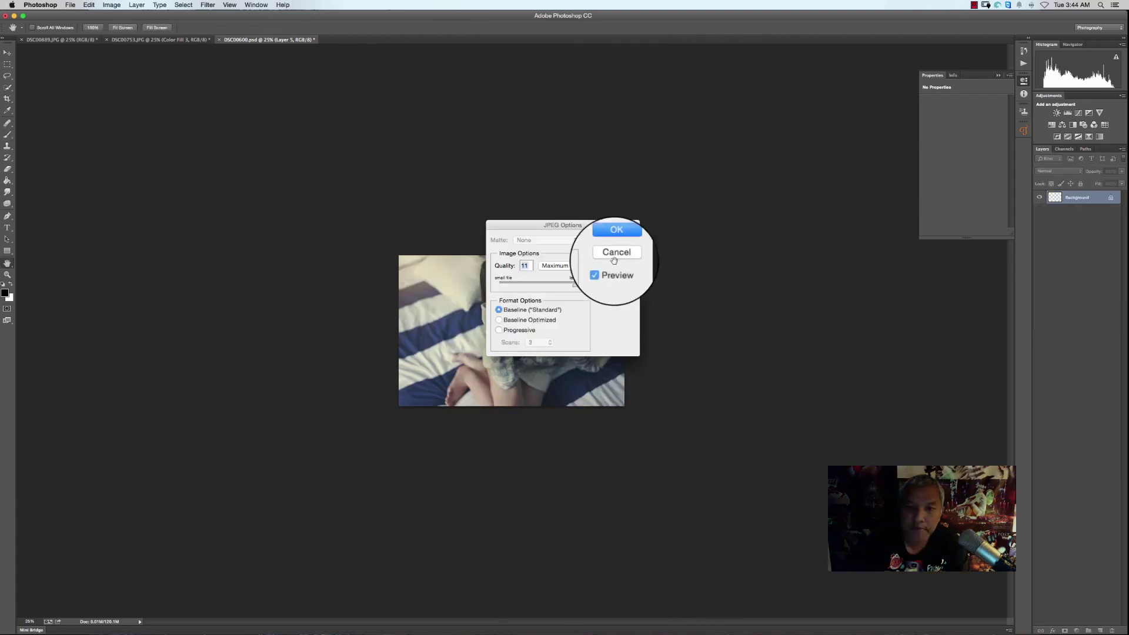
left_click_drag(577, 286, 587, 288)
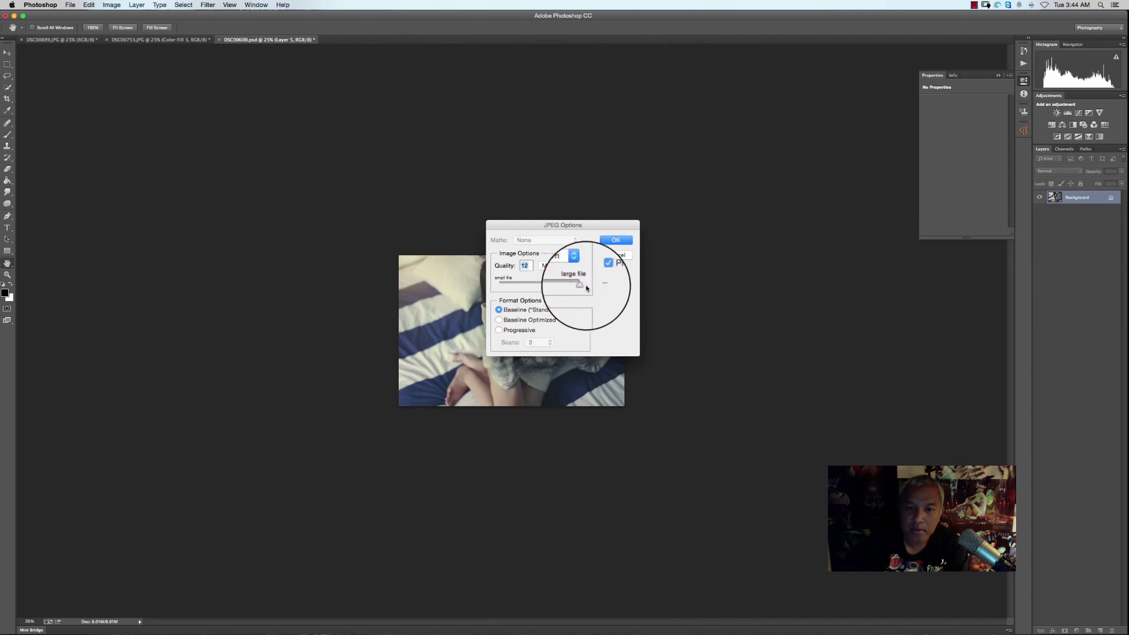
left_click(616, 241)
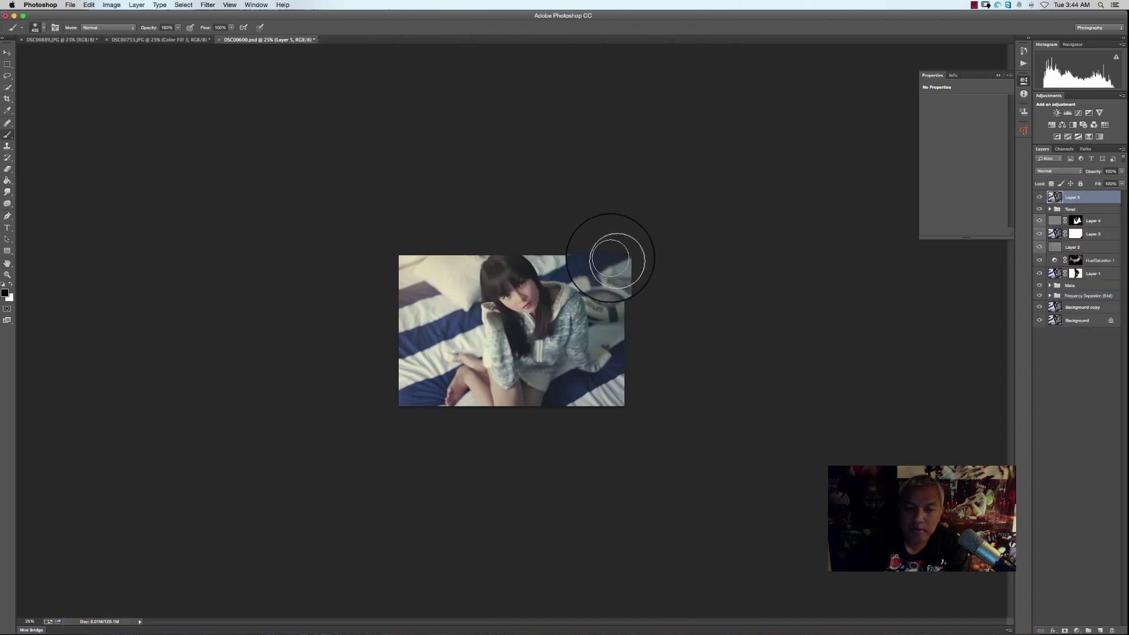